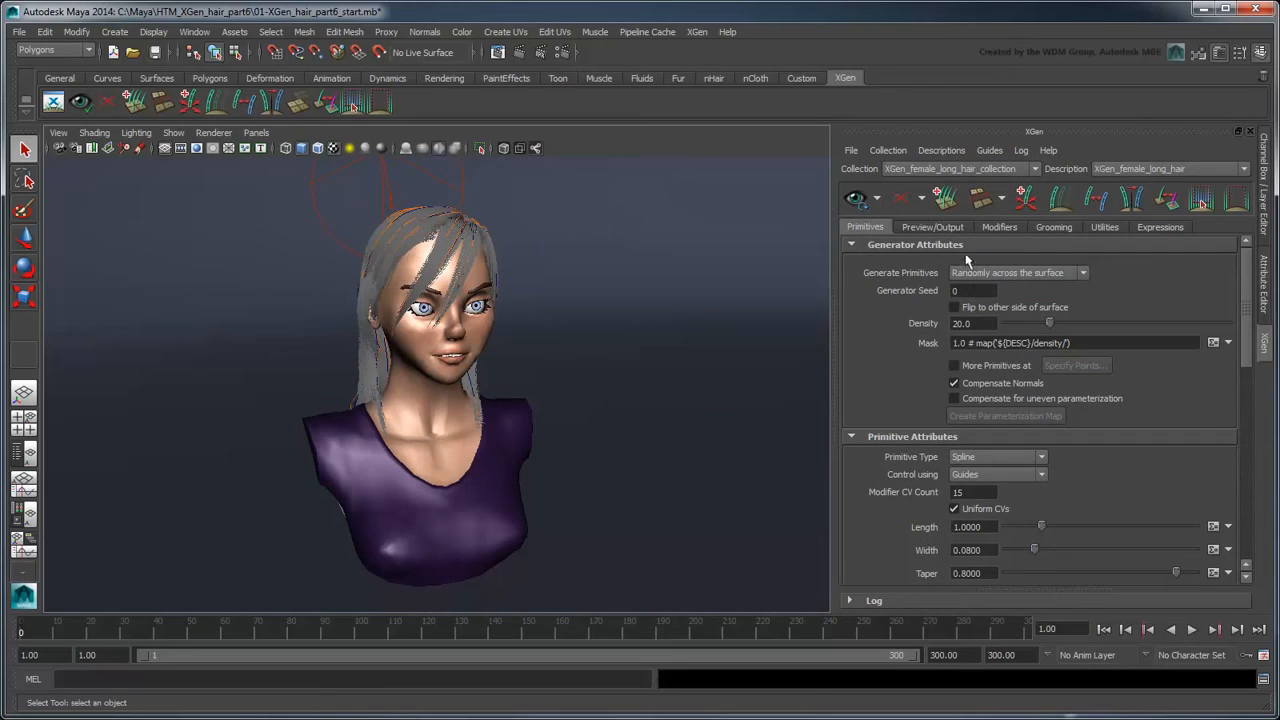
# Step: Set the Primitive Bound to 40 in the hair description's output settings
pyautogui.click(932, 226)
pyautogui.scroll(-2, 1248, 310)
pyautogui.moveTo(1248, 310); pyautogui.dragTo(1248, 358)
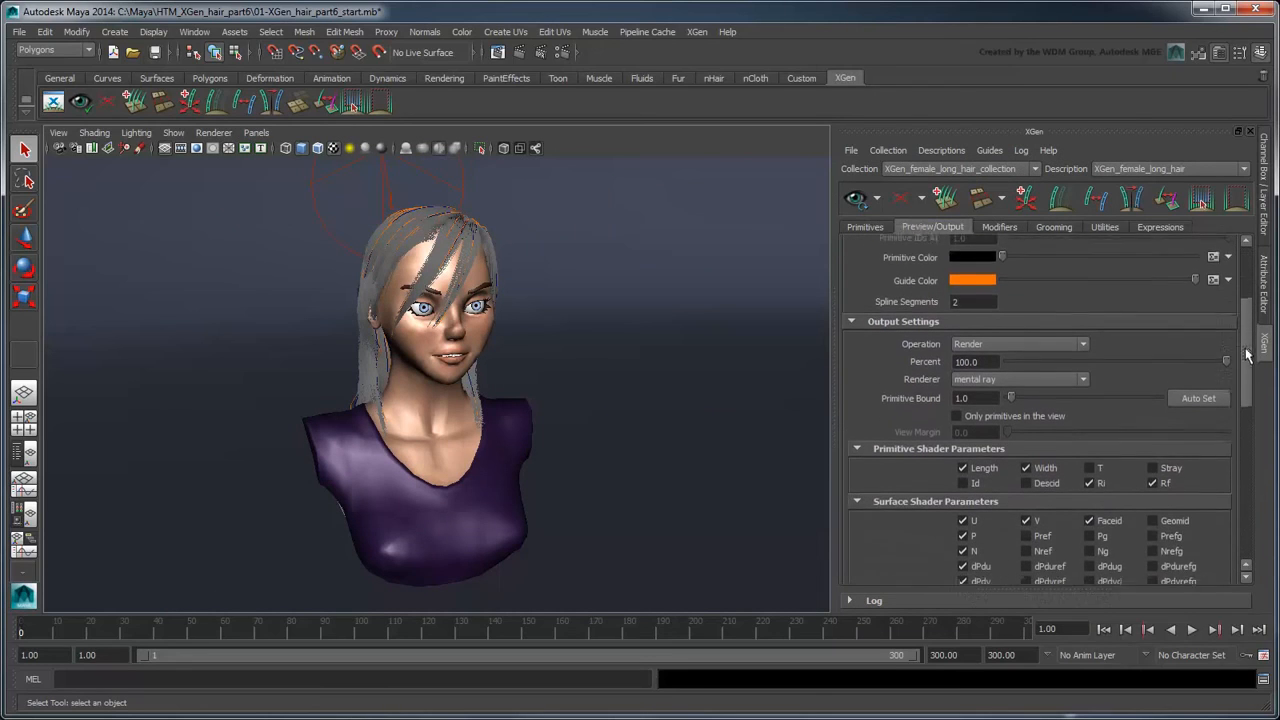
pyautogui.click(975, 388)
pyautogui.doubleClick(965, 388)
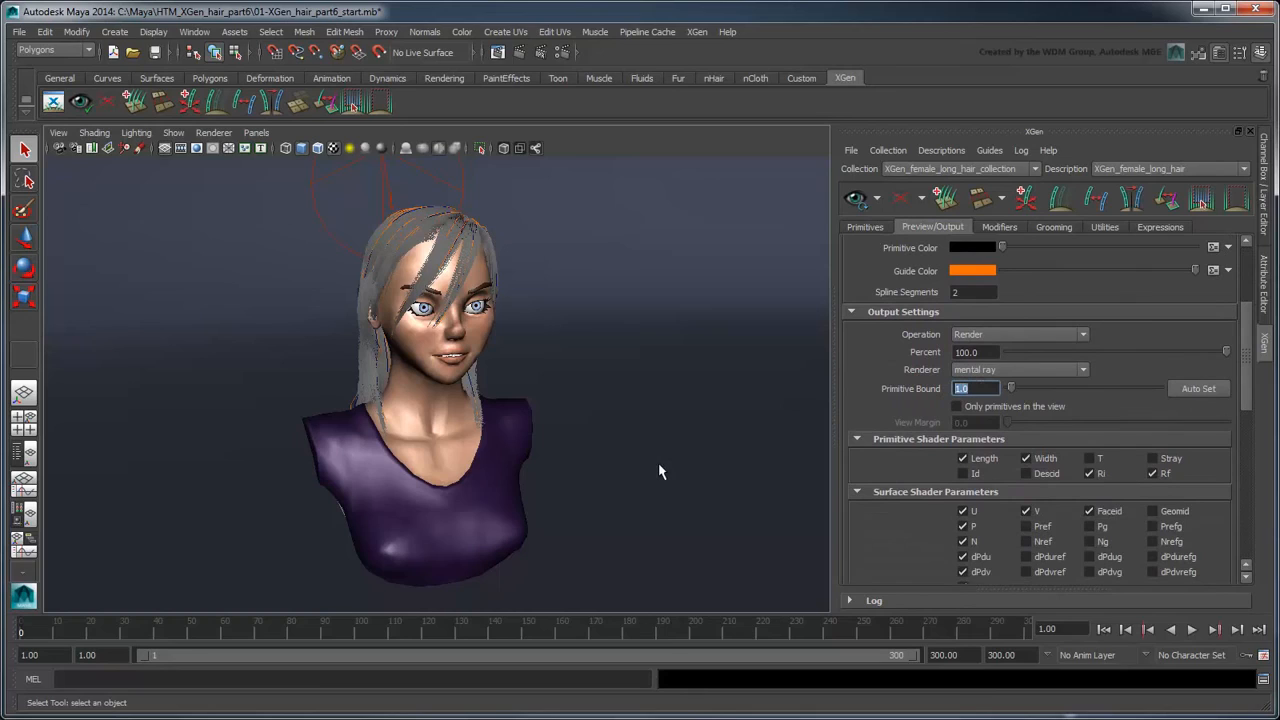
pyautogui.write('40')
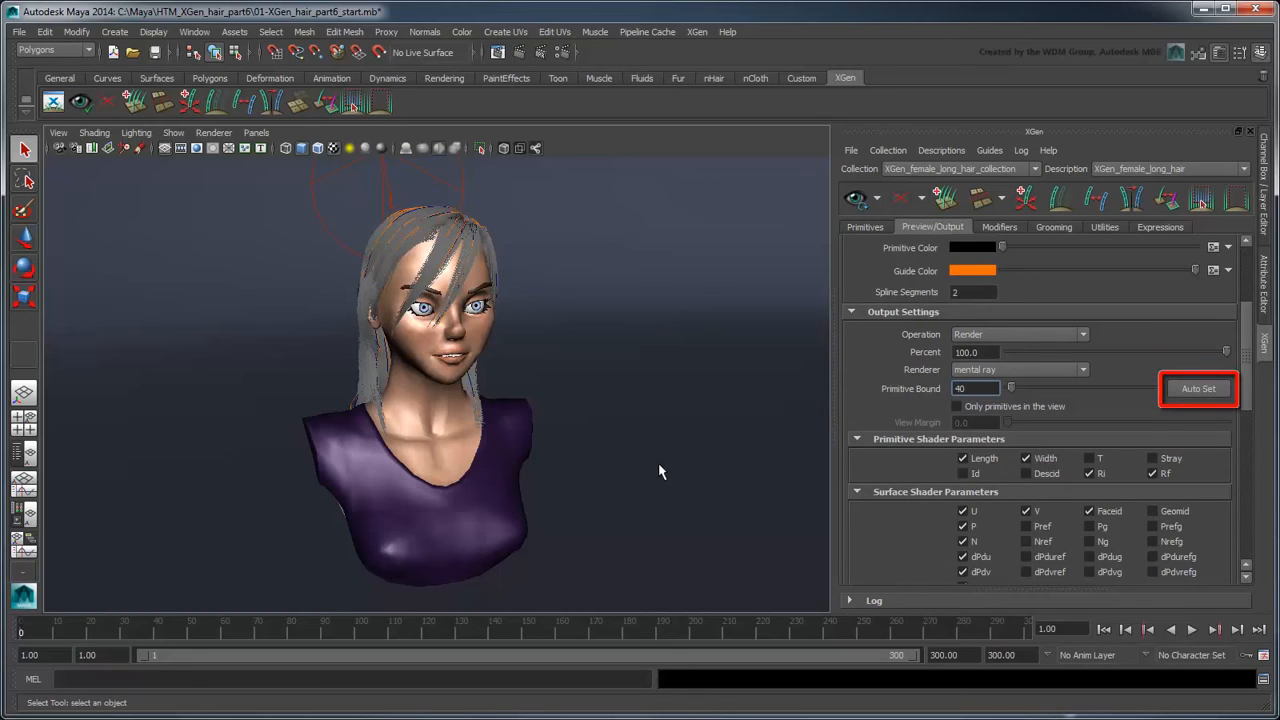
pyautogui.press('Return')
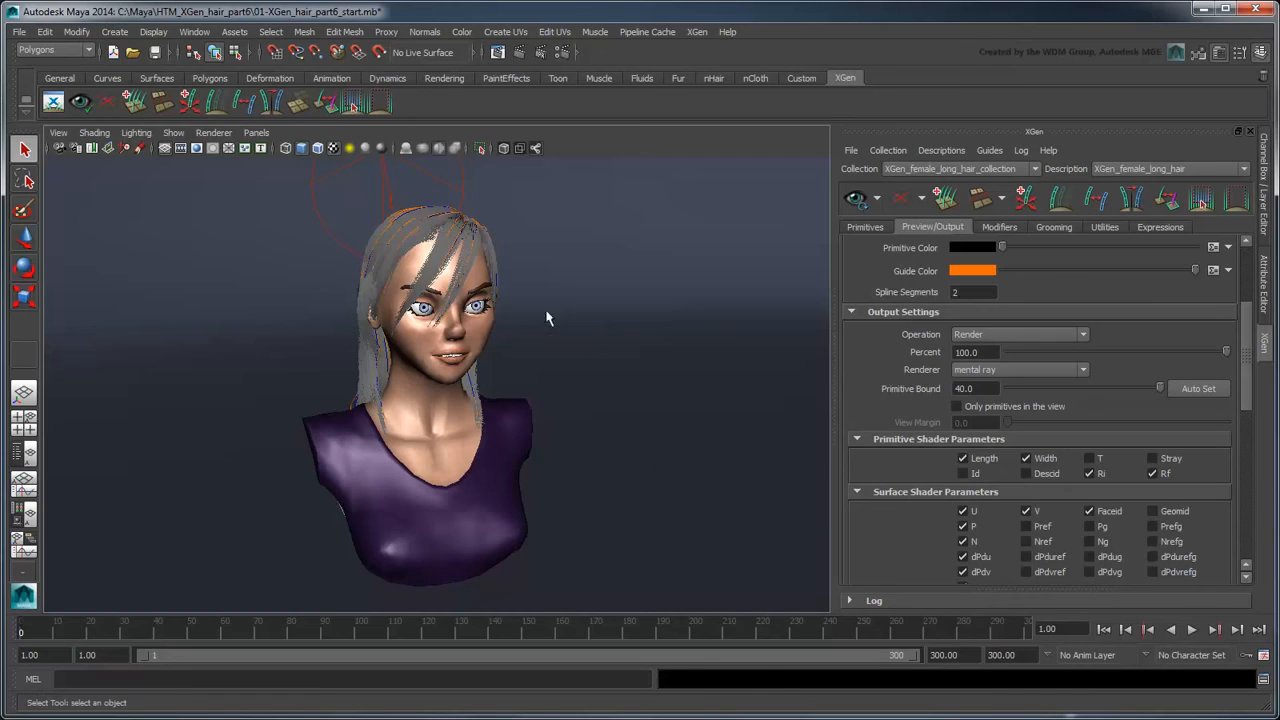
# Step: Find the xgen_hair_phong material in the Hypershade, show the attributes of its connected xgen_hair_phen shader, and close the Hypershade
pyautogui.click(194, 31)
pyautogui.moveTo(221, 70)
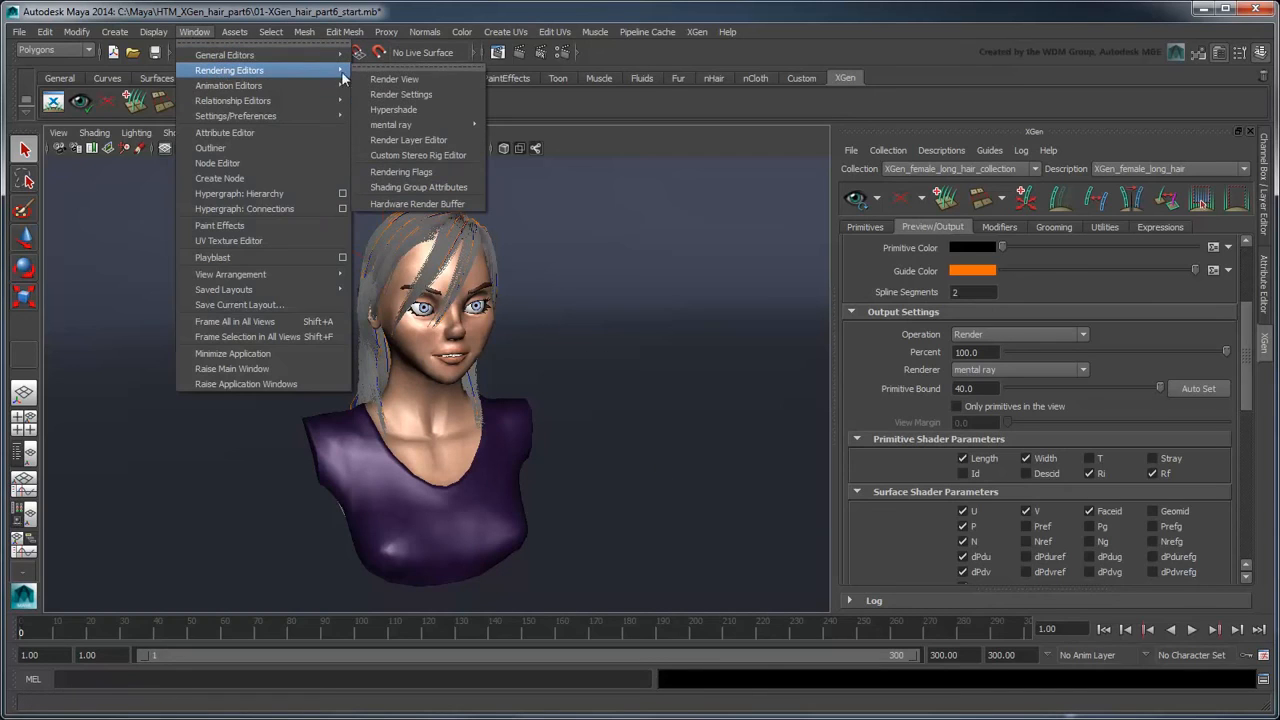
pyautogui.click(433, 109)
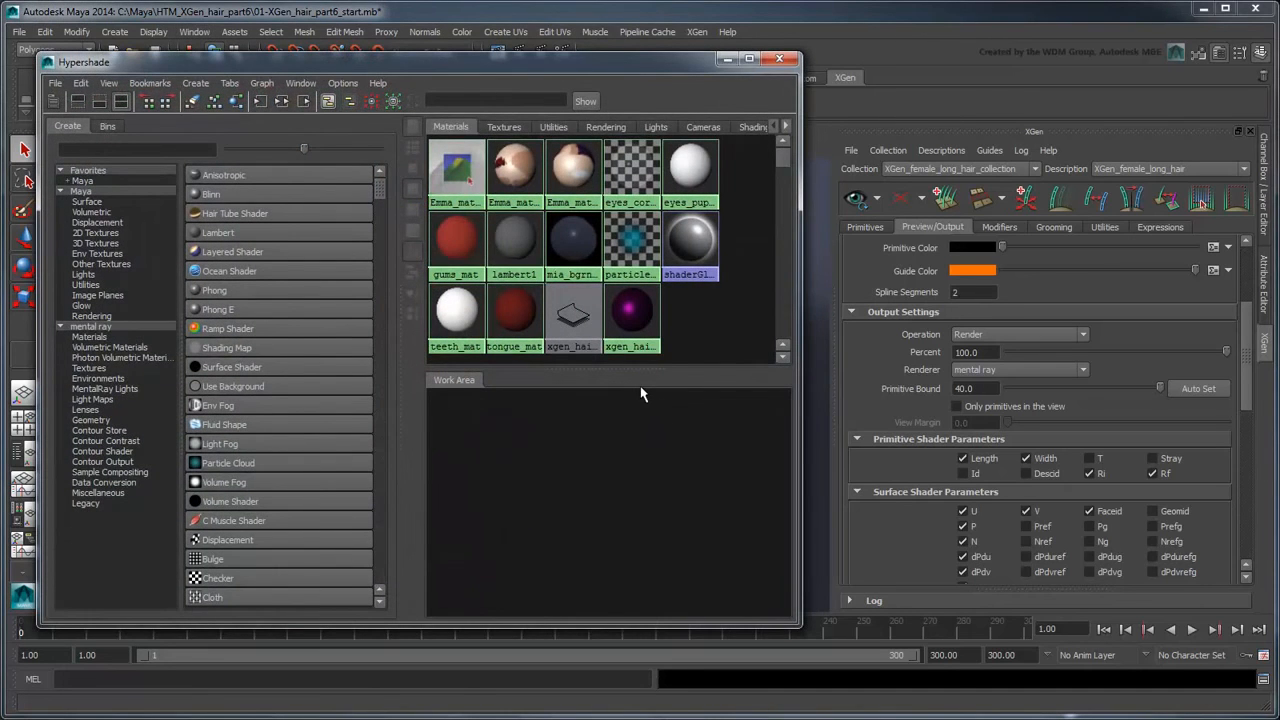
pyautogui.click(631, 313)
pyautogui.click(1264, 285)
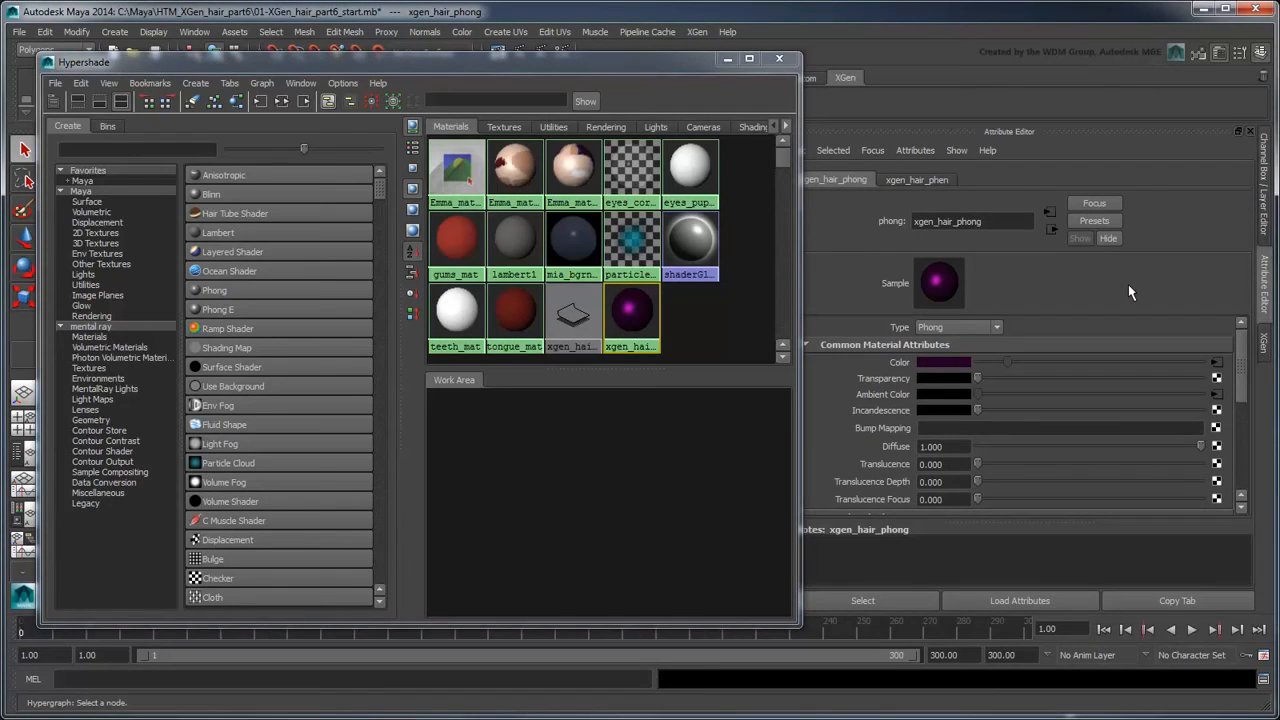
pyautogui.click(1214, 362)
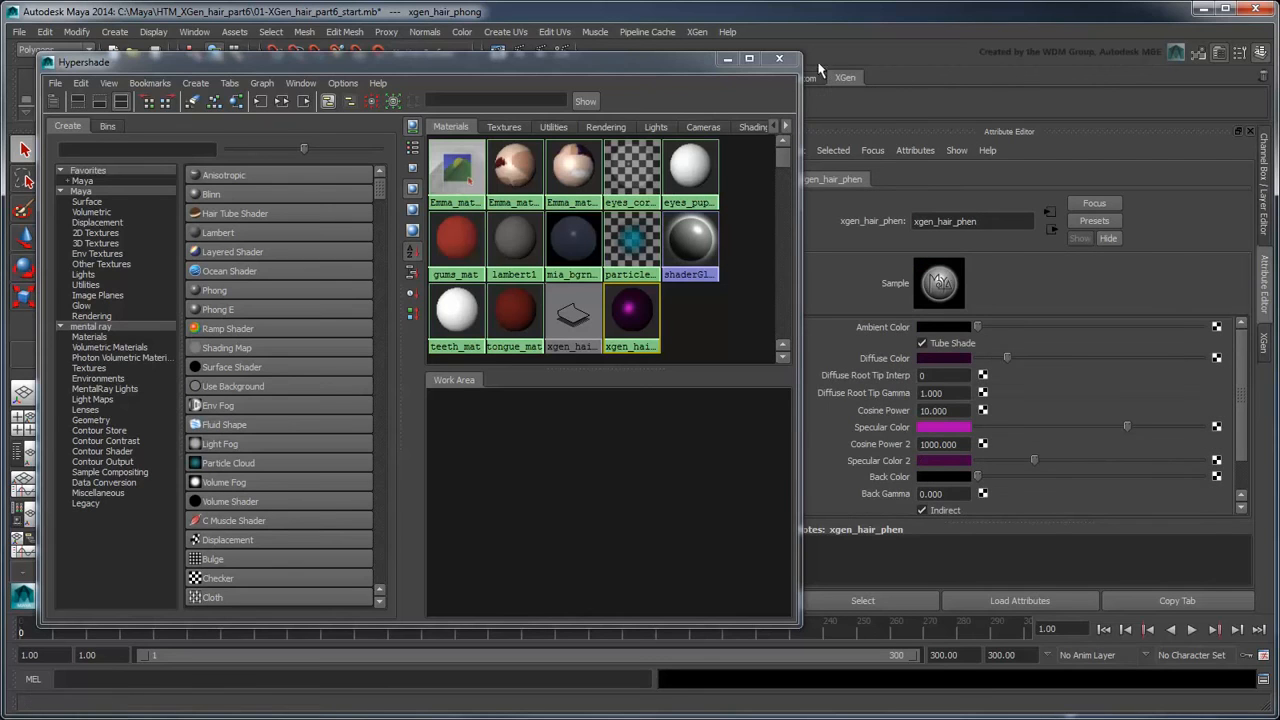
pyautogui.click(779, 58)
# Step: Slightly brighten the hair shader's Diffuse Color and darken its Specular Color, and switch the viewport renderer to Viewport 2.0
pyautogui.moveTo(1006, 358)
pyautogui.mouseDown()
pyautogui.moveTo(1062, 368)
pyautogui.moveTo(1021, 372)
pyautogui.mouseUp()
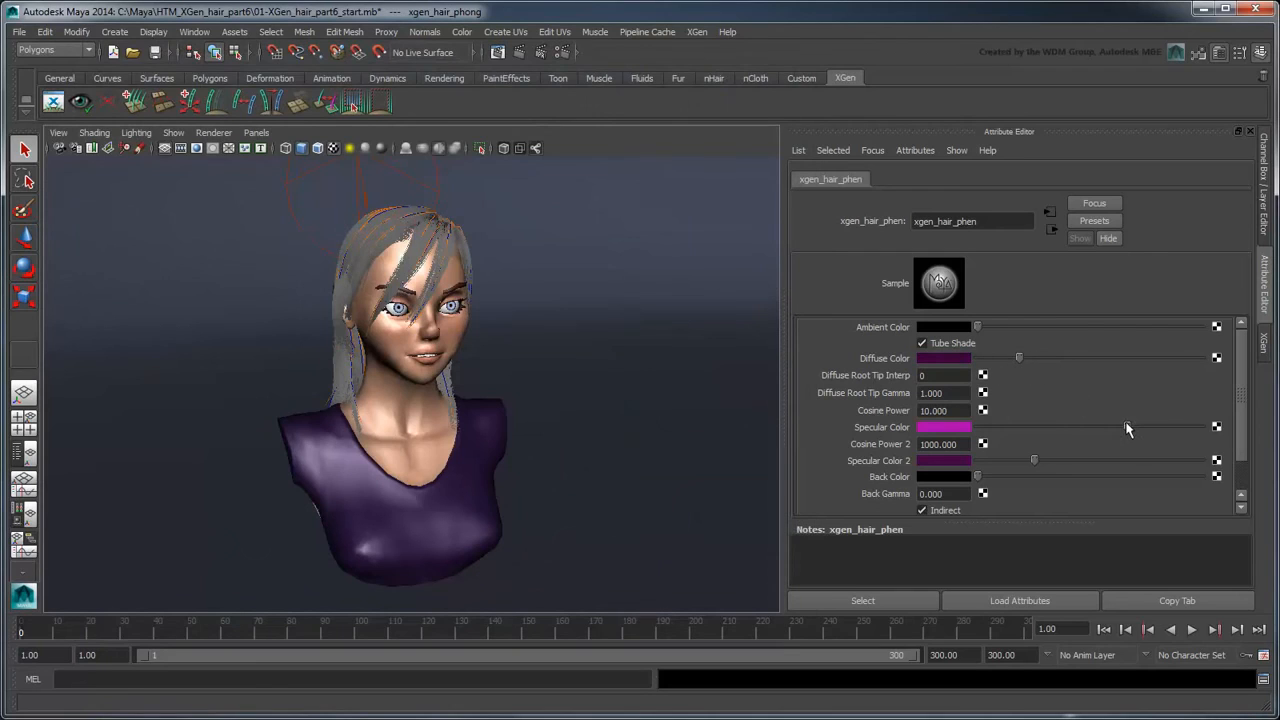
pyautogui.moveTo(1126, 427)
pyautogui.mouseDown()
pyautogui.moveTo(1107, 426)
pyautogui.moveTo(1125, 430)
pyautogui.mouseUp()
pyautogui.click(213, 132)
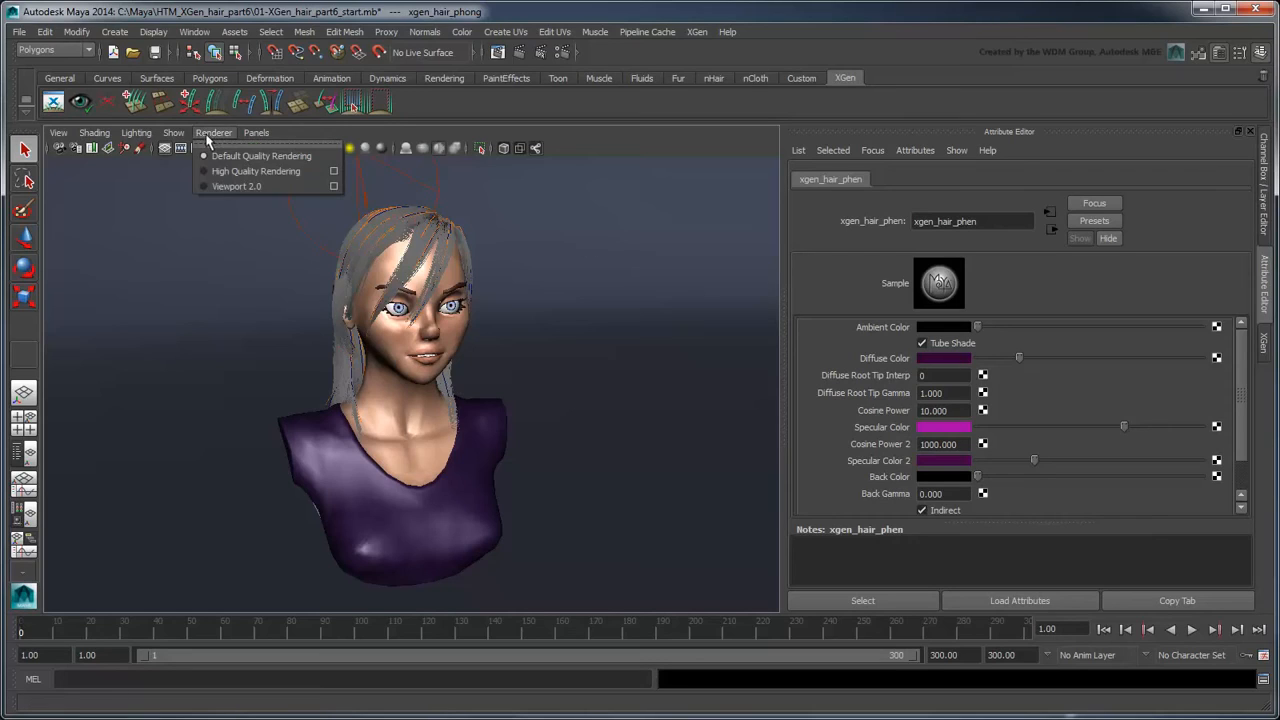
pyautogui.click(304, 187)
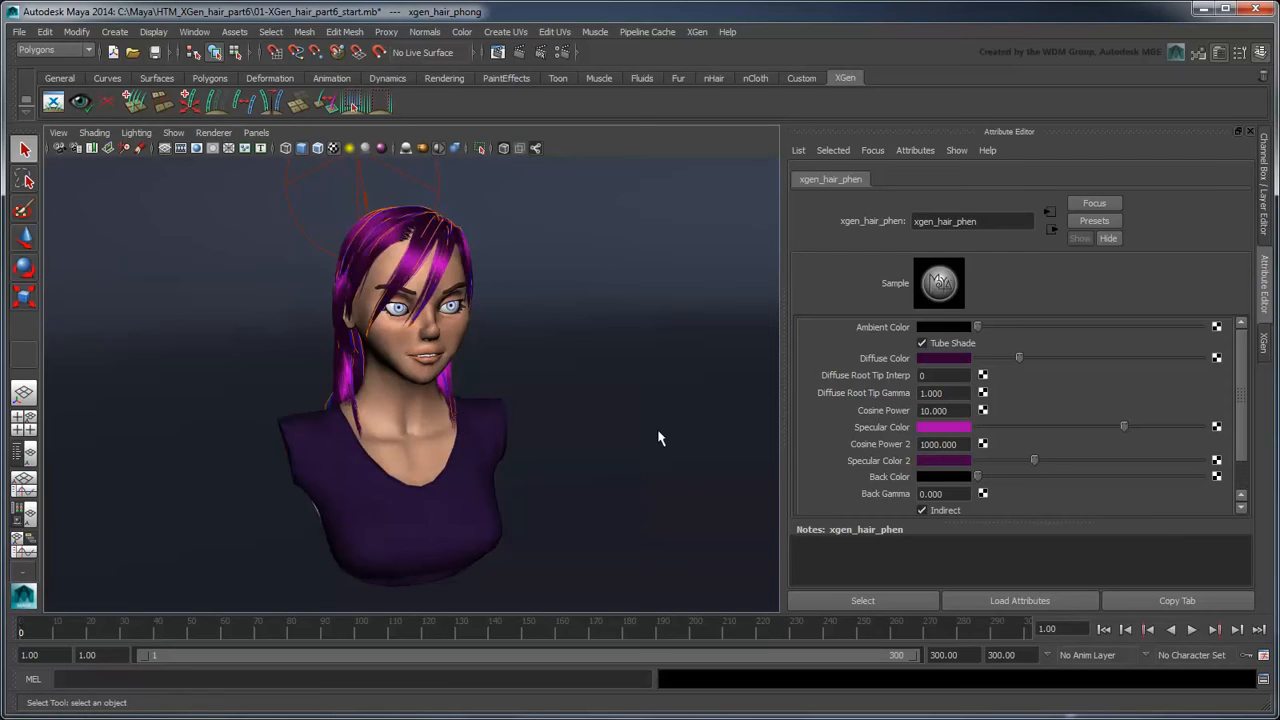
# Step: Render the character with mental ray in the Render View, and close the rendered image
pyautogui.click(194, 31)
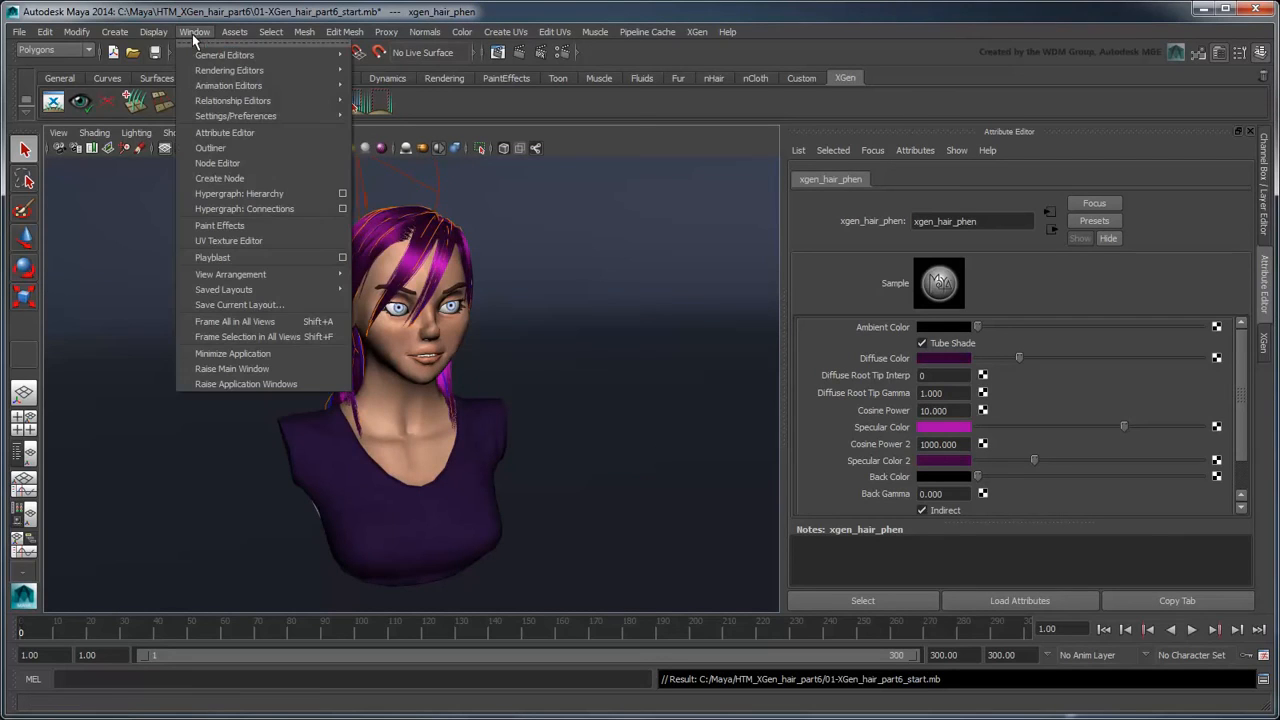
pyautogui.moveTo(211, 58)
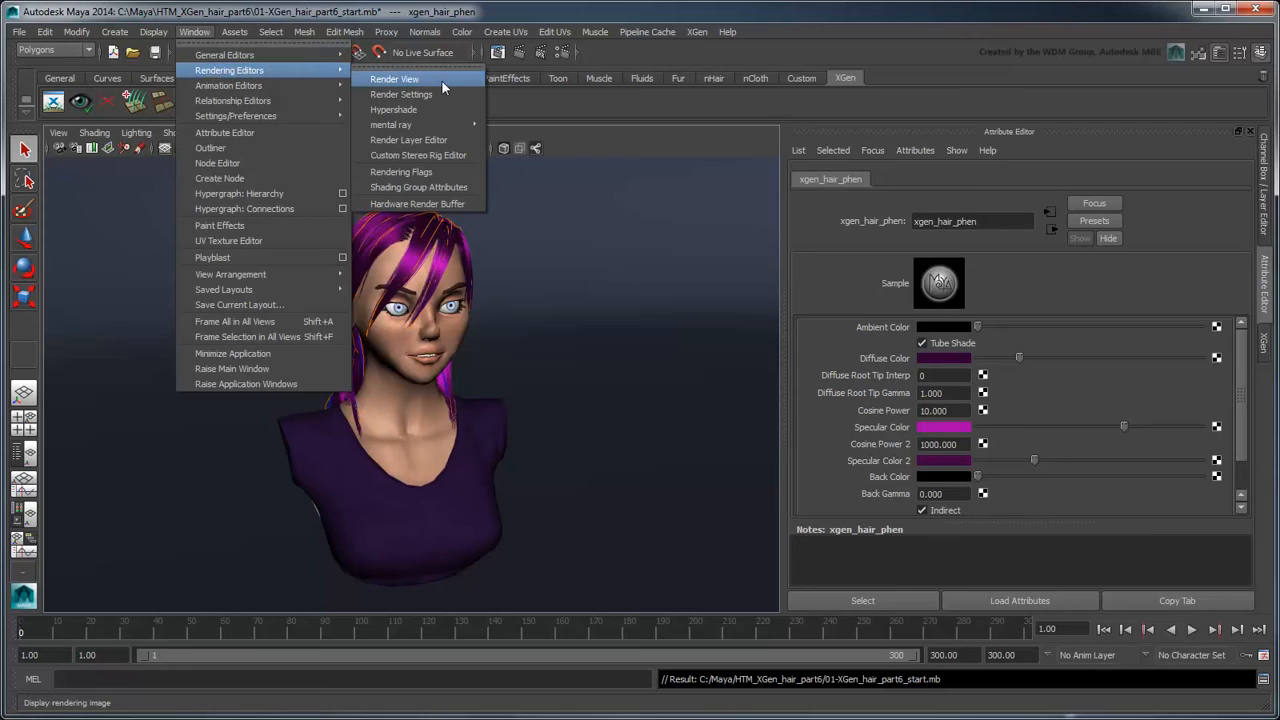
pyautogui.click(442, 81)
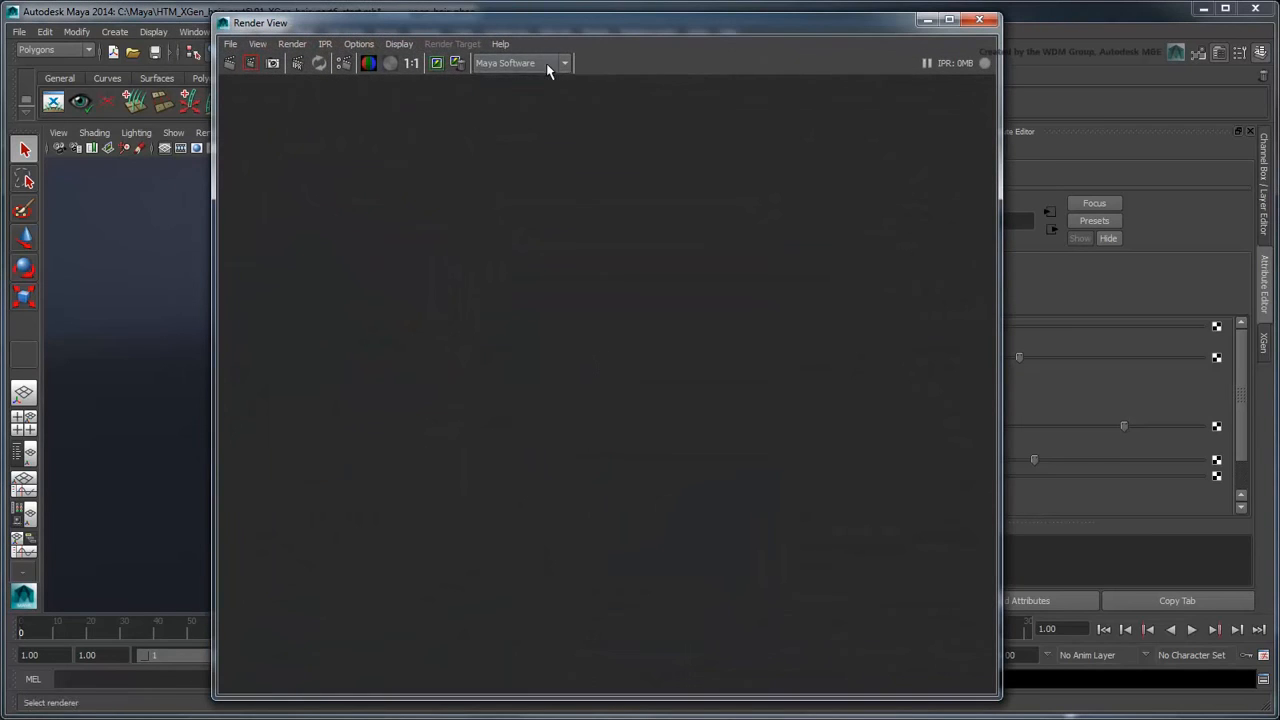
pyautogui.click(547, 68)
pyautogui.click(558, 124)
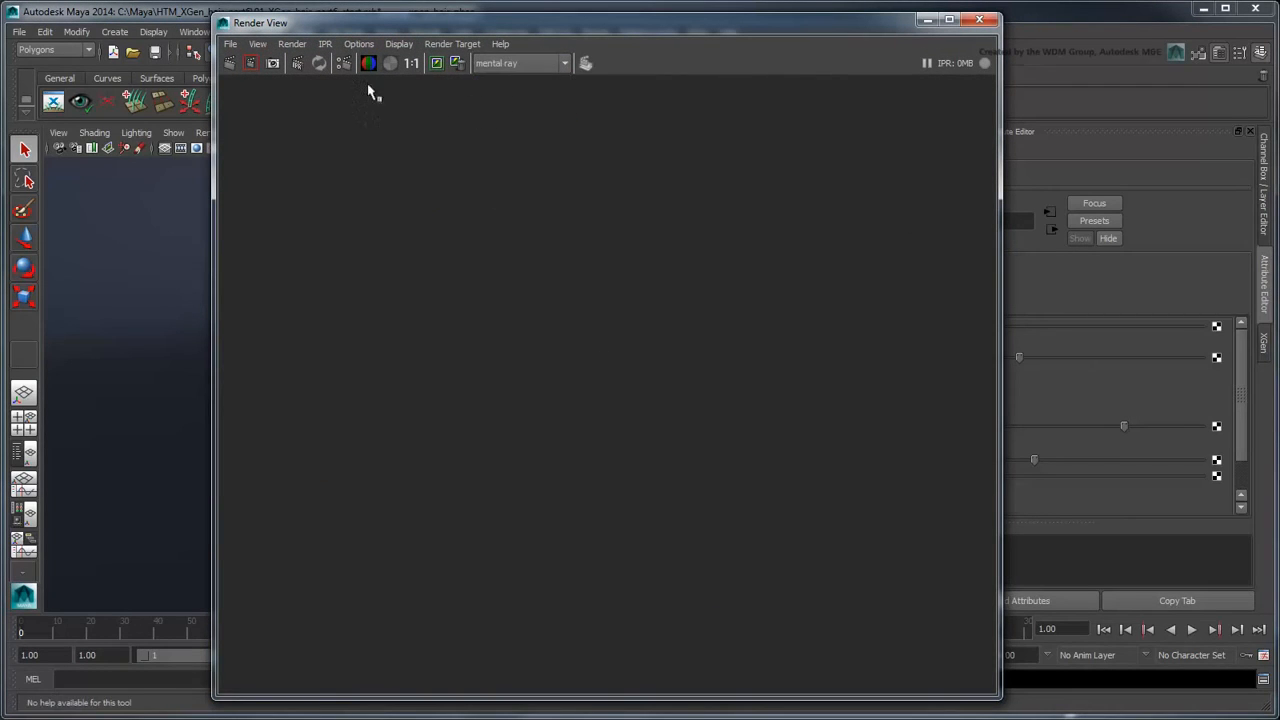
pyautogui.click(229, 62)
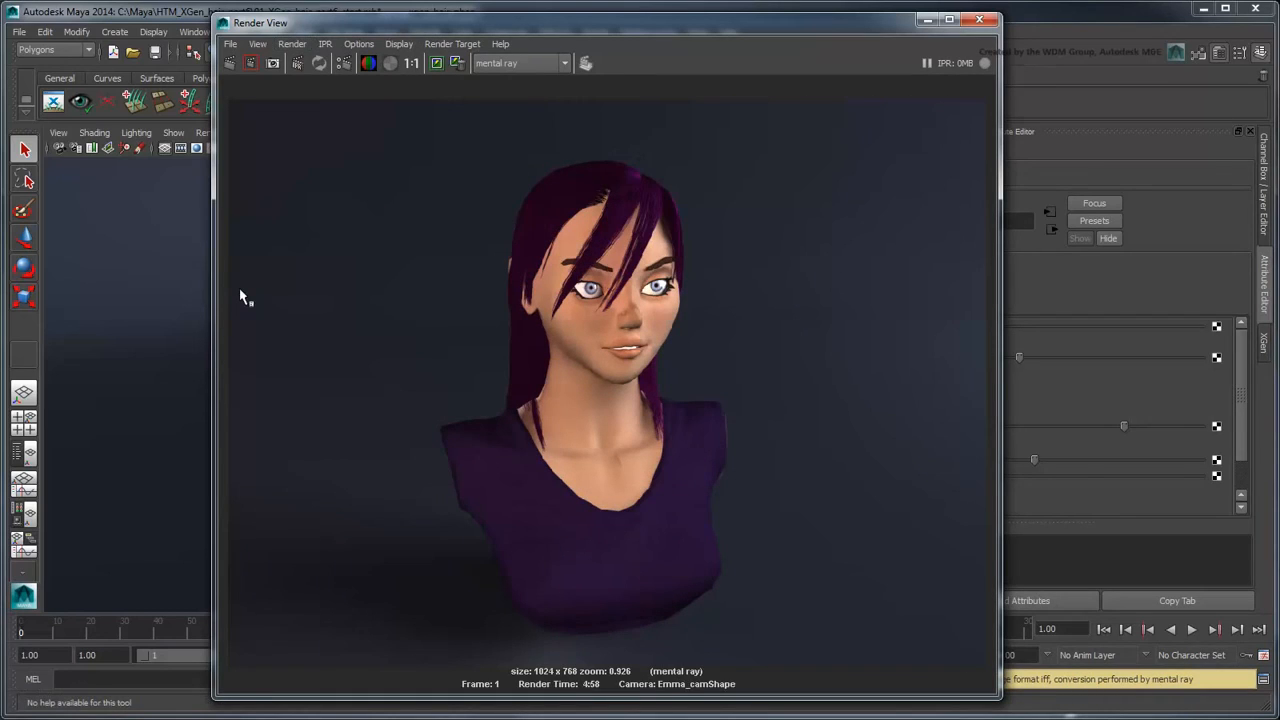
pyautogui.click(988, 19)
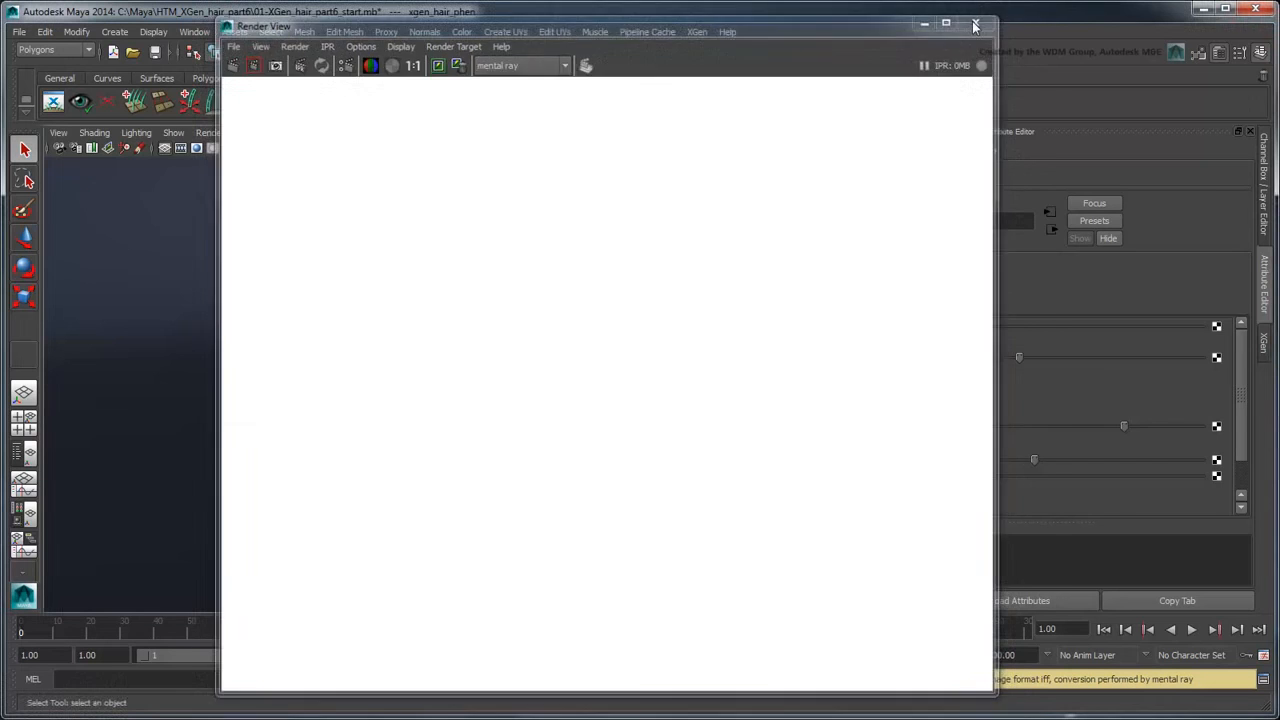
# Step: Set the hair primitives' Width to 0.01 in the XGen primitive attributes
pyautogui.click(1265, 342)
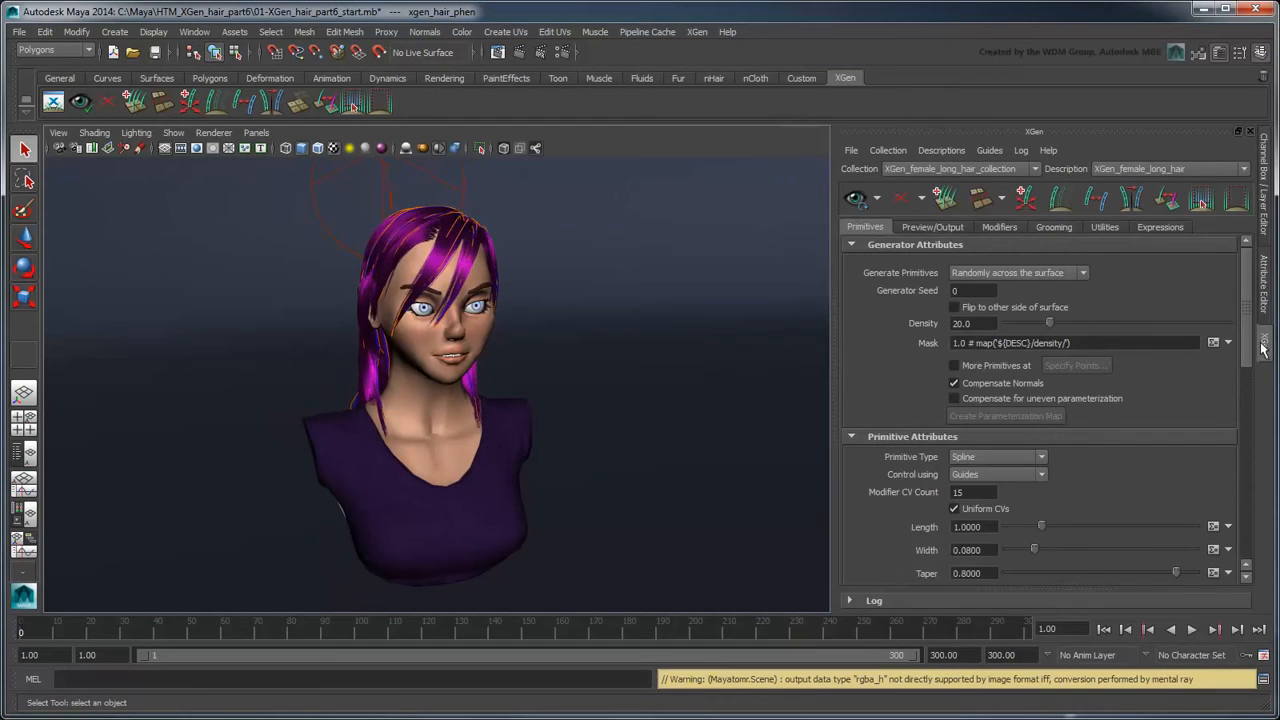
pyautogui.moveTo(1245, 320); pyautogui.dragTo(1248, 390)
pyautogui.click(988, 355)
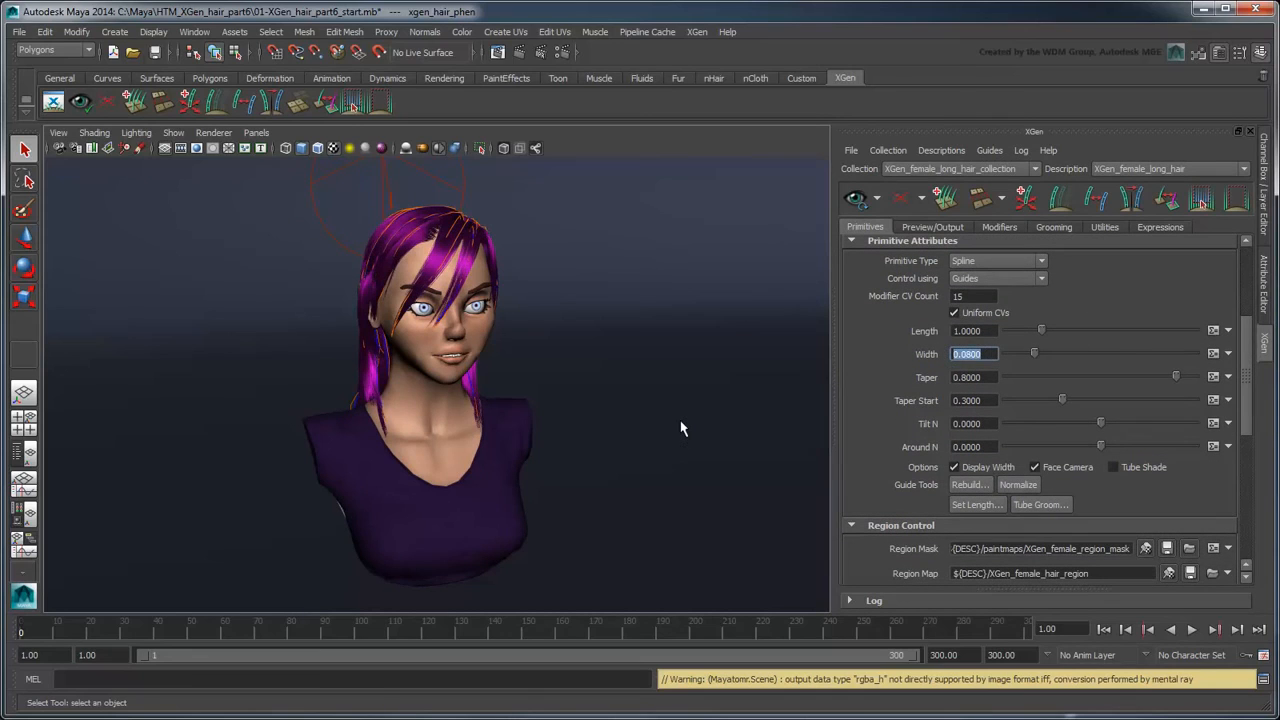
pyautogui.write('0.01')
pyautogui.press('Return')
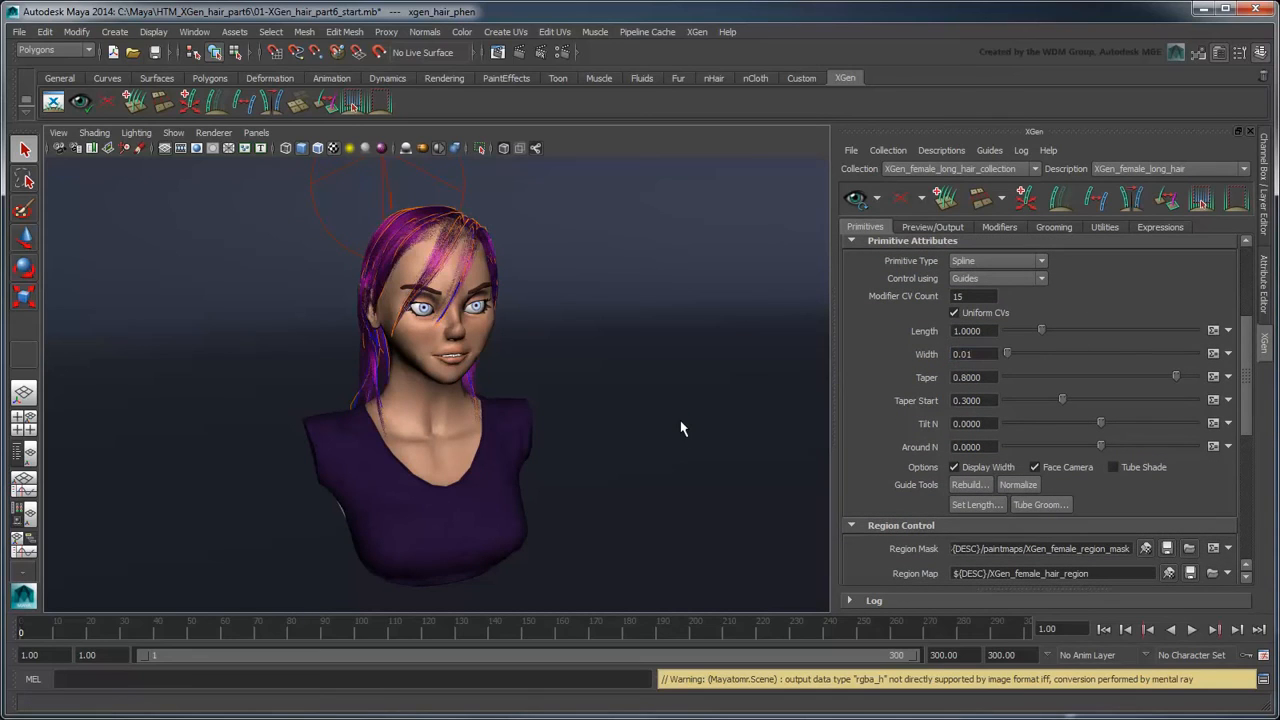
# Step: Set the hair Density to 100, render a close-up of the head, and close the render
pyautogui.scroll(6, 580, 349)
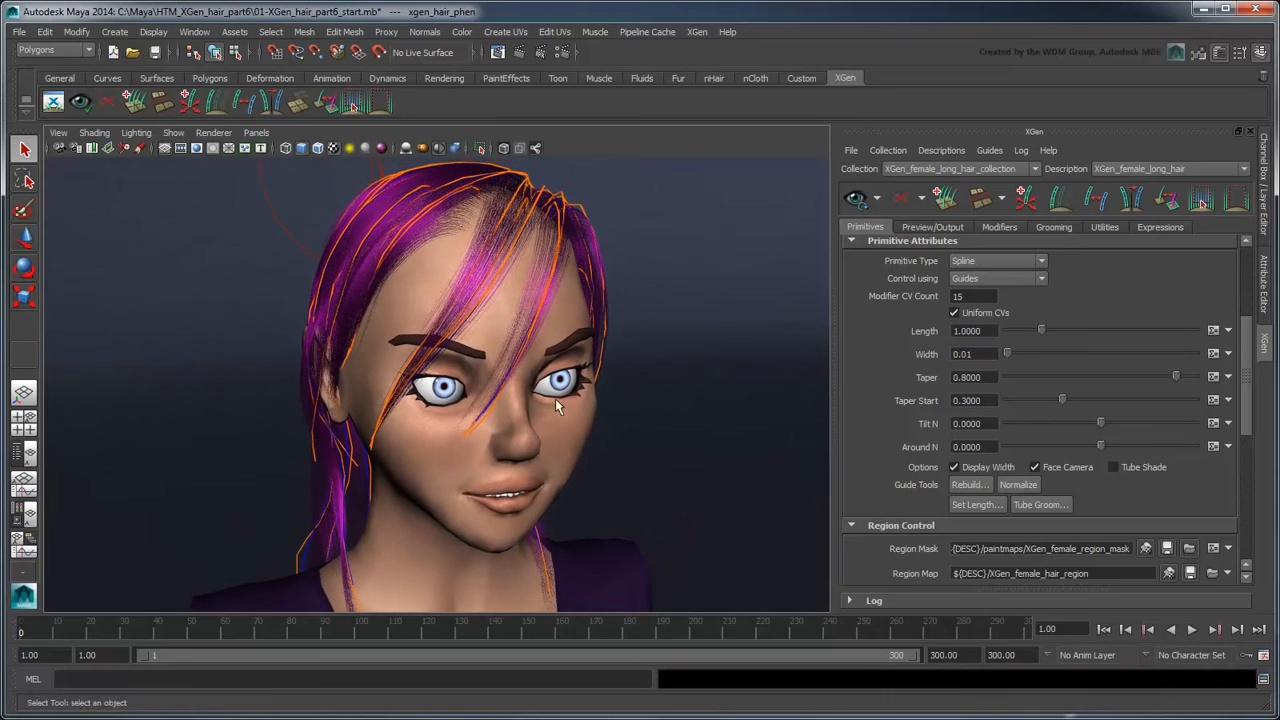
pyautogui.keyDown('alt'); pyautogui.moveTo(594, 354); pyautogui.dragTo(586, 356); pyautogui.keyUp('alt')
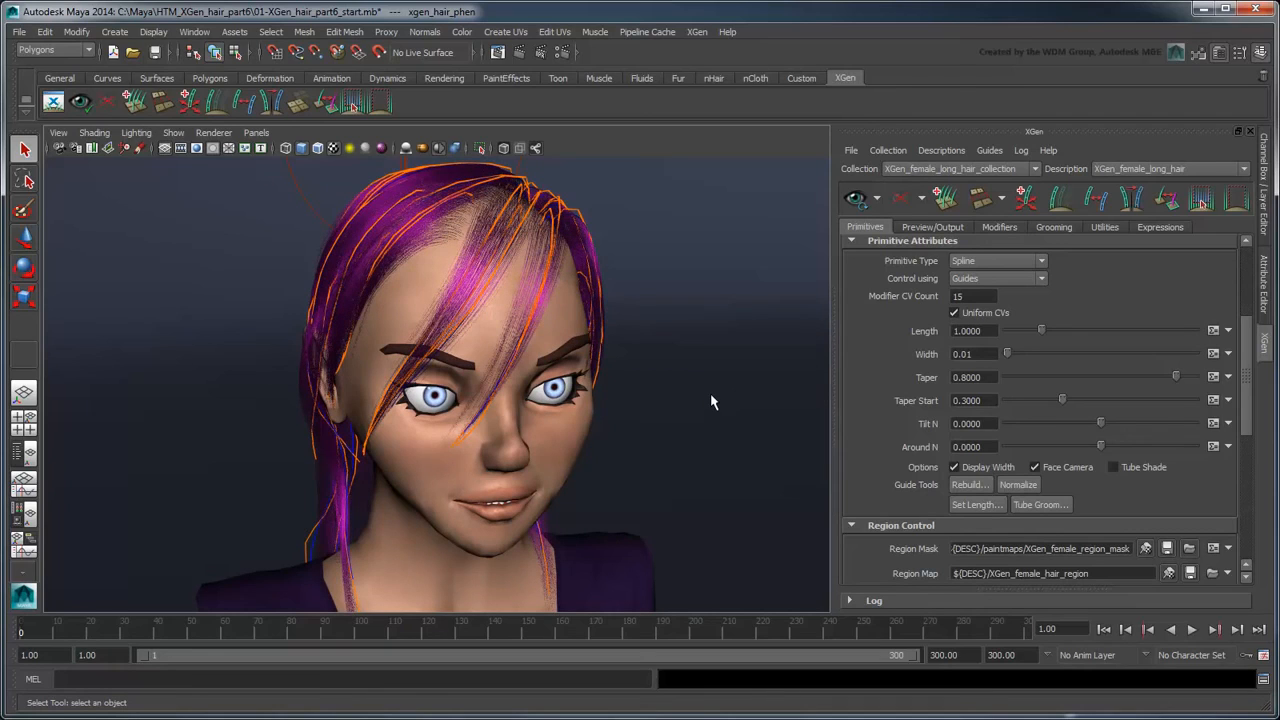
pyautogui.click(1248, 307)
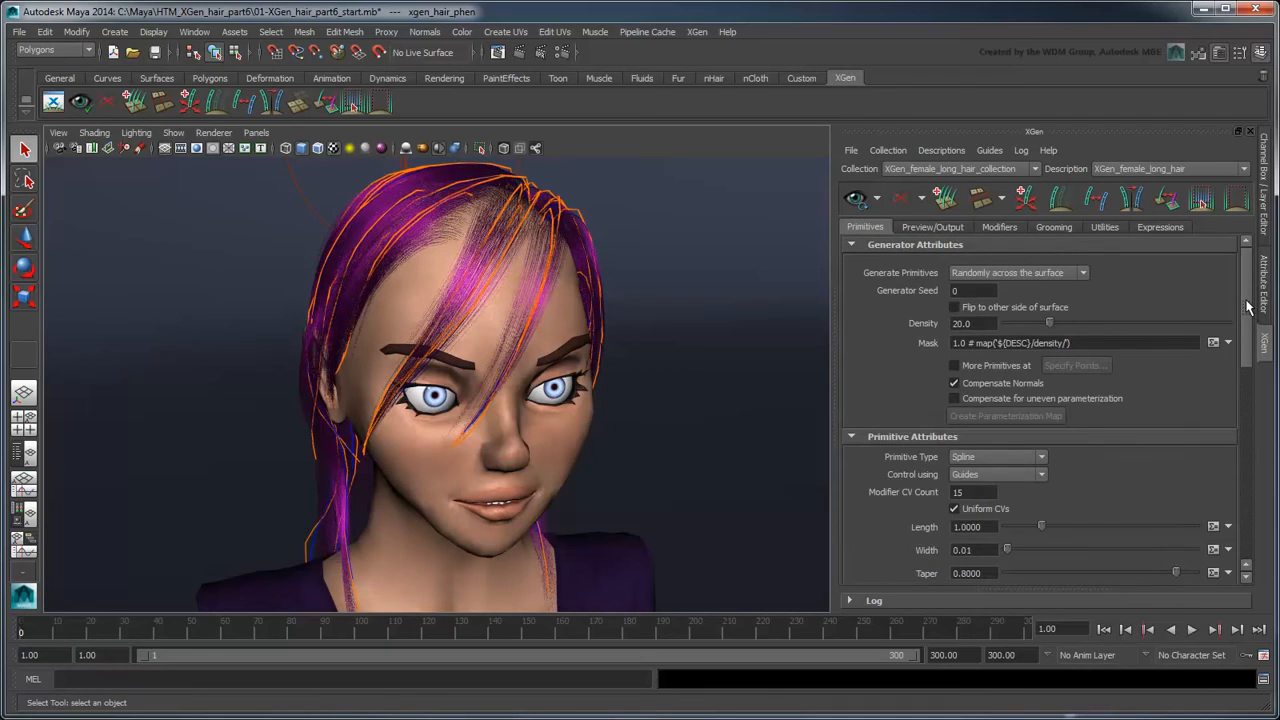
pyautogui.doubleClick(984, 322)
pyautogui.write('100')
pyautogui.press('Return')
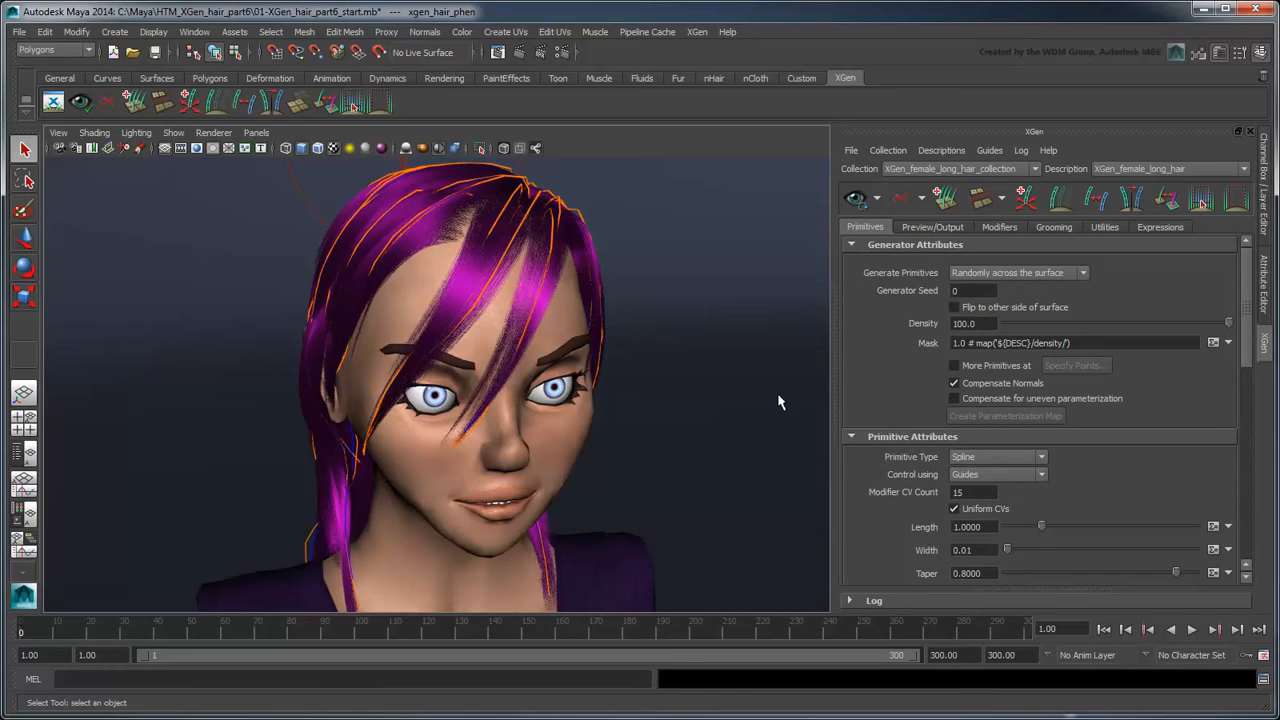
pyautogui.click(520, 52)
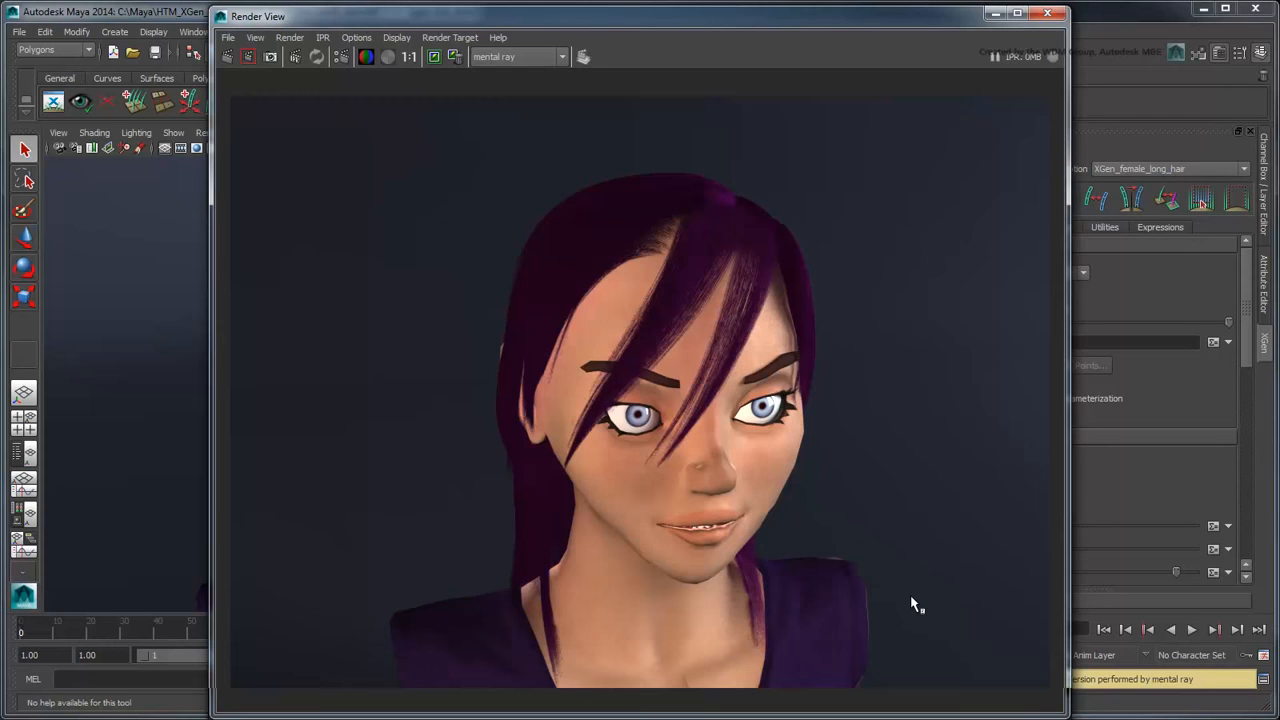
pyautogui.click(1047, 13)
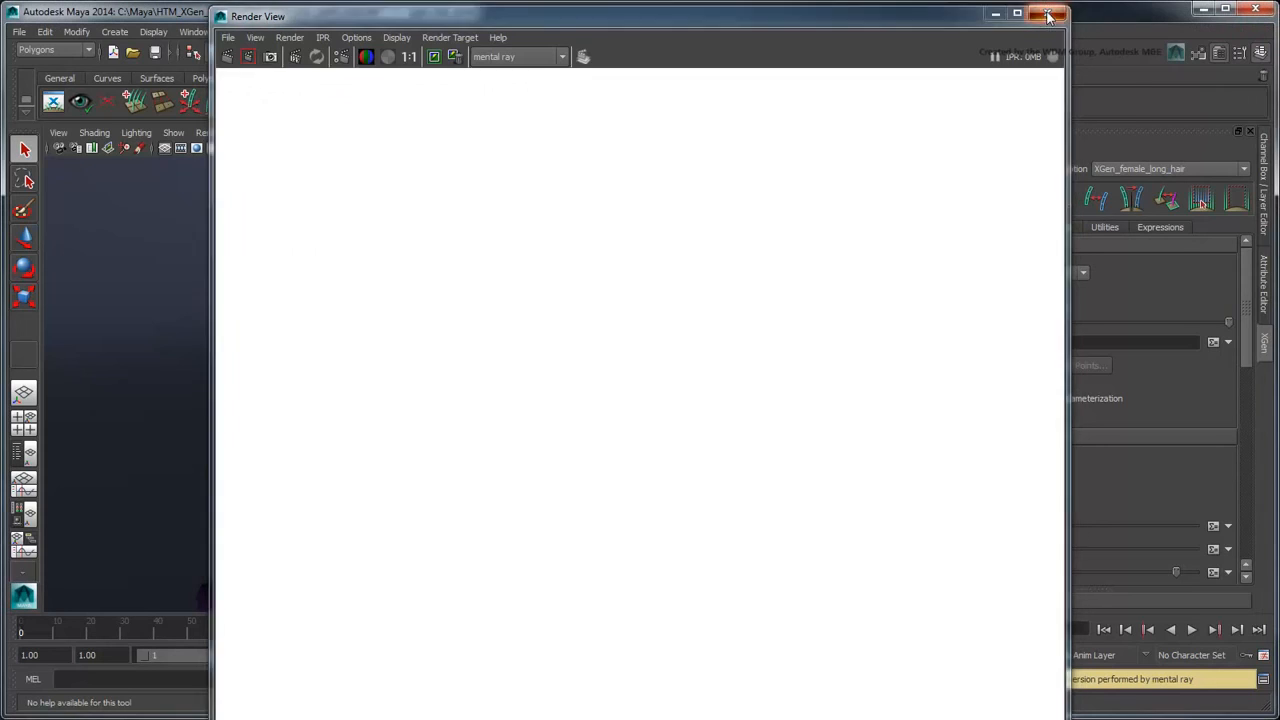
# Step: Turn off Tube Shade on the xgen_hair_phen shader, render the close-up again, and close the render
pyautogui.click(1265, 300)
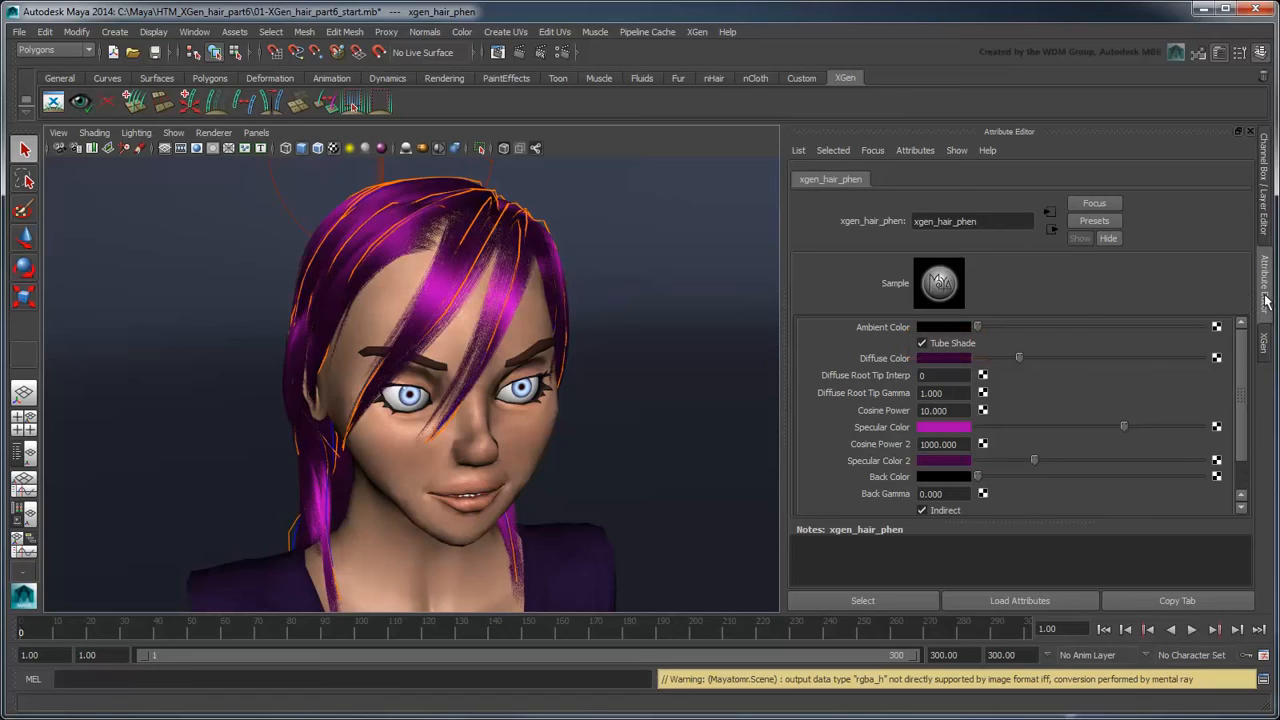
pyautogui.click(937, 346)
pyautogui.click(517, 52)
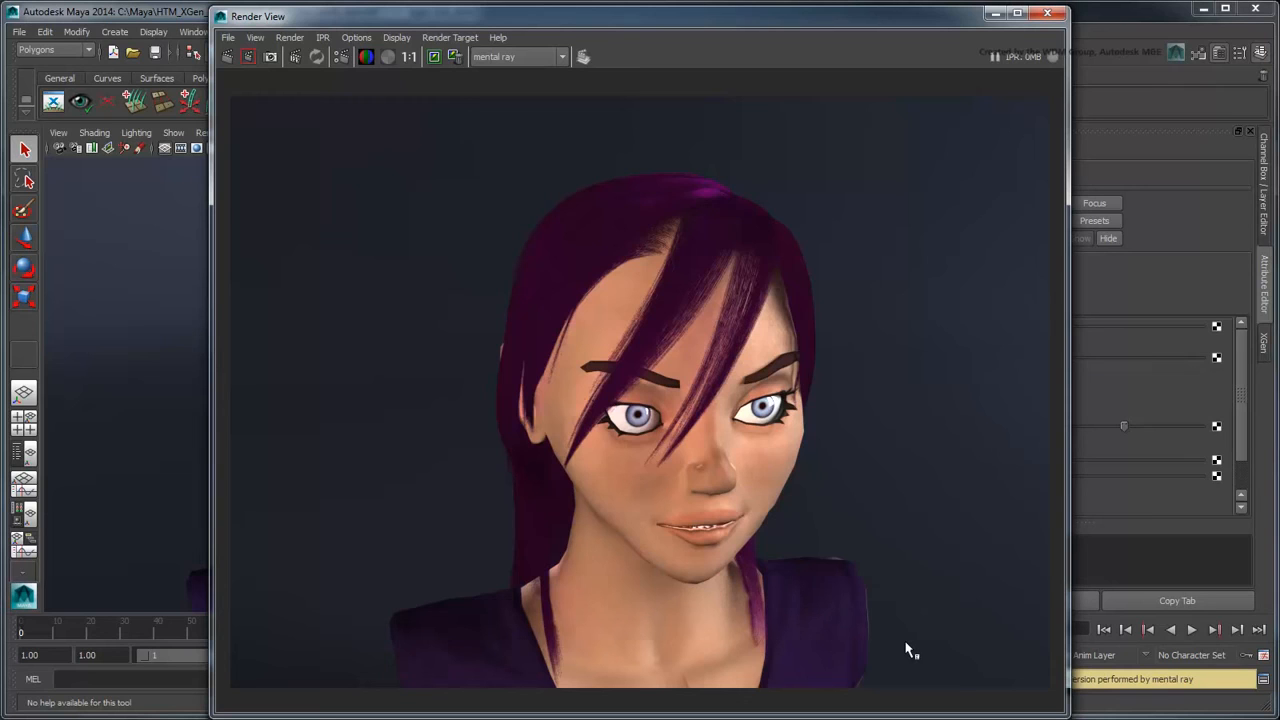
pyautogui.click(1047, 13)
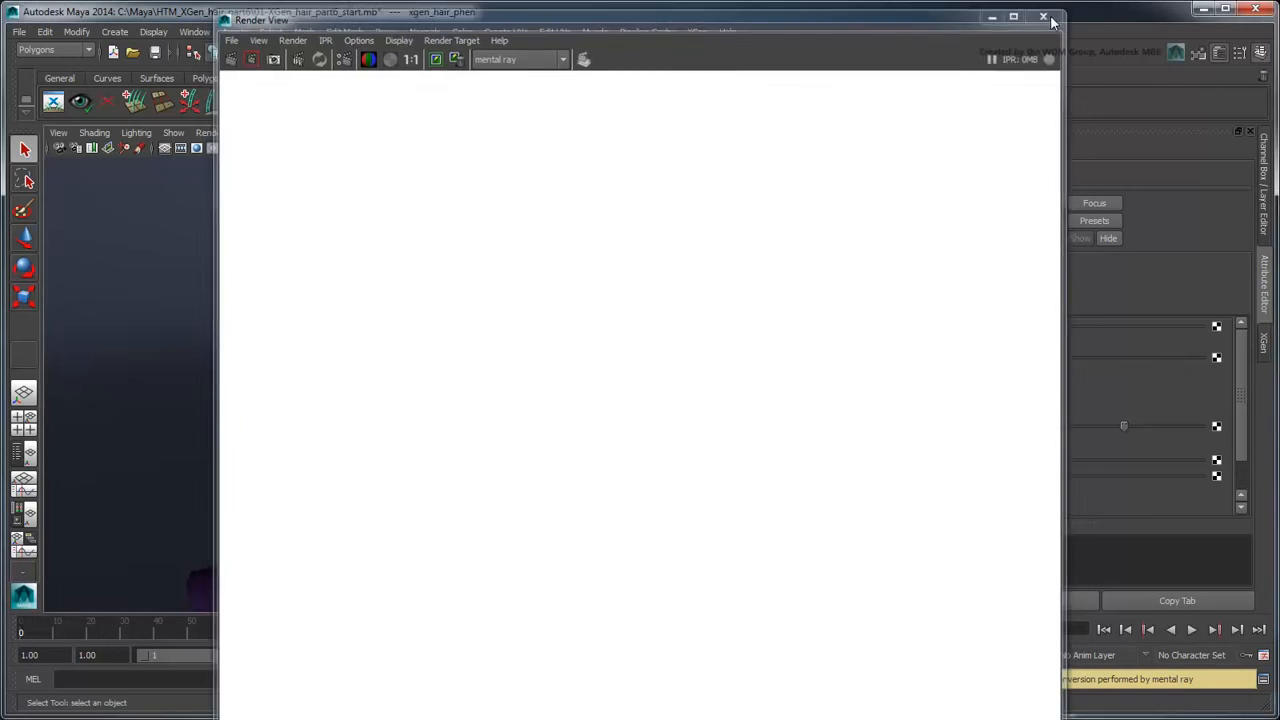
# Step: Create a map named XGen_female_highlights for the Primitive Color, with a map resolution of 10 and a white start color
pyautogui.click(1262, 343)
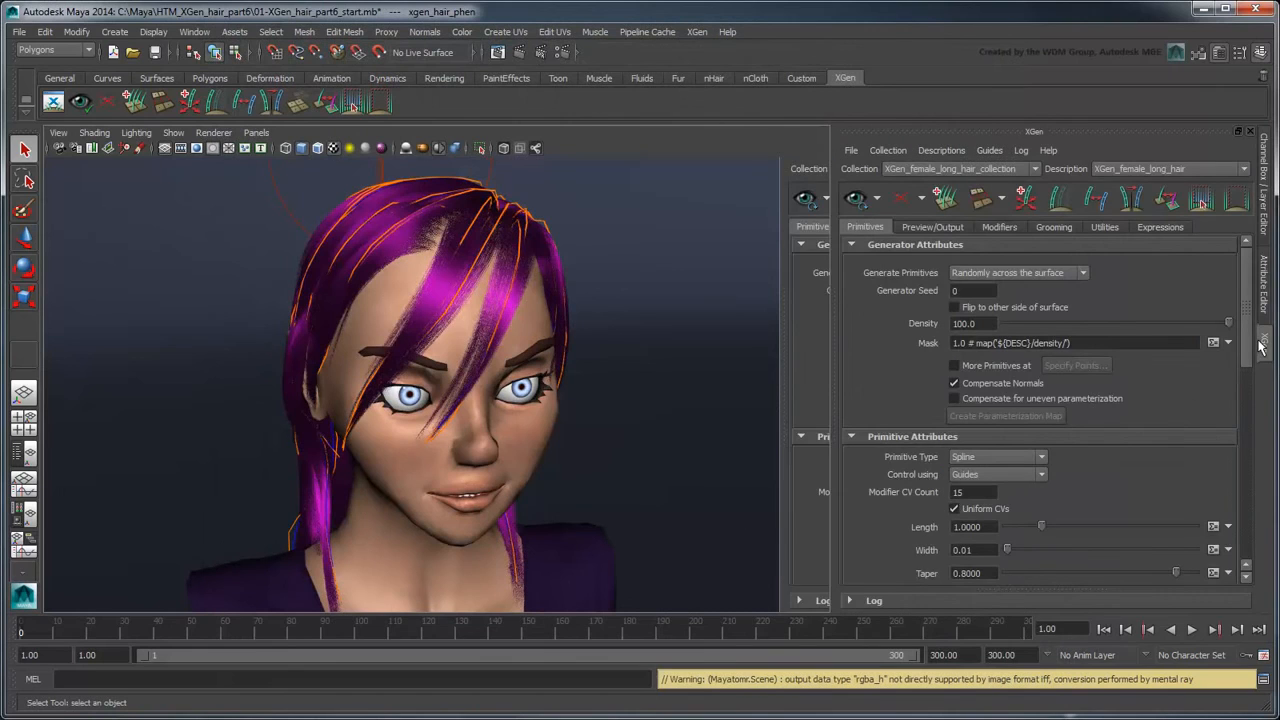
pyautogui.click(940, 230)
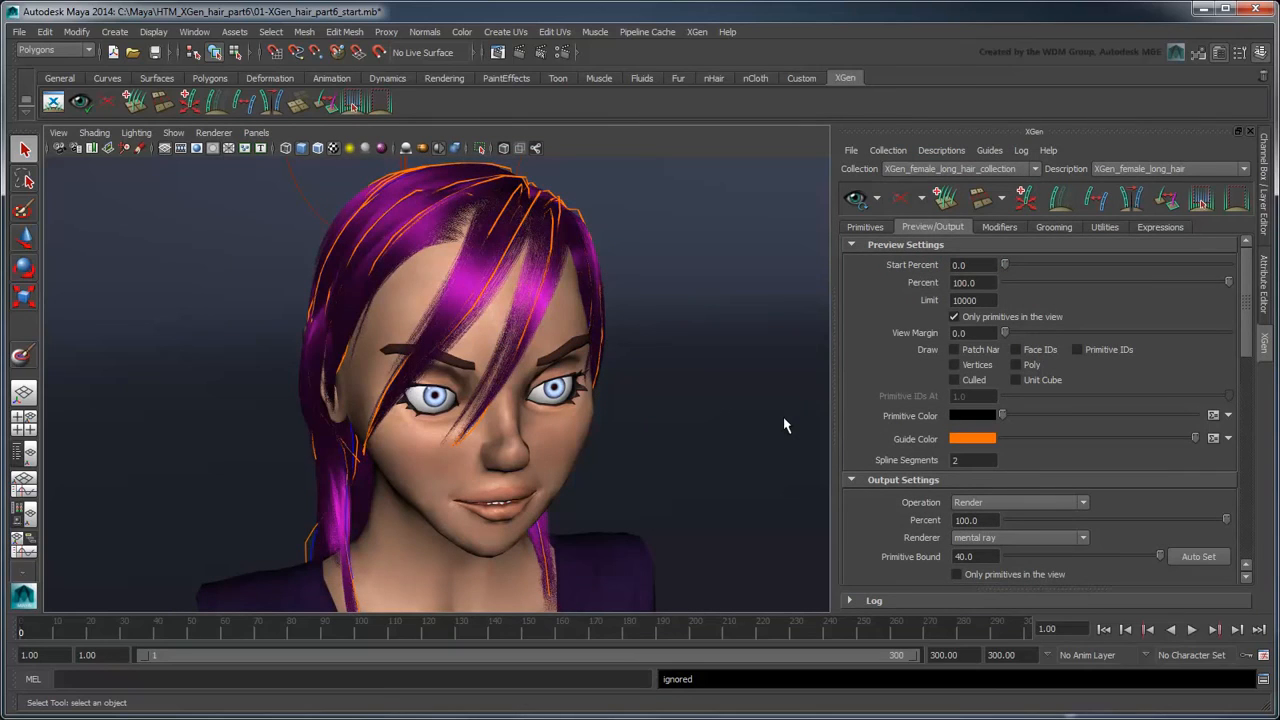
pyautogui.click(1229, 438)
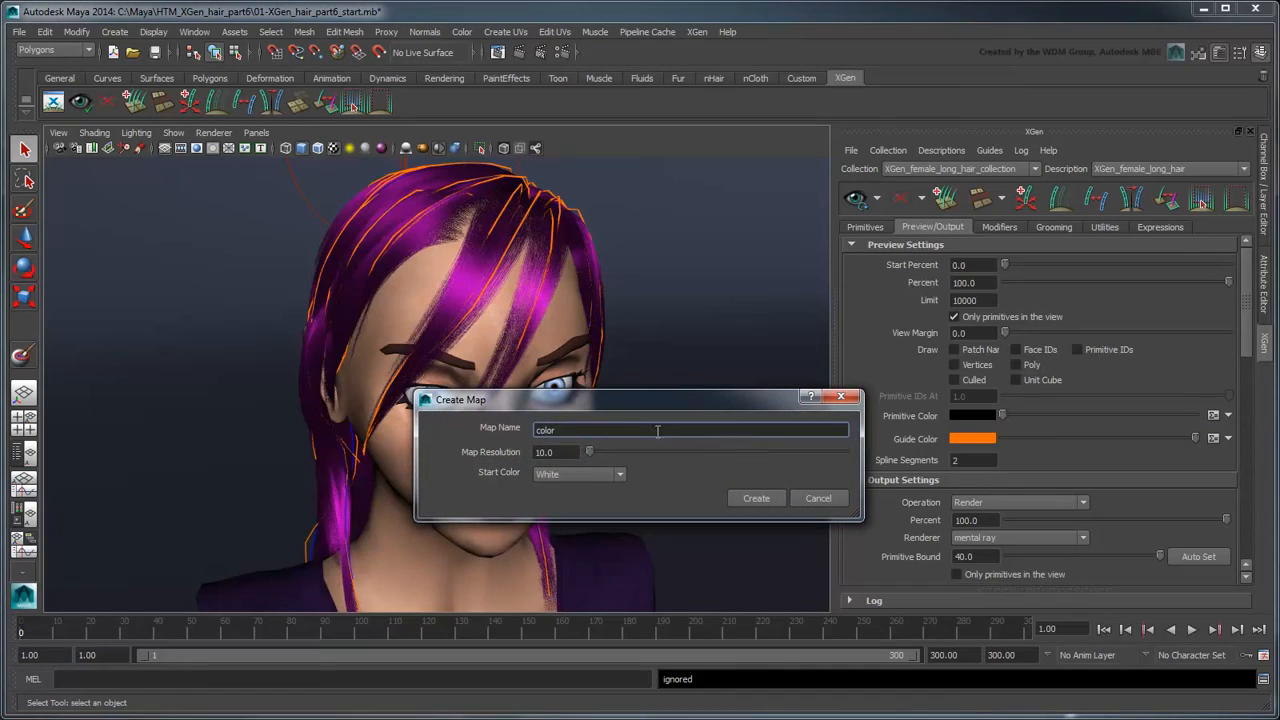
pyautogui.write('XGen_female_highlights')
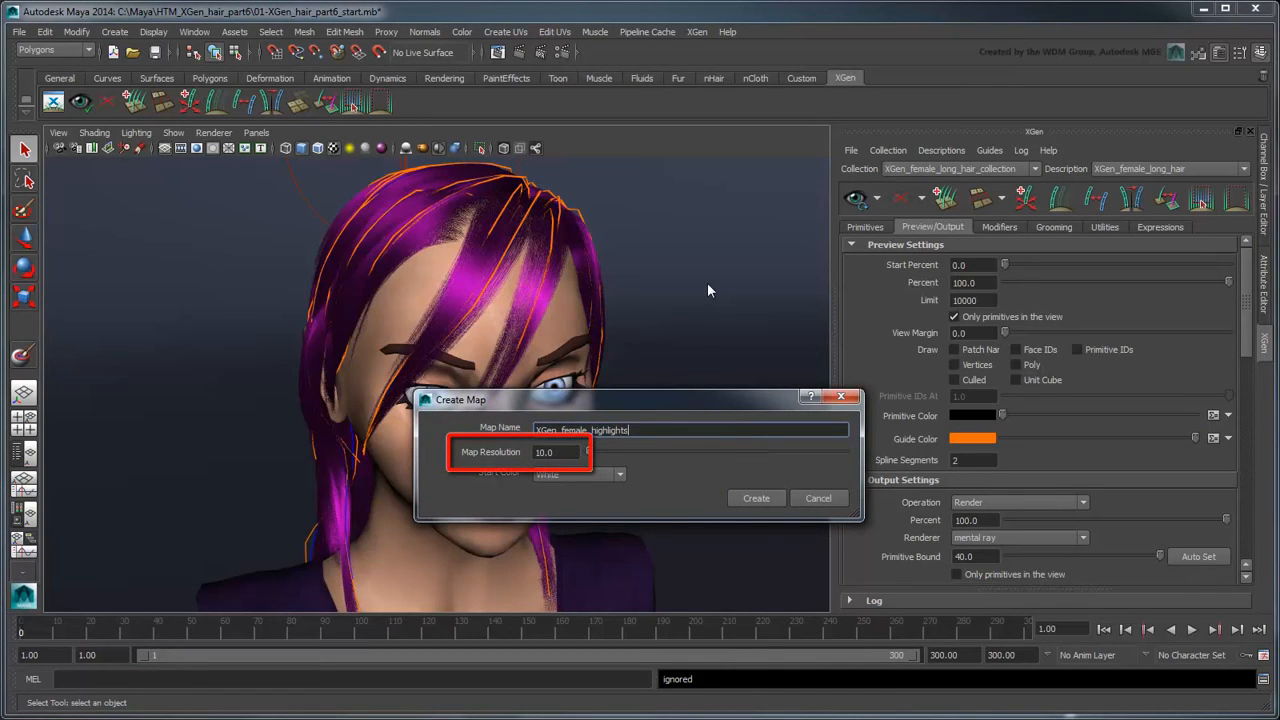
pyautogui.click(757, 499)
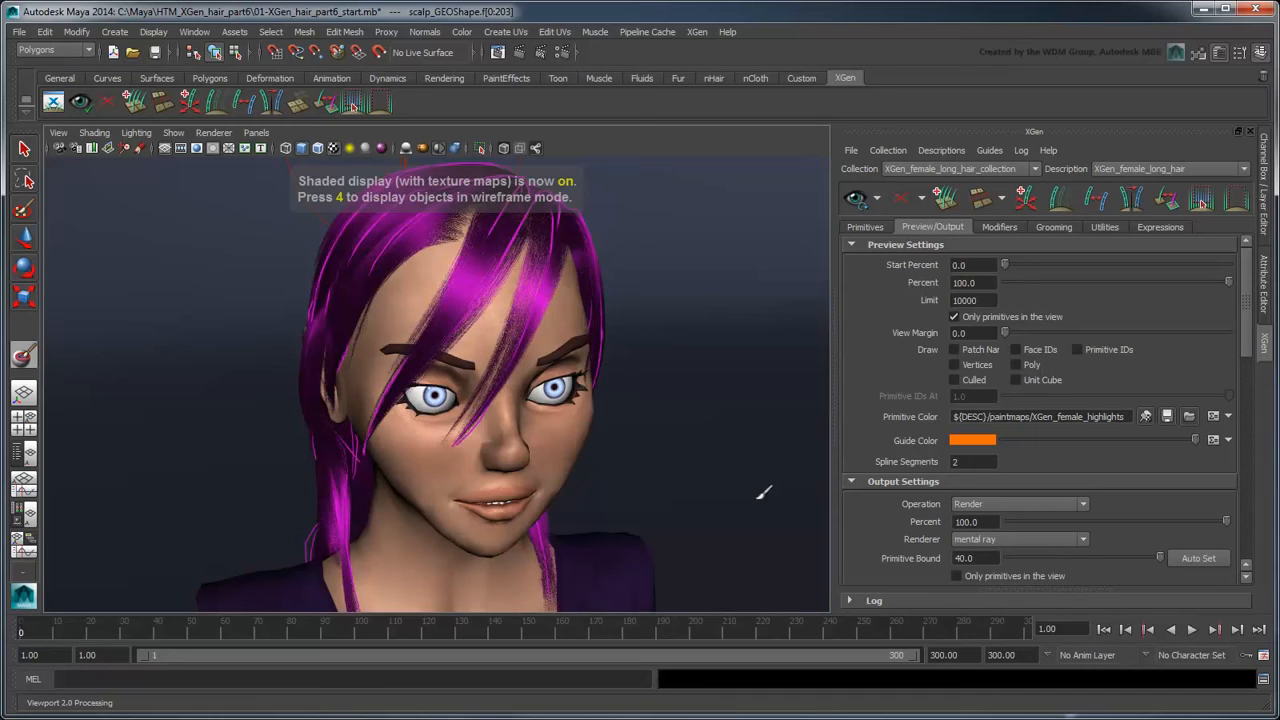
# Step: Unhide the scalp_GEO mesh by selecting it in the Outliner, and return to the single perspective view
pyautogui.click(24, 453)
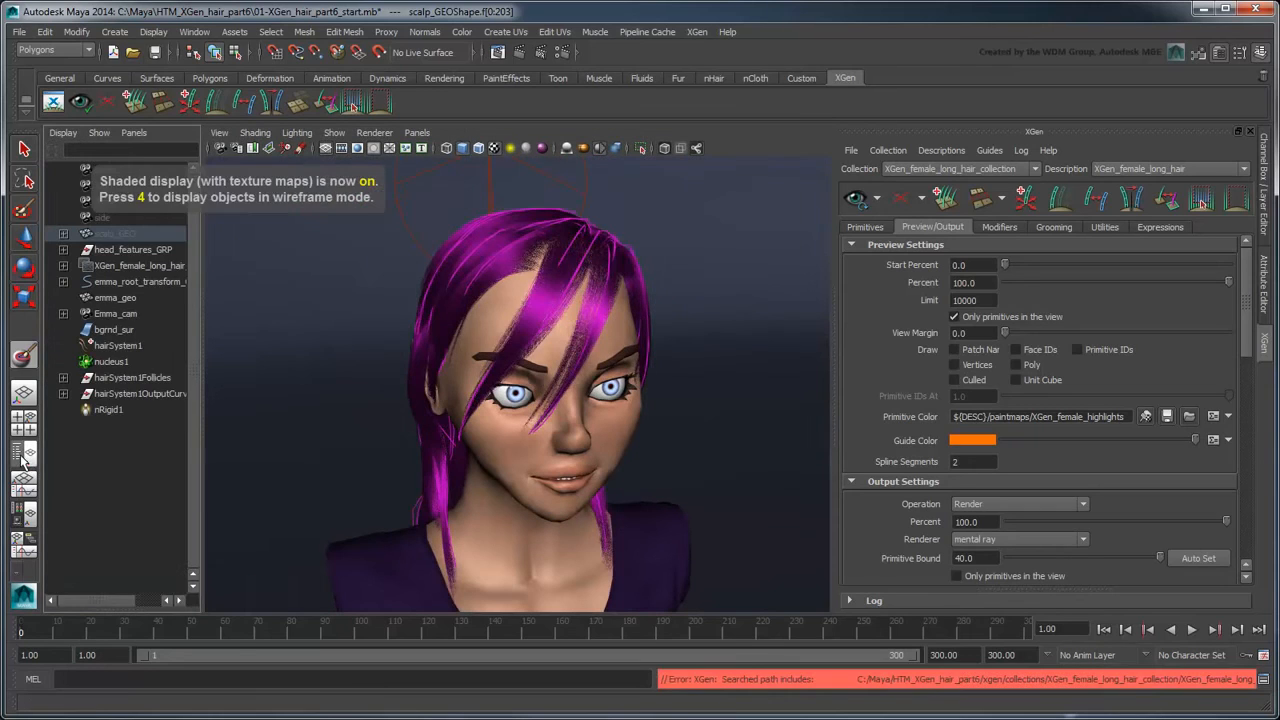
pyautogui.click(140, 236)
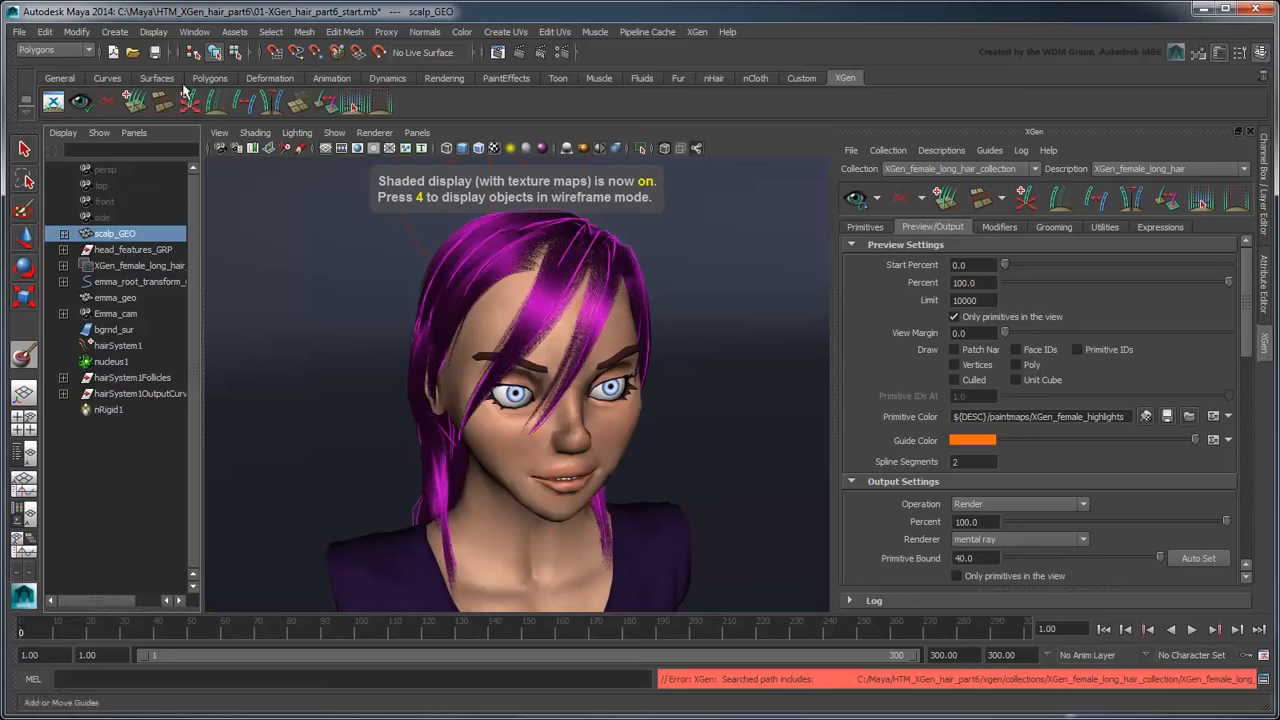
pyautogui.click(160, 32)
pyautogui.moveTo(175, 118)
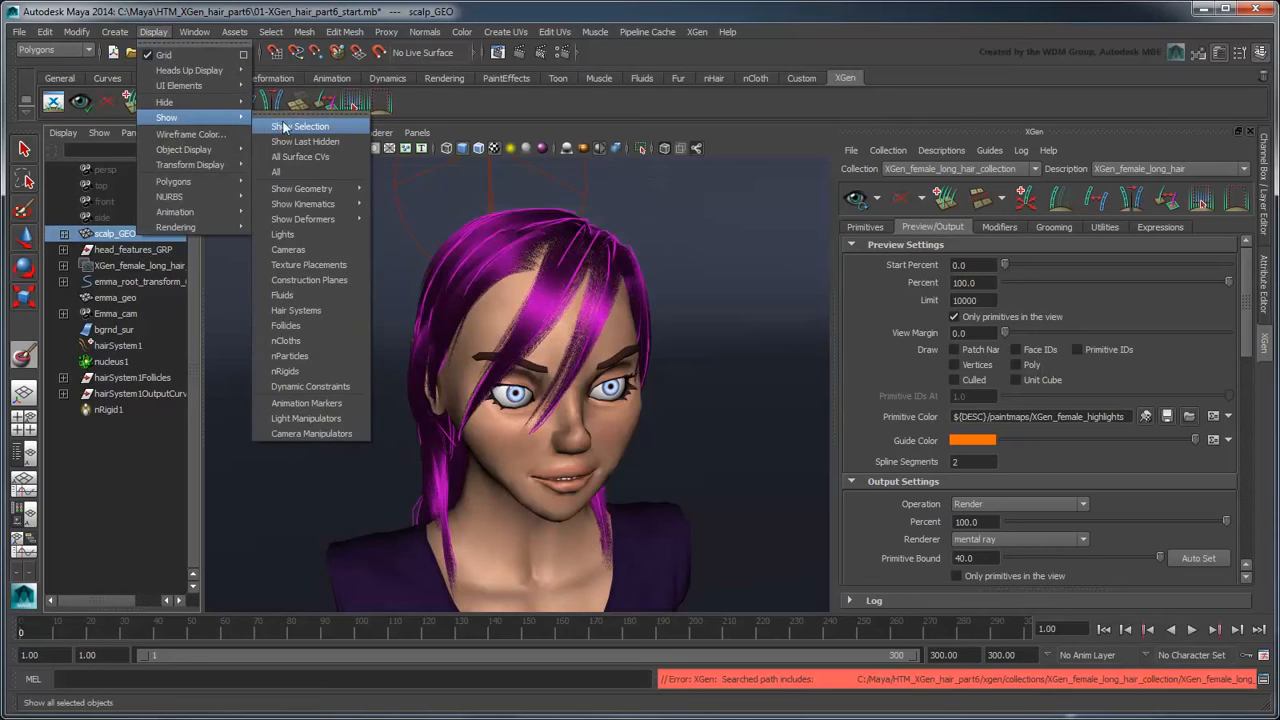
pyautogui.click(286, 124)
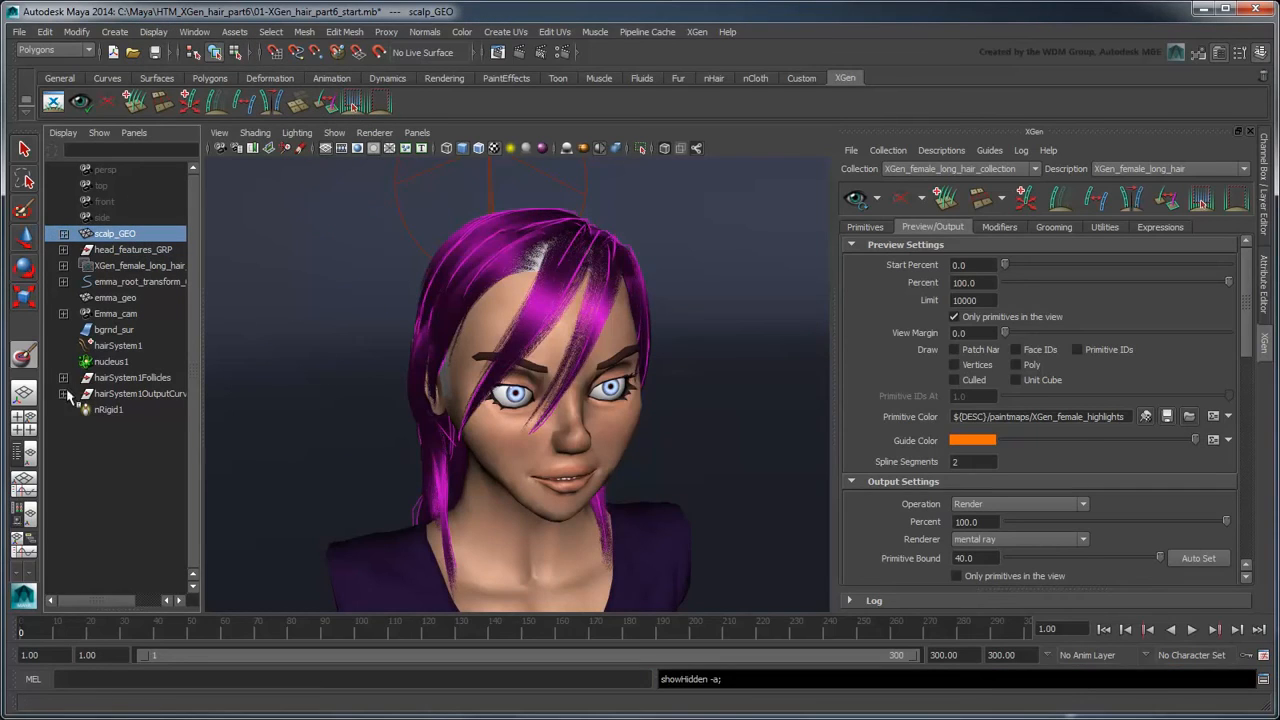
pyautogui.click(24, 394)
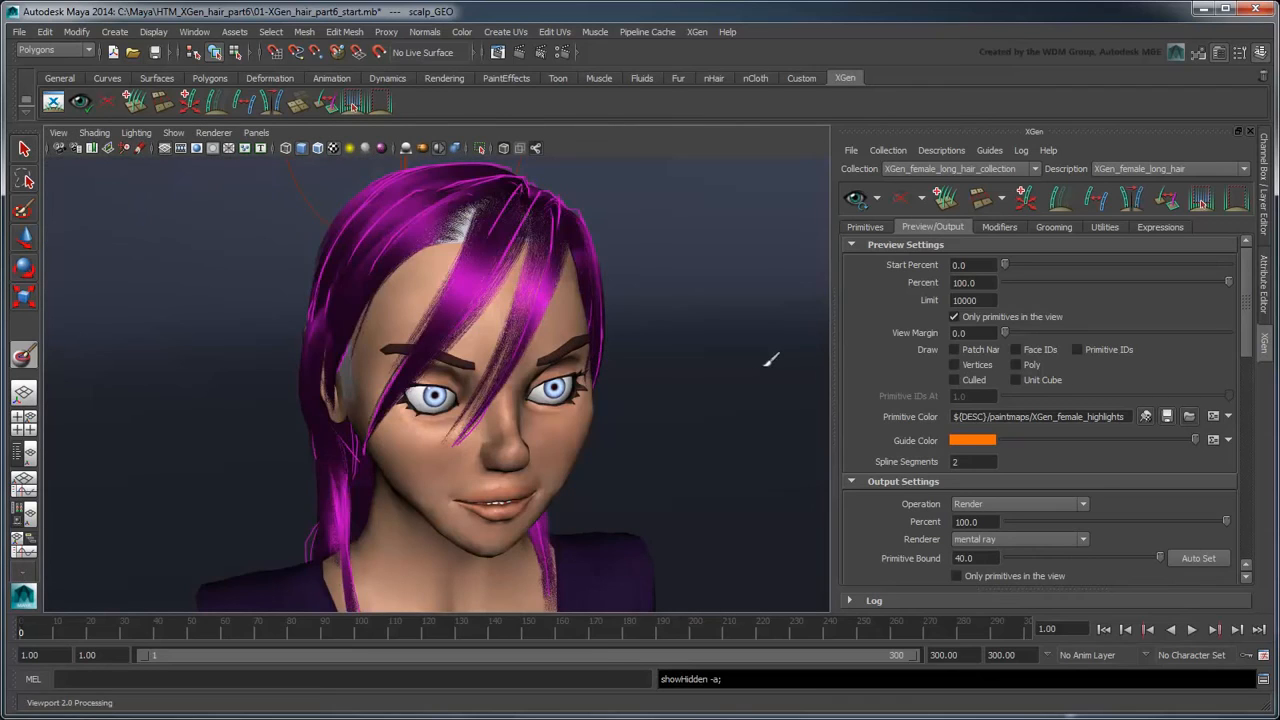
# Step: Set the XGen preview Percent to 10 and bring the scalp at the top of the head into view
pyautogui.doubleClick(973, 282)
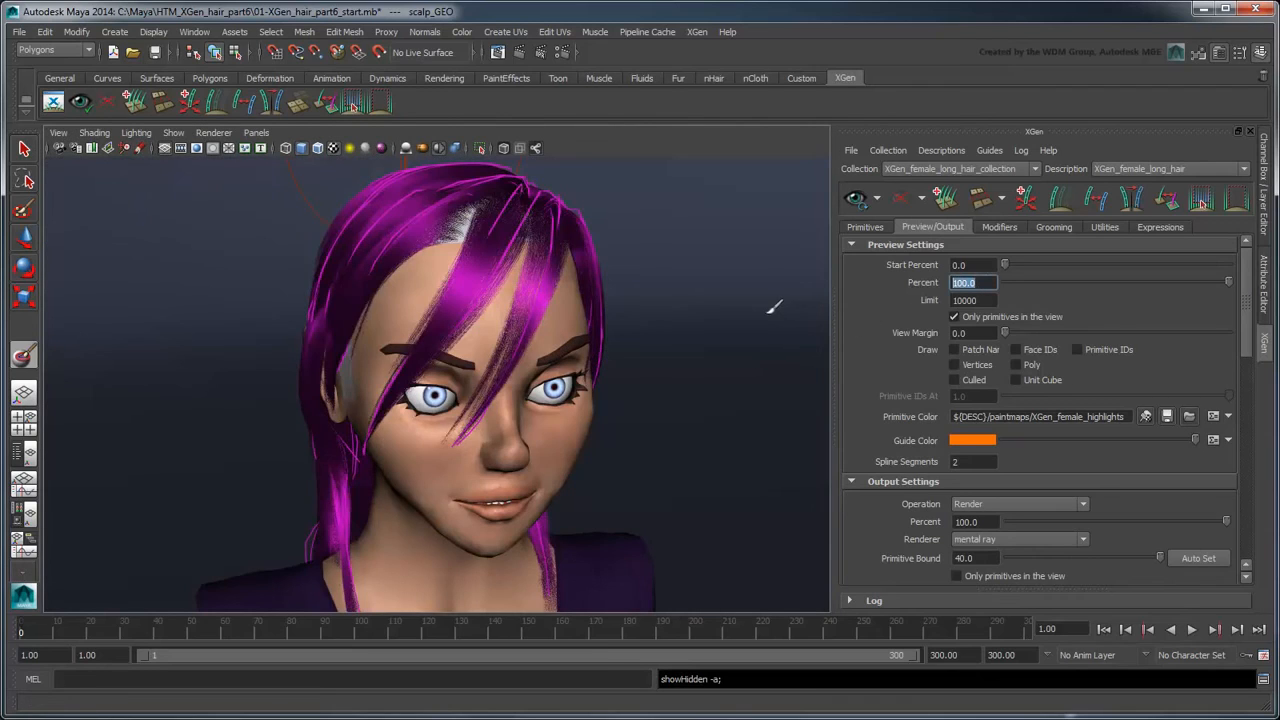
pyautogui.write('10')
pyautogui.press('Return')
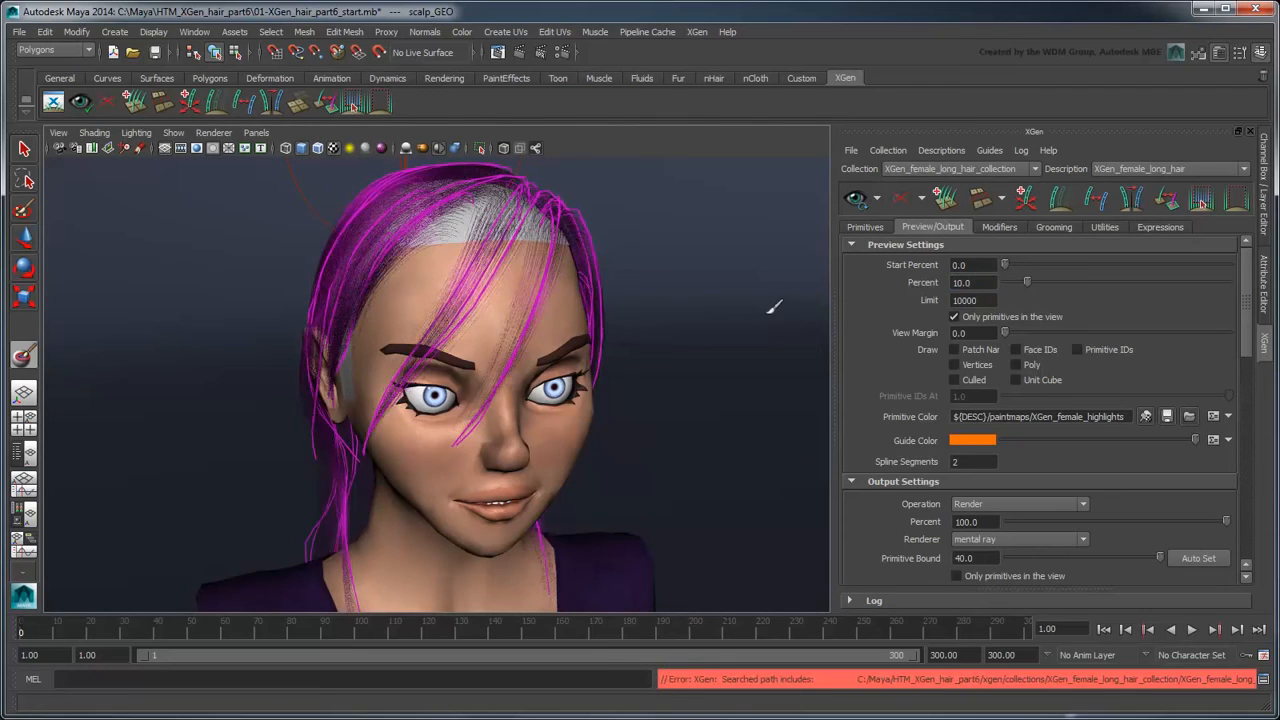
pyautogui.keyDown('alt'); pyautogui.moveTo(746, 306); pyautogui.dragTo(720, 368); pyautogui.keyUp('alt')
pyautogui.scroll(2, 712, 370)
pyautogui.keyDown('alt'); pyautogui.moveTo(700, 346); pyautogui.dragTo(683, 383, button='middle'); pyautogui.keyUp('alt')
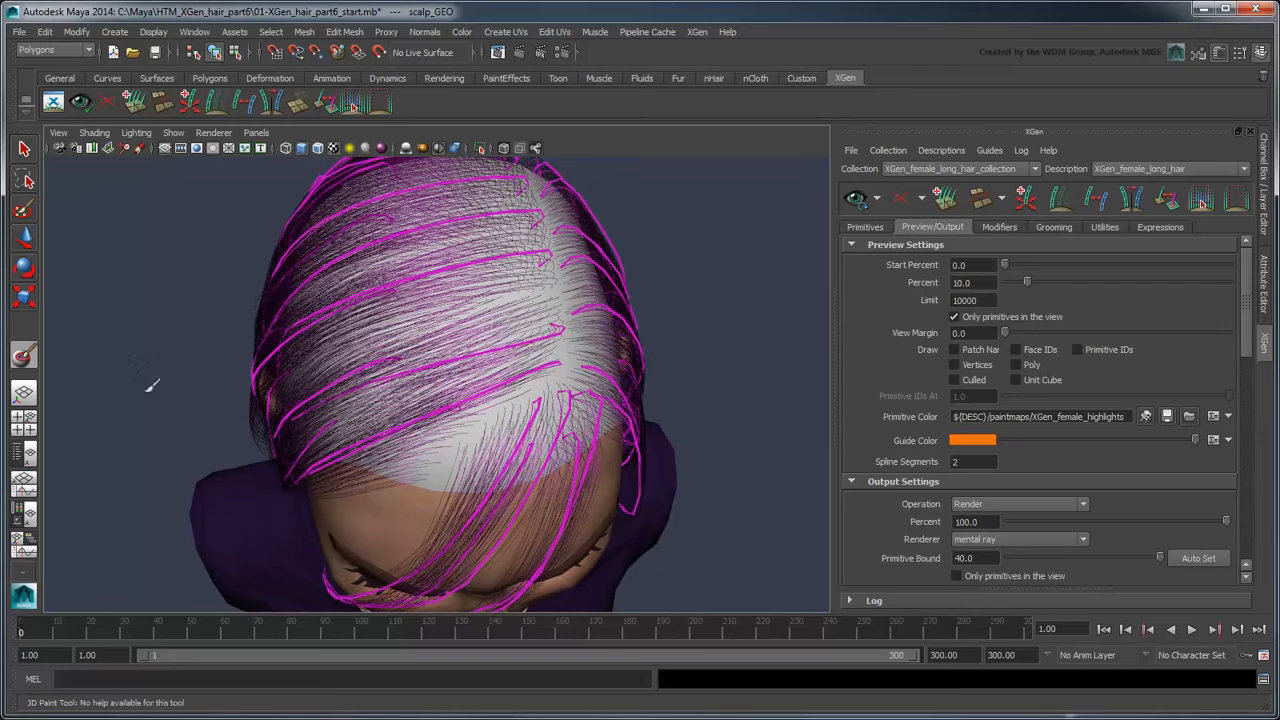
# Step: Flood the whole scalp map with a dark purple using the 3D Paint Tool
pyautogui.doubleClick(24, 358)
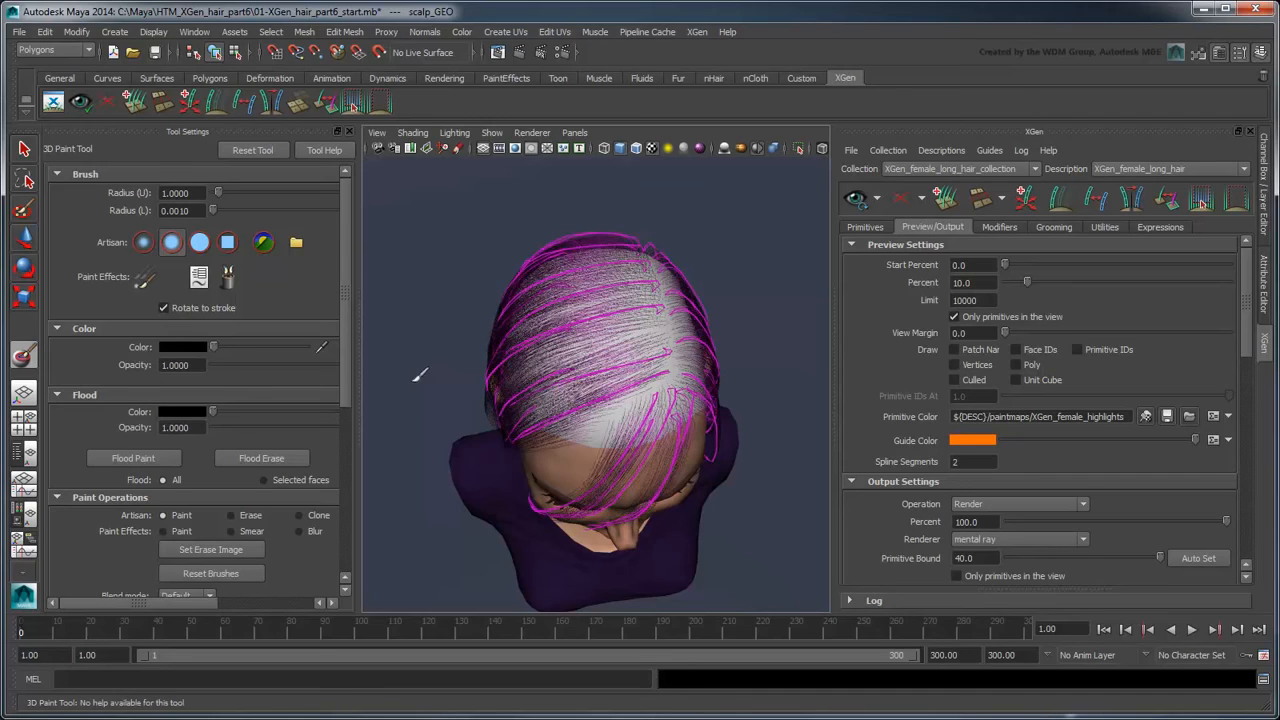
pyautogui.click(190, 411)
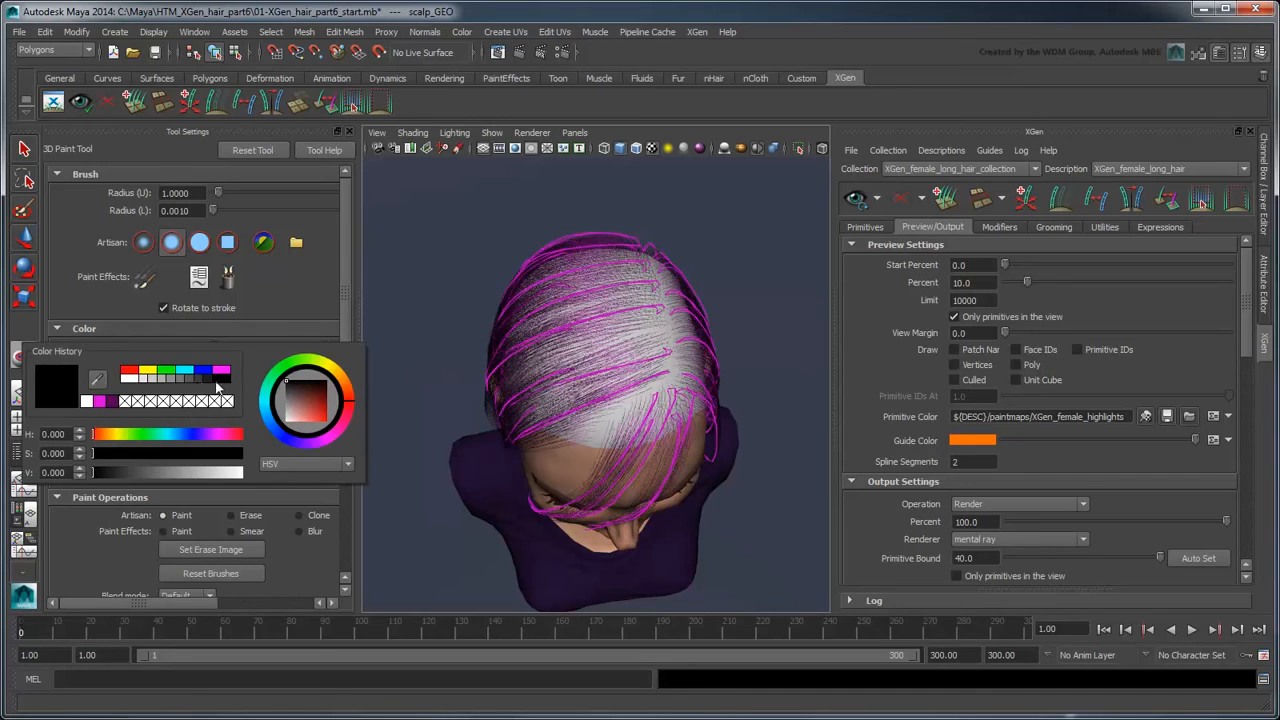
pyautogui.click(221, 370)
pyautogui.moveTo(180, 472); pyautogui.dragTo(116, 477)
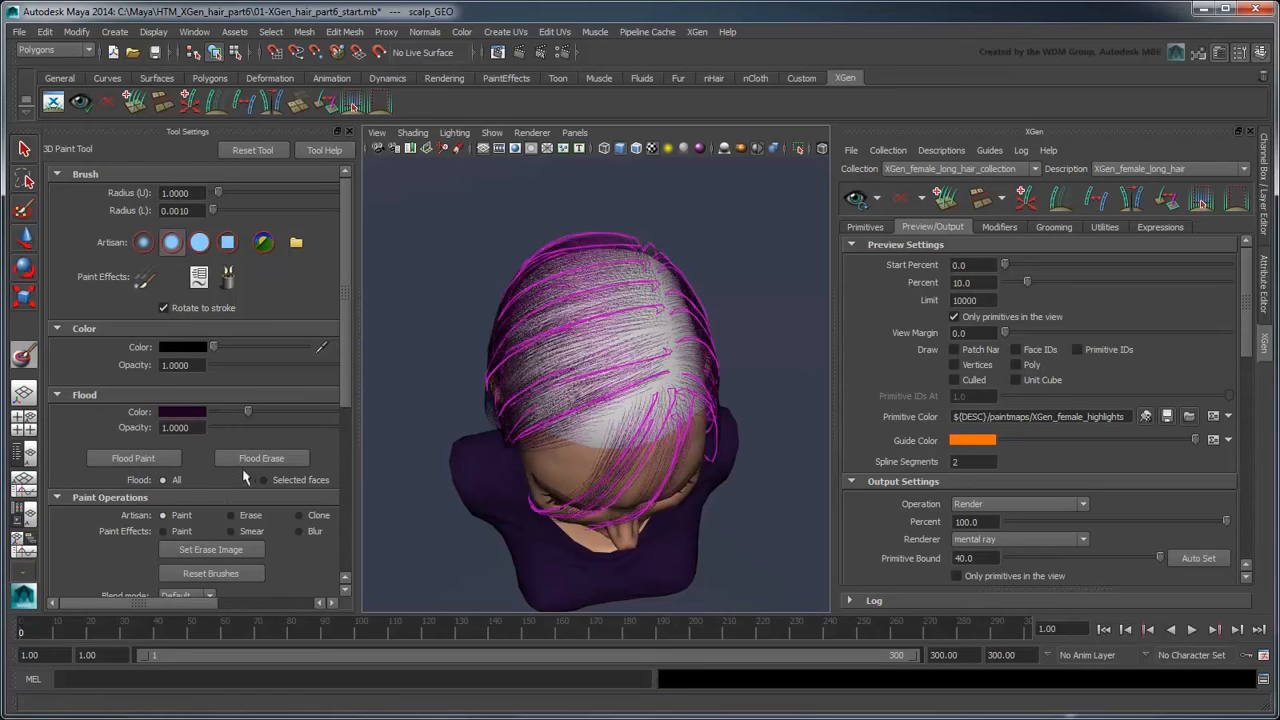
pyautogui.click(136, 459)
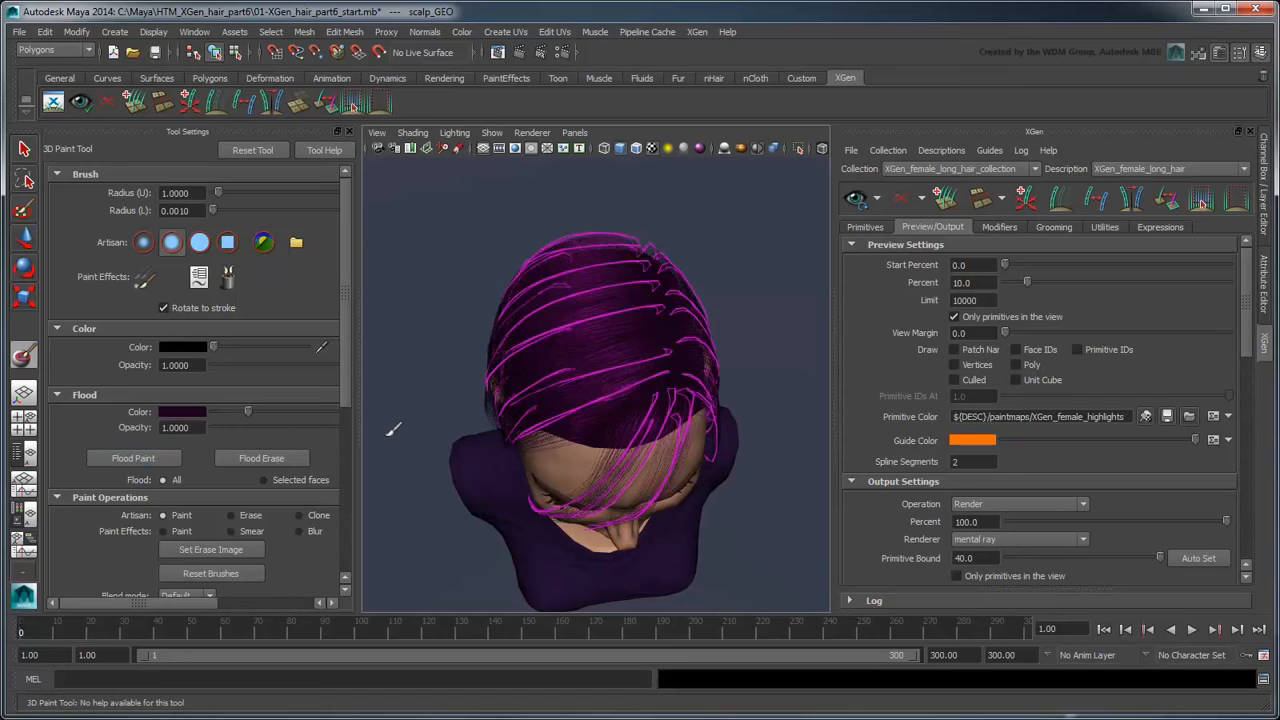
# Step: Paint the front scalp area above the bangs in light pink, about H 300, S 0.58, V 0.83, and save the Primitive Color map
pyautogui.click(183, 347)
pyautogui.click(87, 339)
pyautogui.moveTo(165, 409)
pyautogui.mouseDown()
pyautogui.moveTo(213, 412)
pyautogui.moveTo(180, 393)
pyautogui.mouseUp()
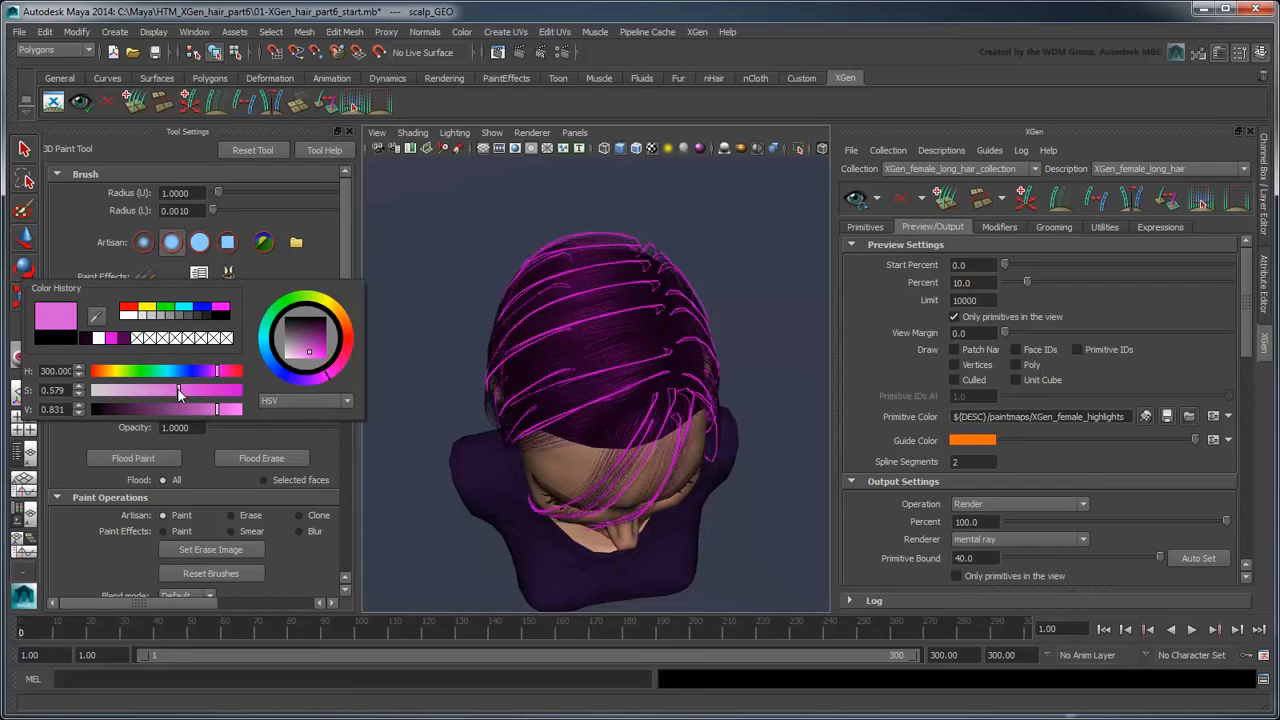
pyautogui.scroll(5, 625, 395)
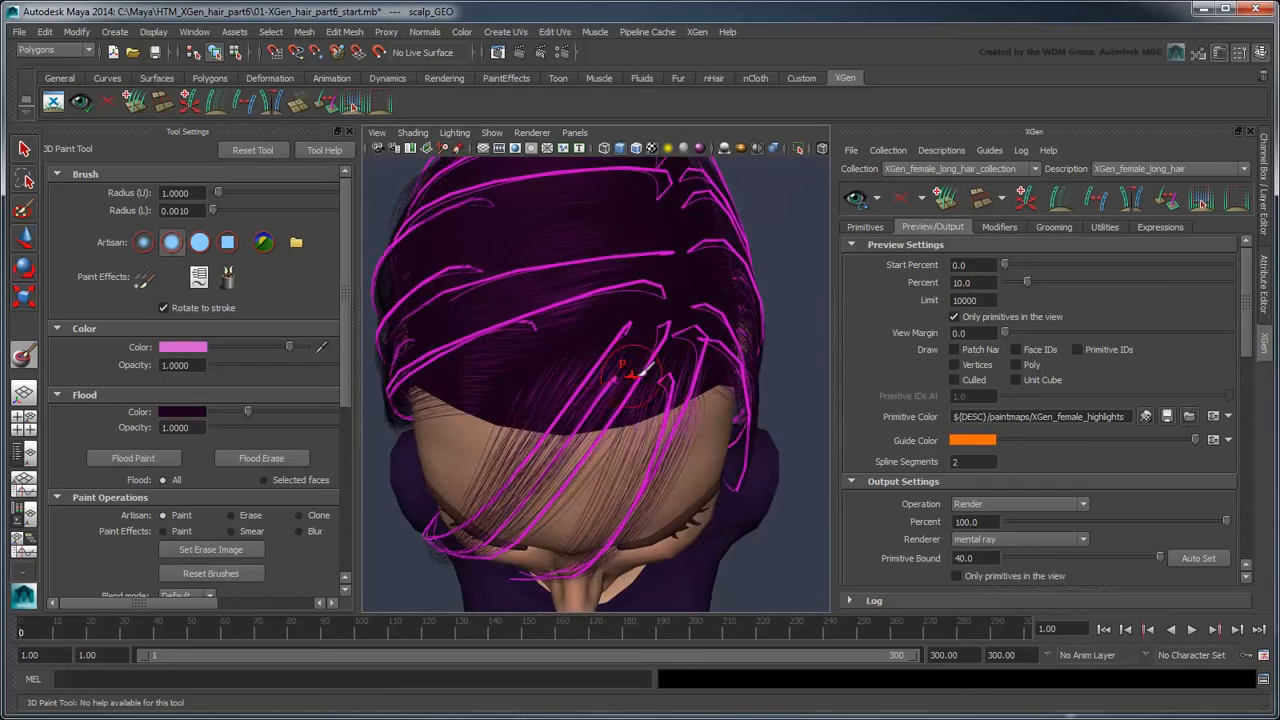
pyautogui.moveTo(632, 372)
pyautogui.mouseDown()
pyautogui.moveTo(540, 410)
pyautogui.moveTo(712, 373)
pyautogui.moveTo(625, 335)
pyautogui.moveTo(634, 347)
pyautogui.mouseUp()
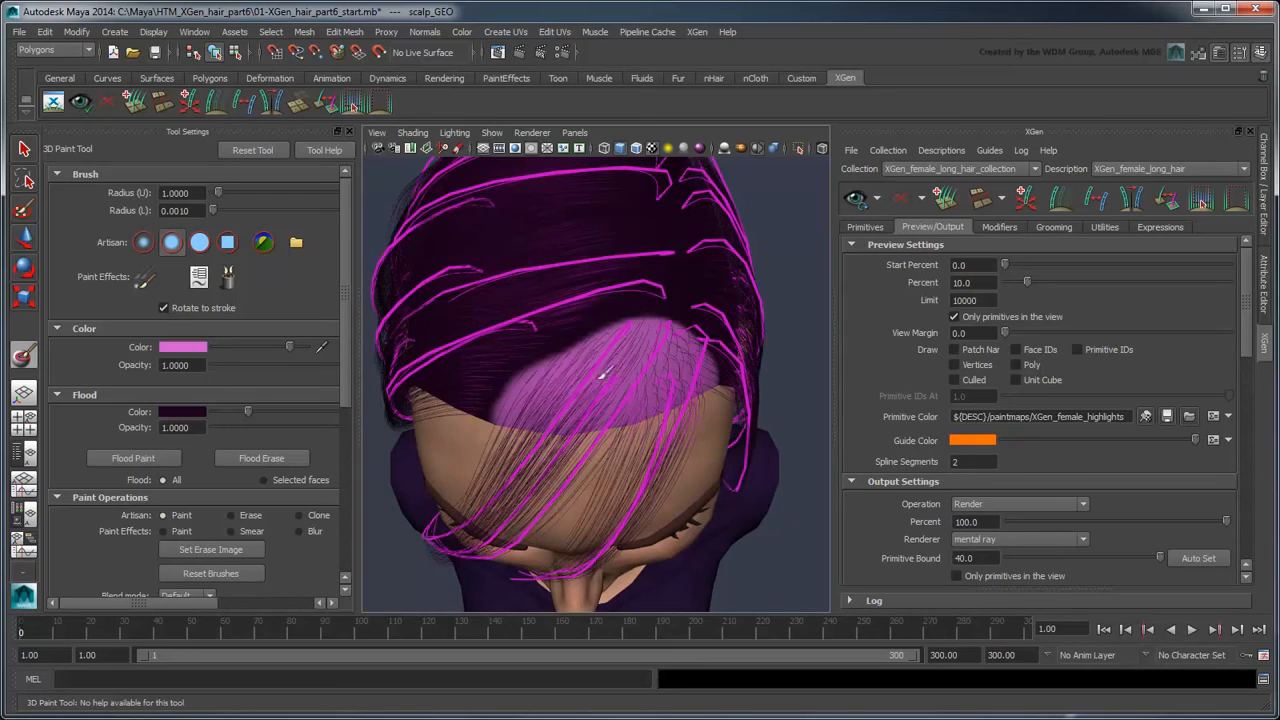
pyautogui.click(1166, 417)
# Step: Set the XGen preview Percent to 100, render a view of the head, and close the render
pyautogui.doubleClick(960, 282)
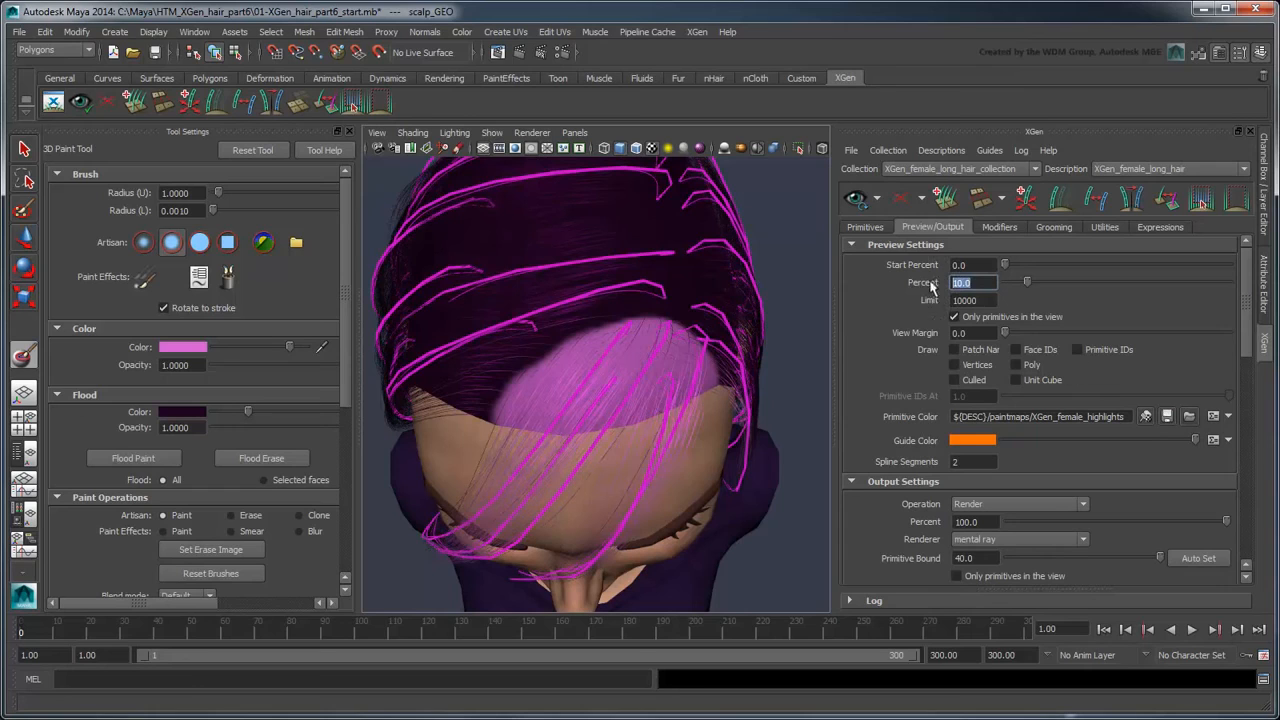
pyautogui.write('100')
pyautogui.press('Return')
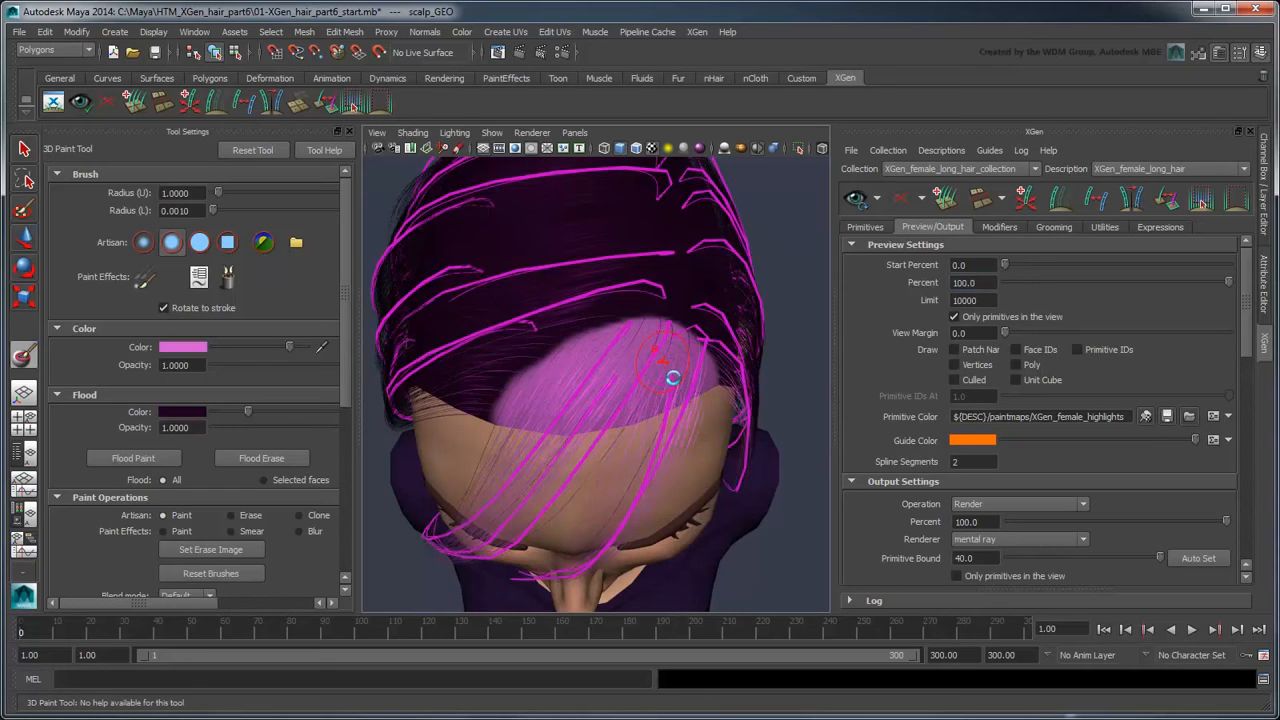
pyautogui.moveTo(677, 366)
pyautogui.keyDown('alt'); pyautogui.mouseDown()
pyautogui.moveTo(649, 409)
pyautogui.moveTo(646, 386)
pyautogui.moveTo(714, 397)
pyautogui.mouseUp(); pyautogui.keyUp('alt')
pyautogui.scroll(-5, 646, 386)
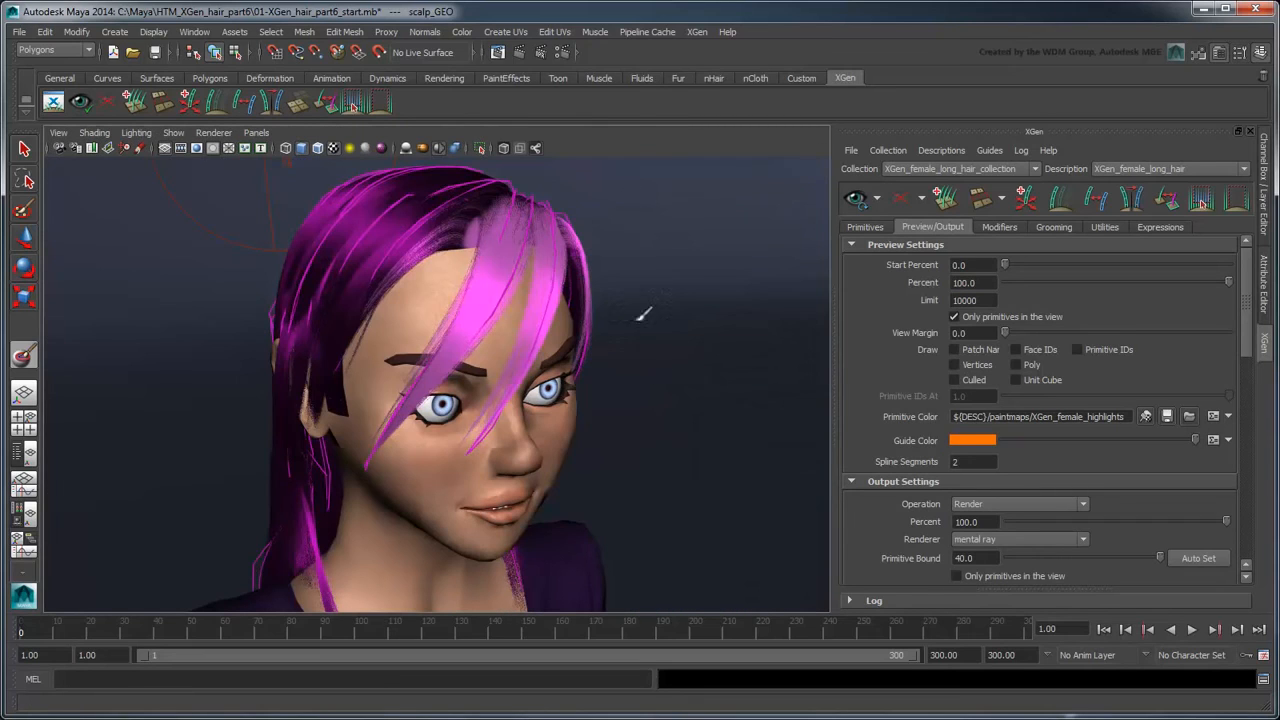
pyautogui.click(519, 52)
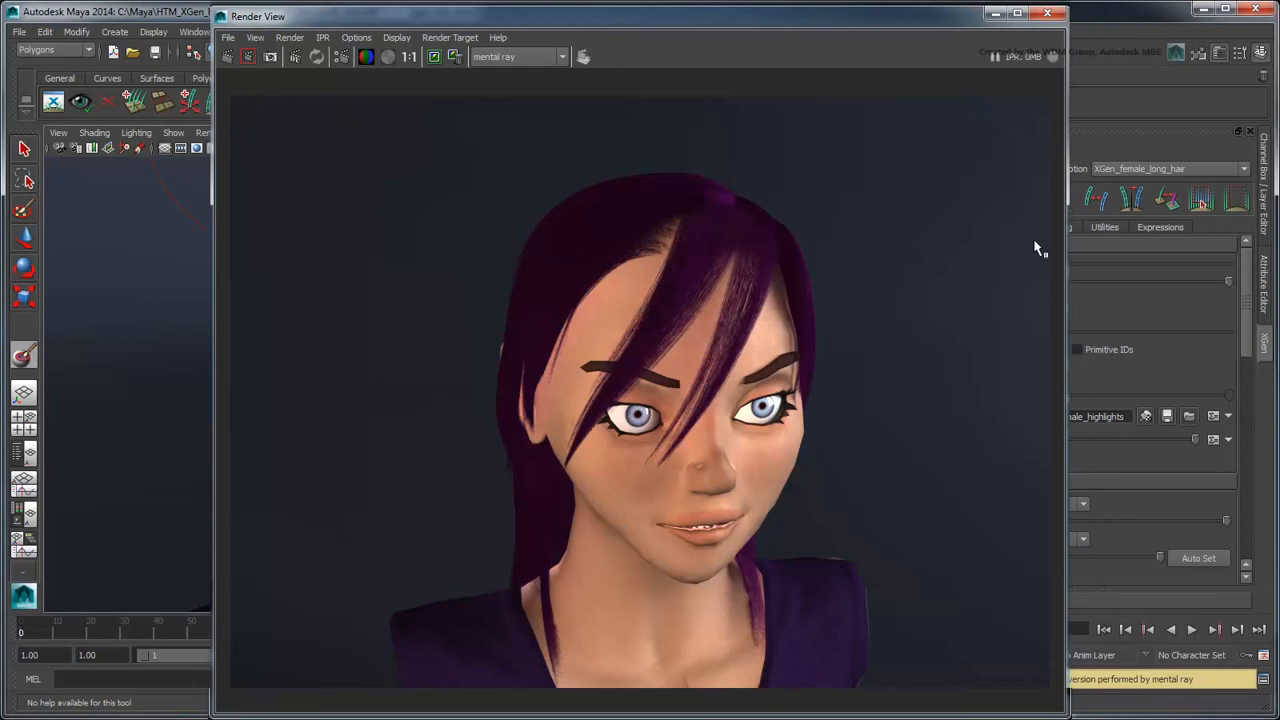
pyautogui.click(1047, 13)
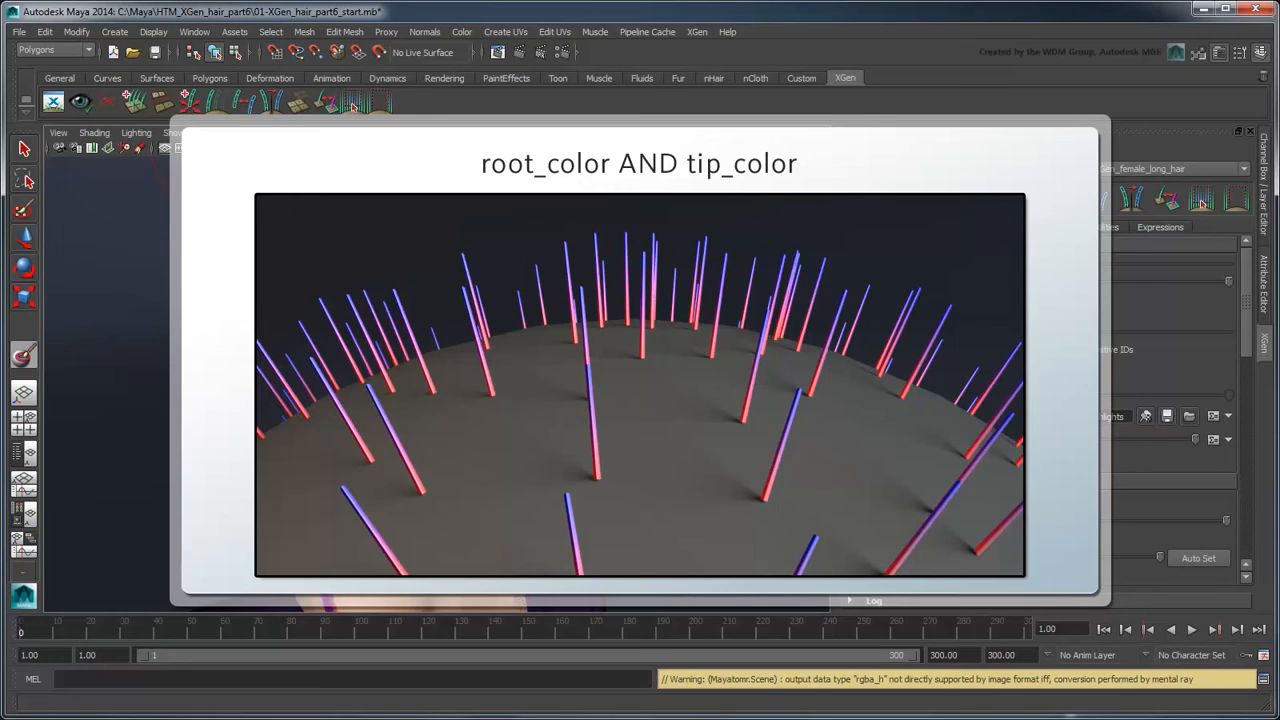
# Step: Add a custom shader parameter named root_color of type color to the hair description
pyautogui.scroll(-10, 1255, 465)
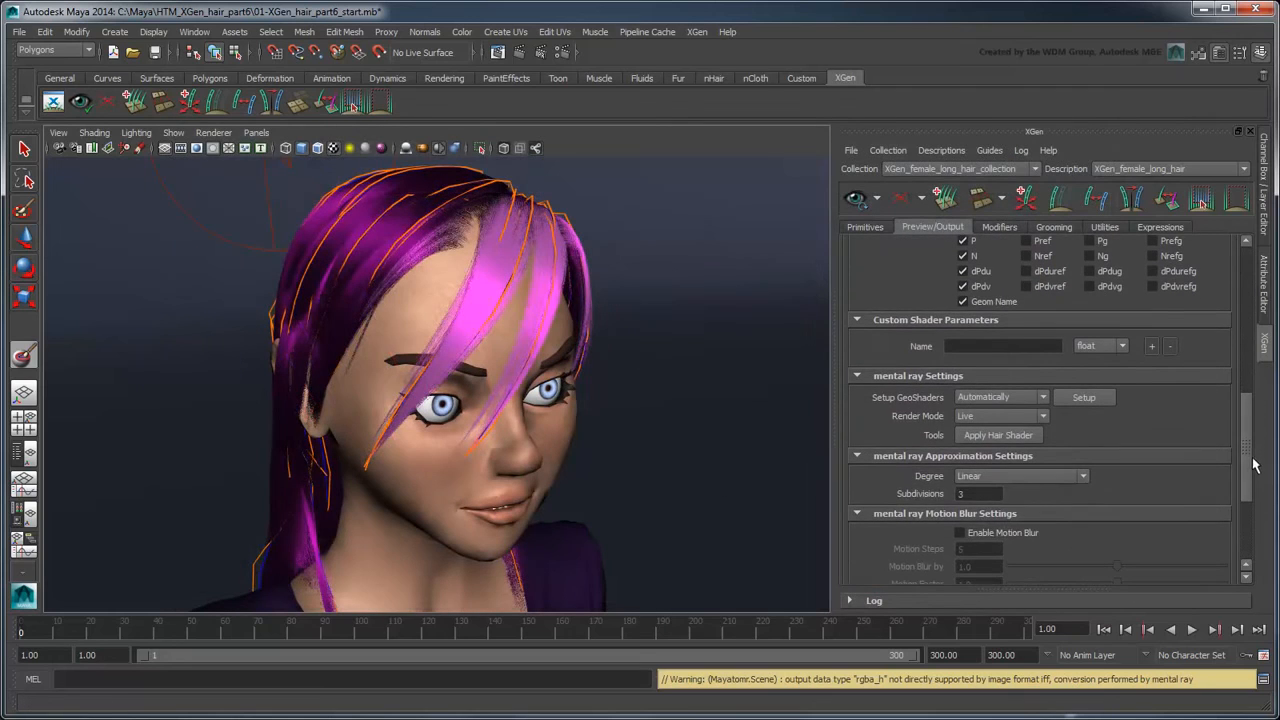
pyautogui.click(946, 347)
pyautogui.write('ro')
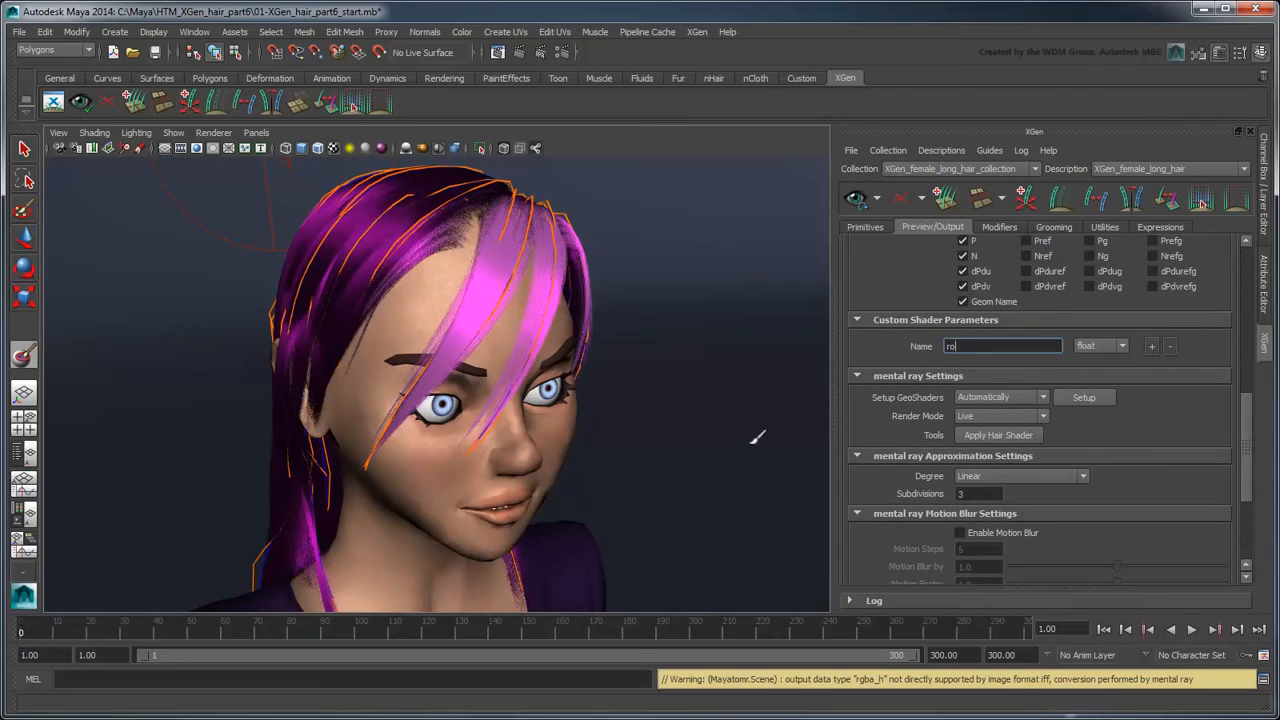
pyautogui.write('ot_color')
pyautogui.click(1099, 346)
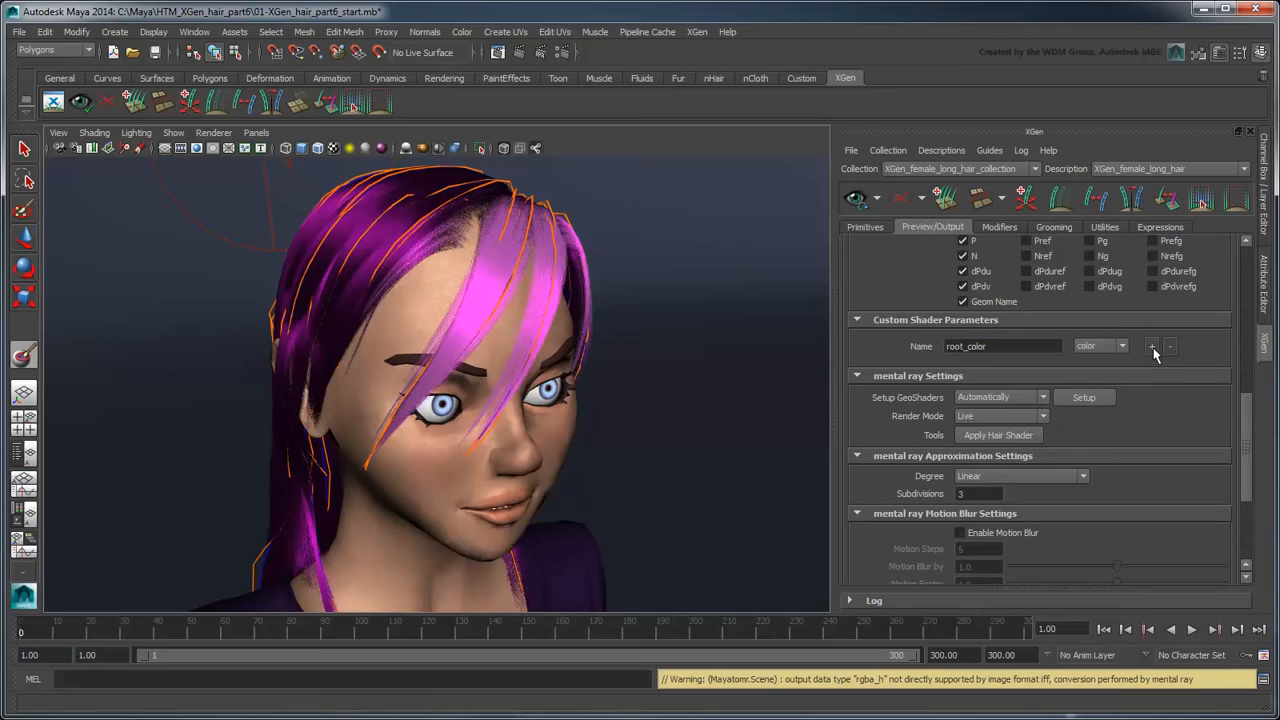
pyautogui.click(1152, 347)
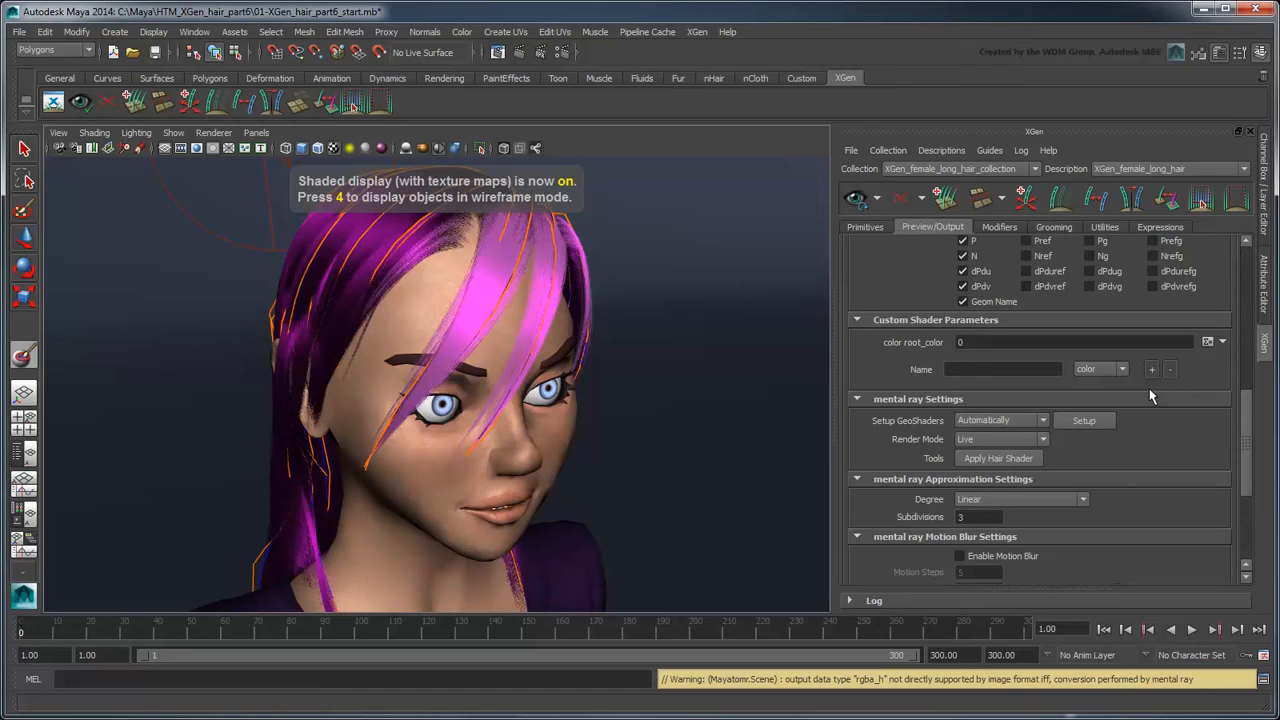
# Step: Replace the root_color expression with the global UI sample color_black and accept it
pyautogui.click(1208, 342)
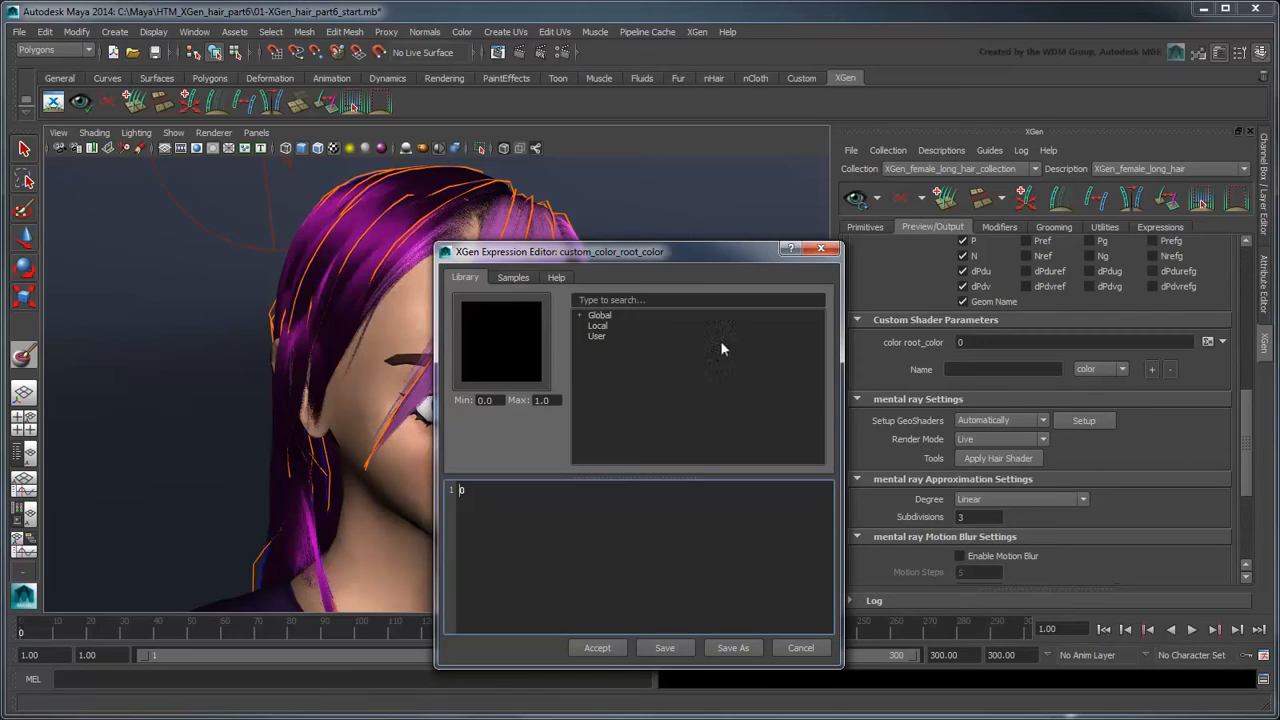
pyautogui.click(513, 279)
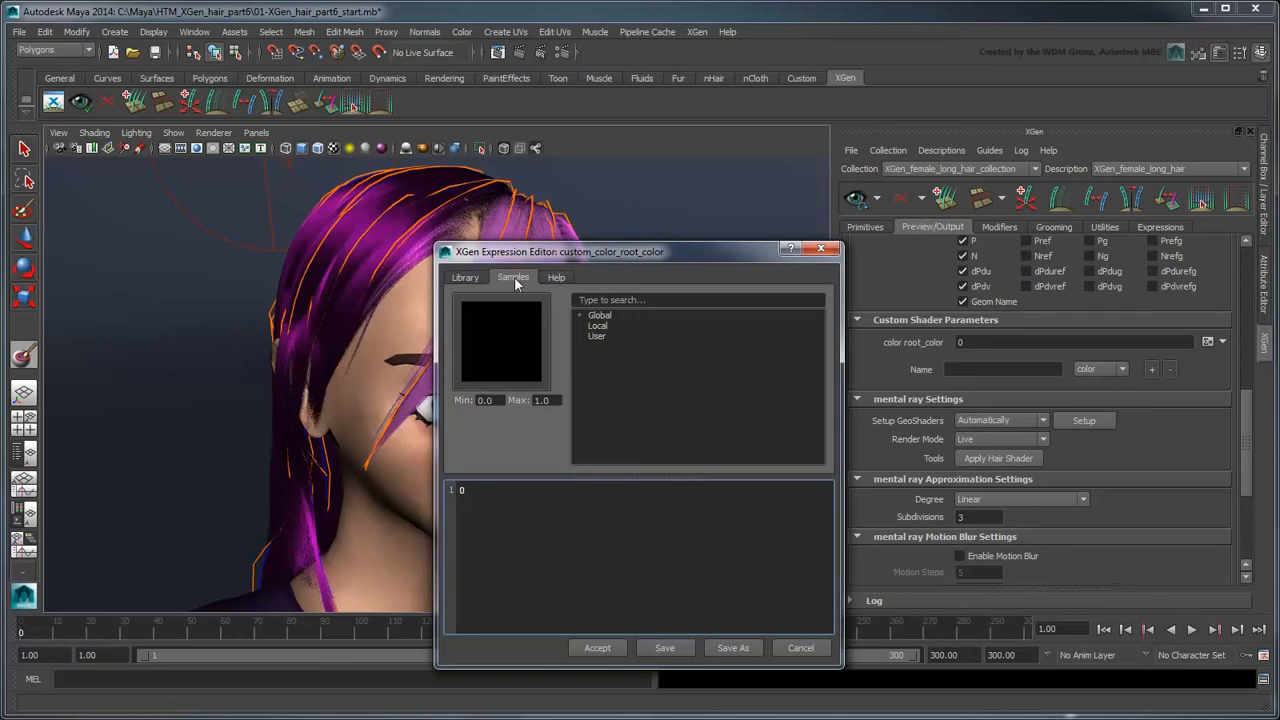
pyautogui.click(581, 315)
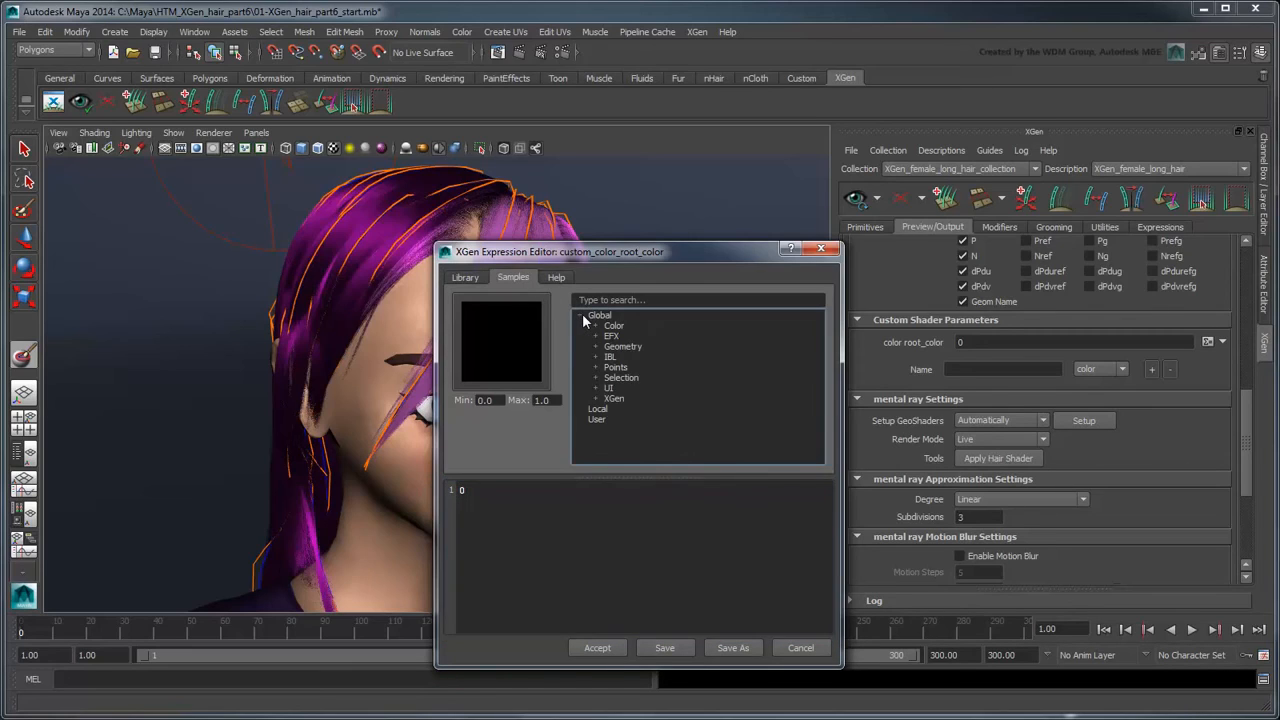
pyautogui.click(596, 388)
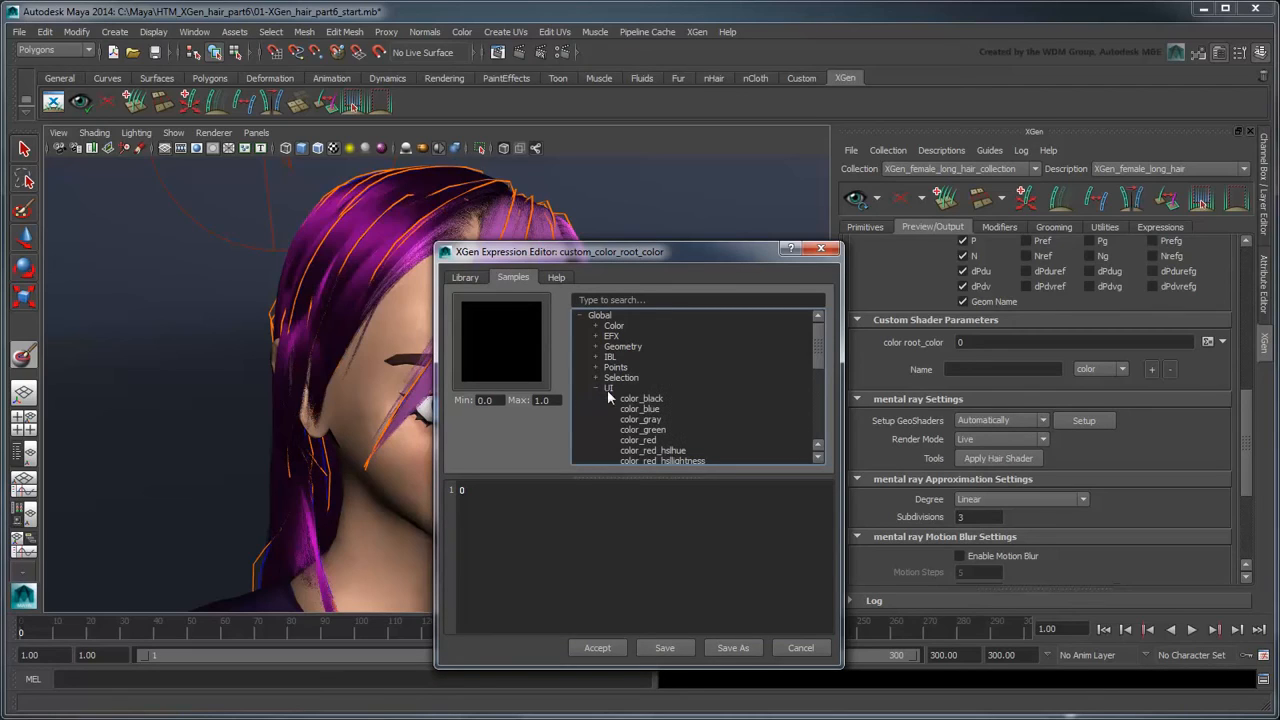
pyautogui.click(641, 399)
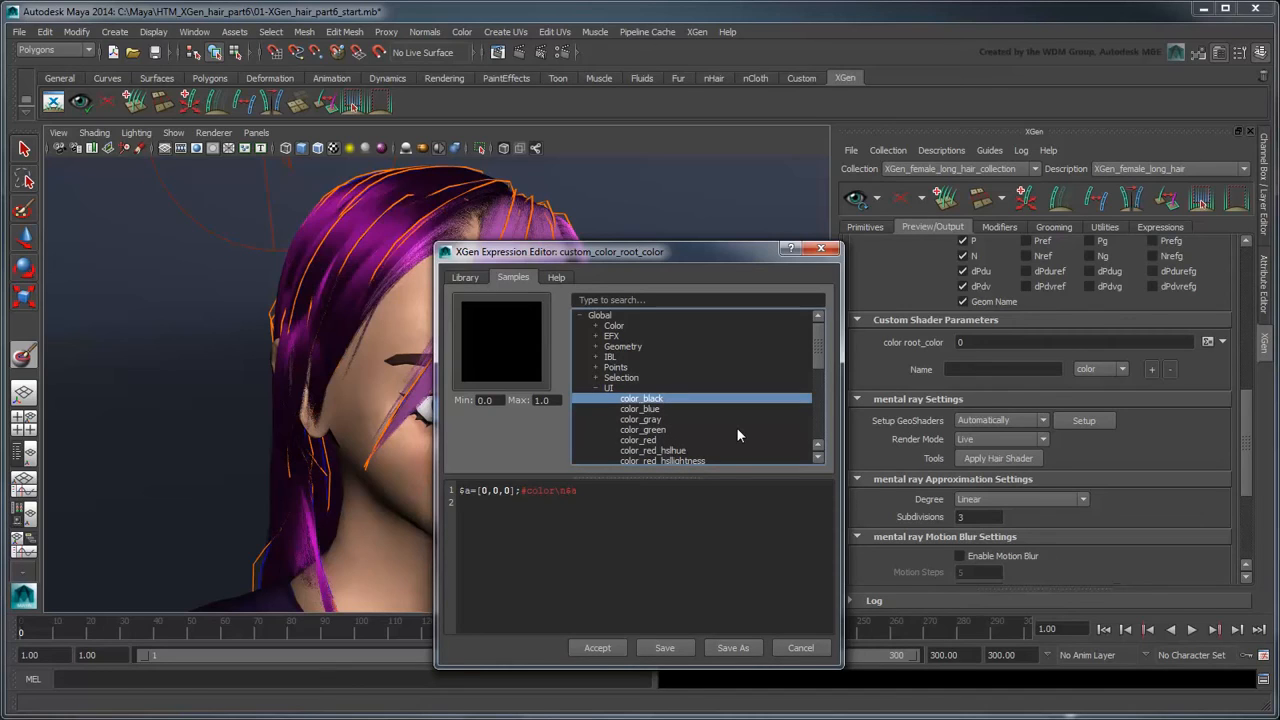
pyautogui.click(598, 647)
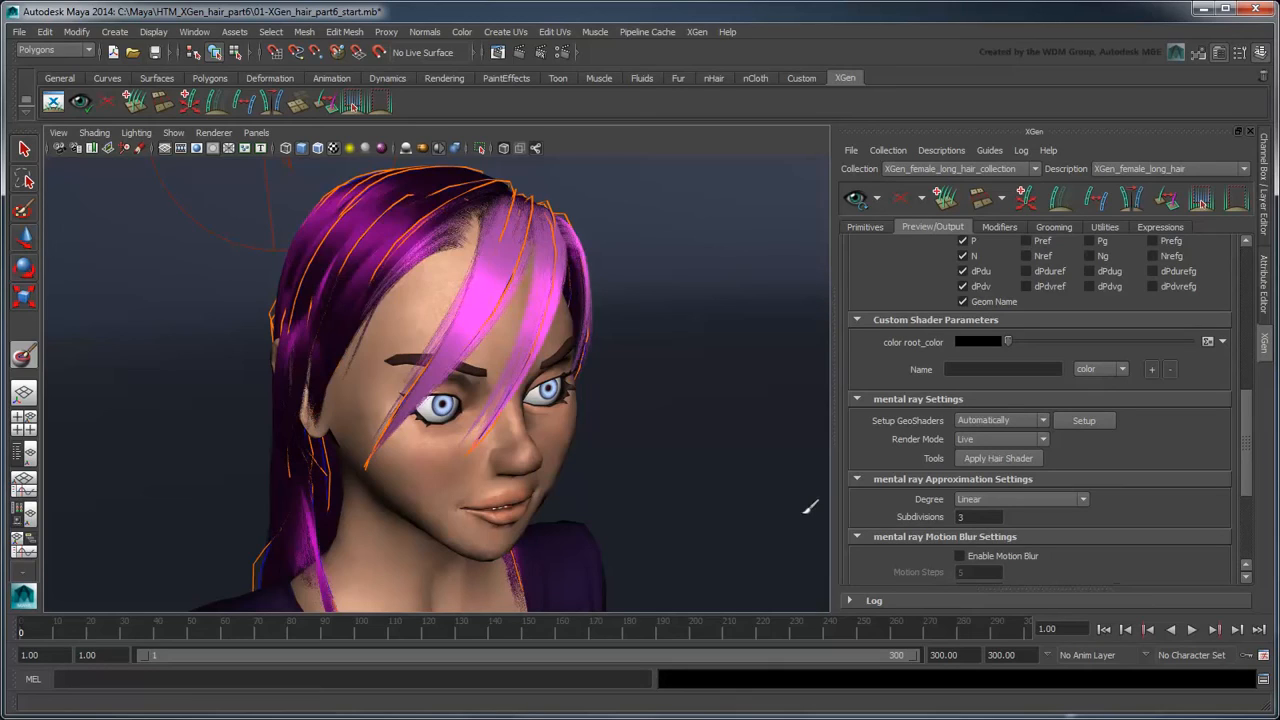
# Step: Set the root_color parameter to red, render the head, and close the render
pyautogui.click(980, 343)
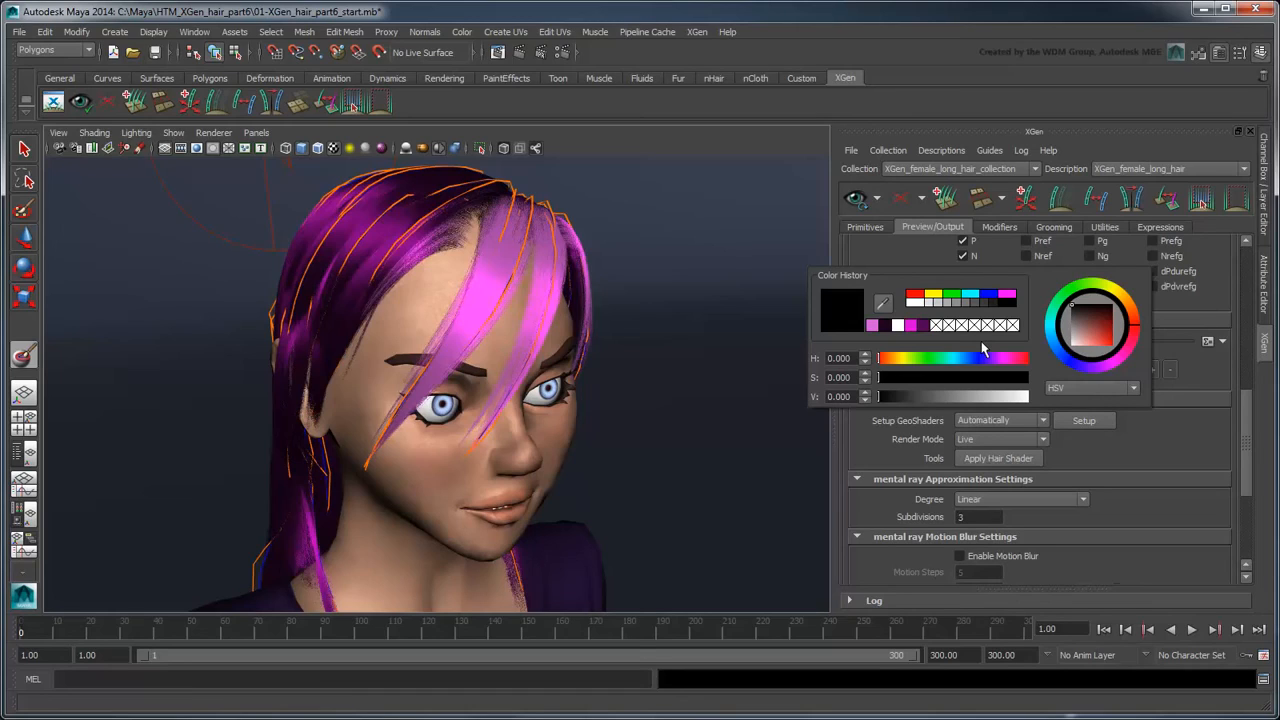
pyautogui.click(913, 295)
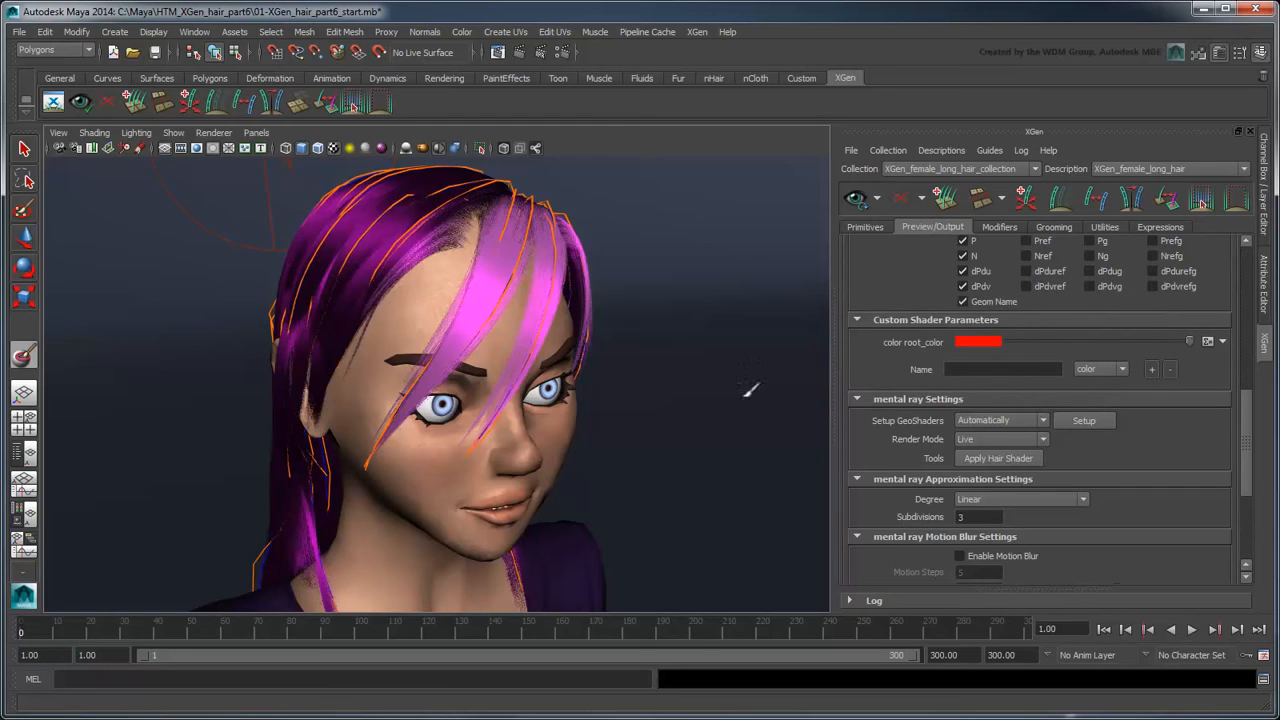
pyautogui.click(518, 55)
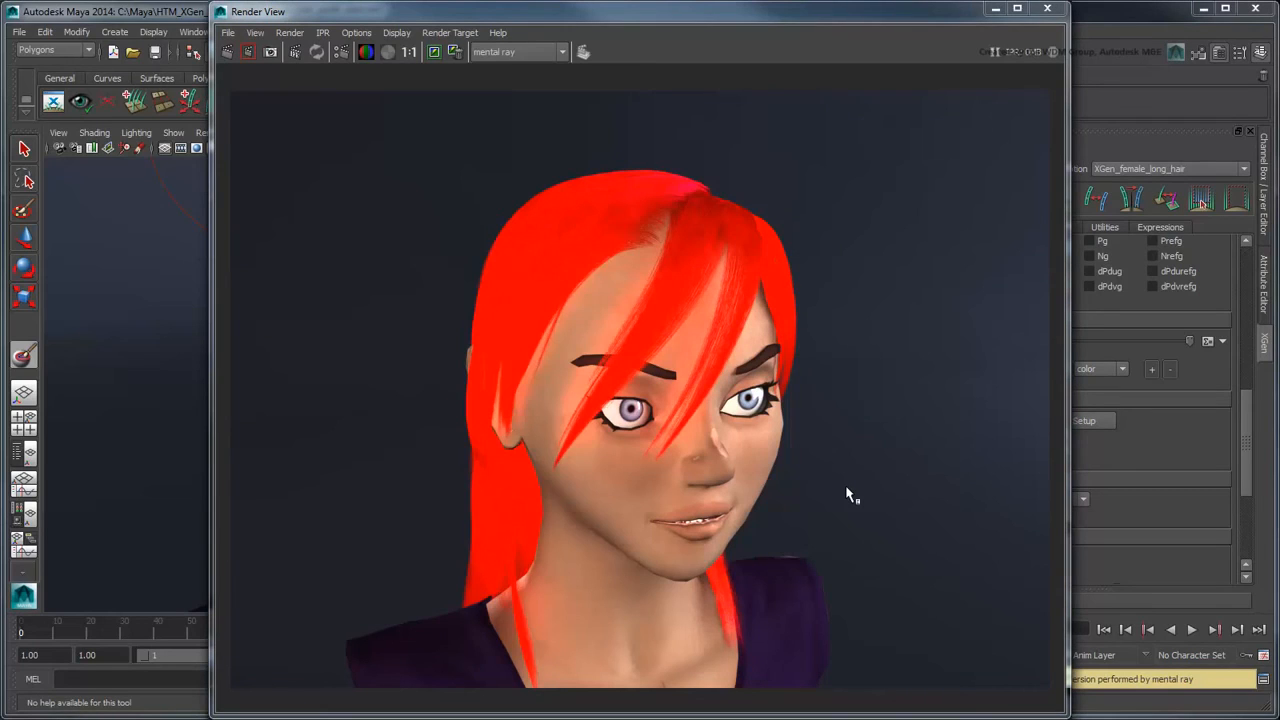
pyautogui.click(1047, 10)
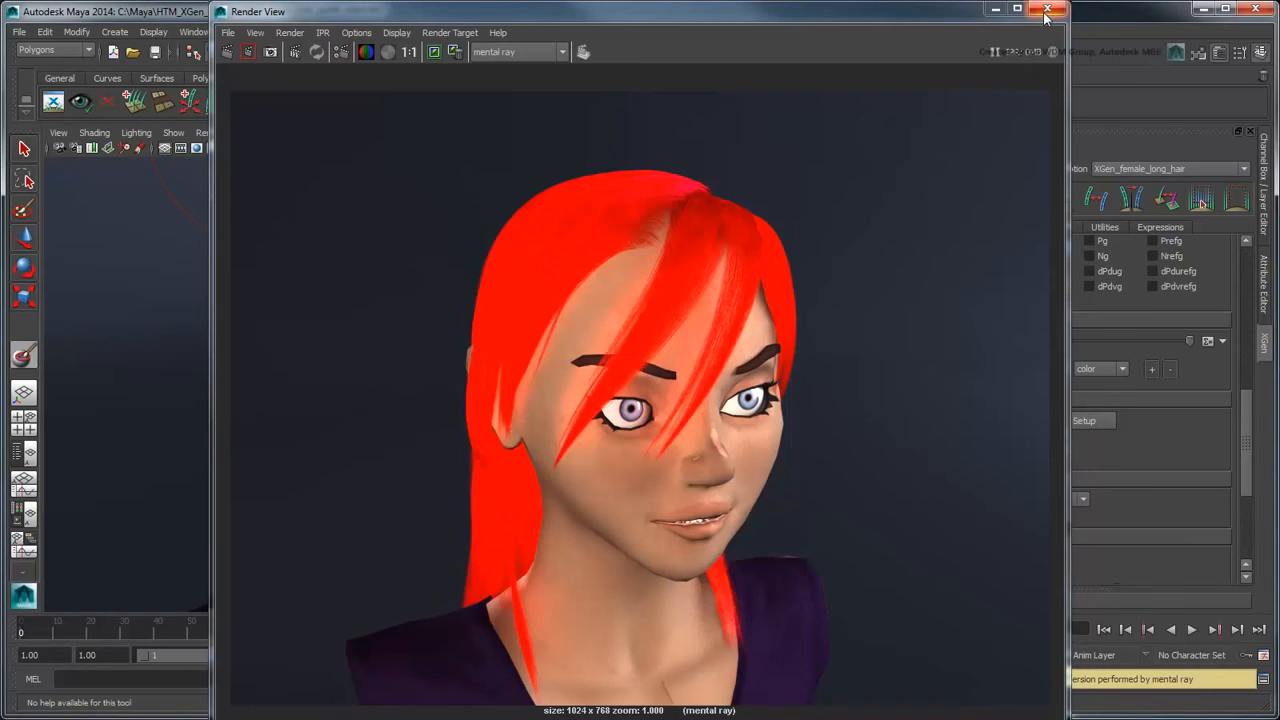
# Step: Check the hair shader's specular attributes and copy the Primitive Color map path ${DESC}/paintmaps/XGen_female_highlights from the XGen preview settings
pyautogui.click(1263, 288)
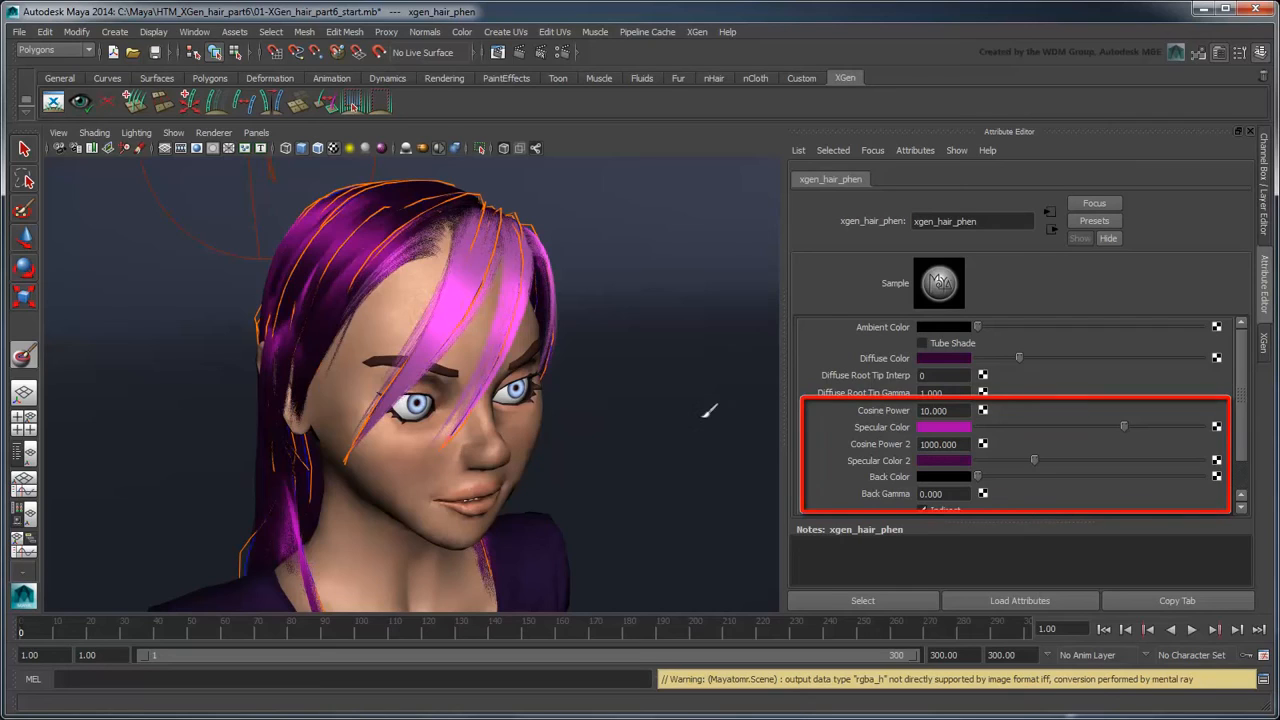
pyautogui.click(1263, 343)
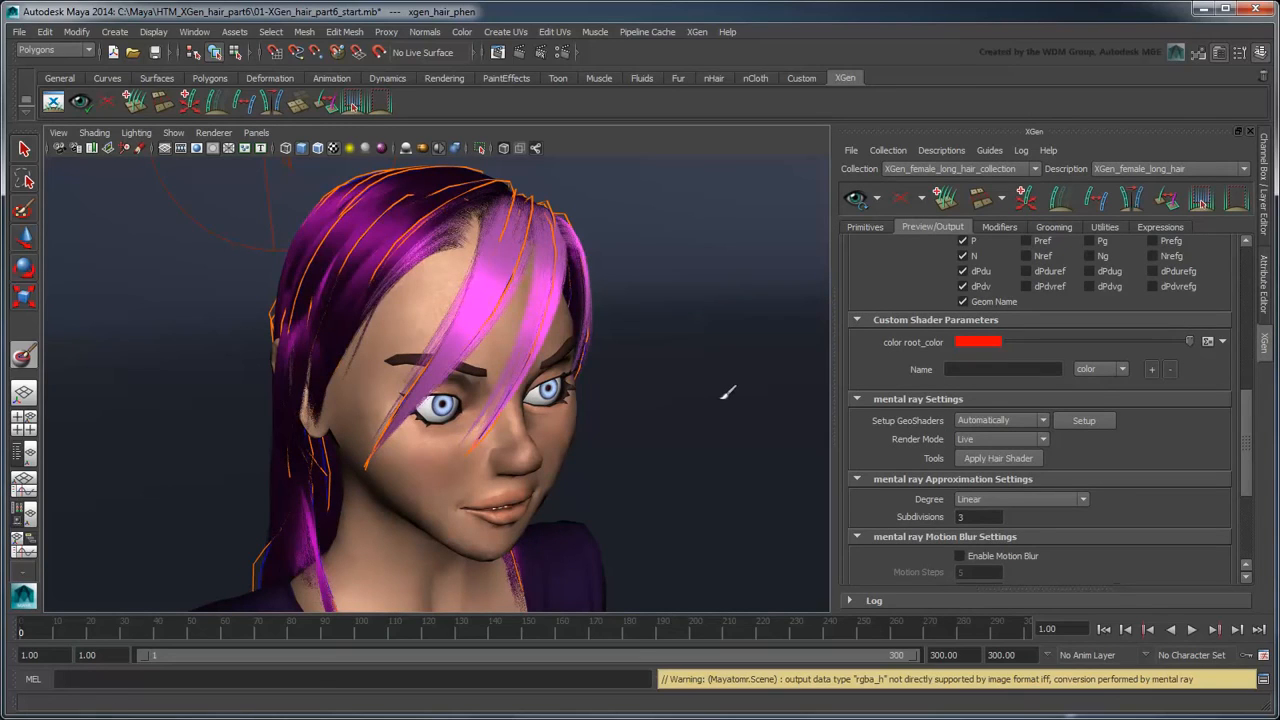
pyautogui.click(1248, 352)
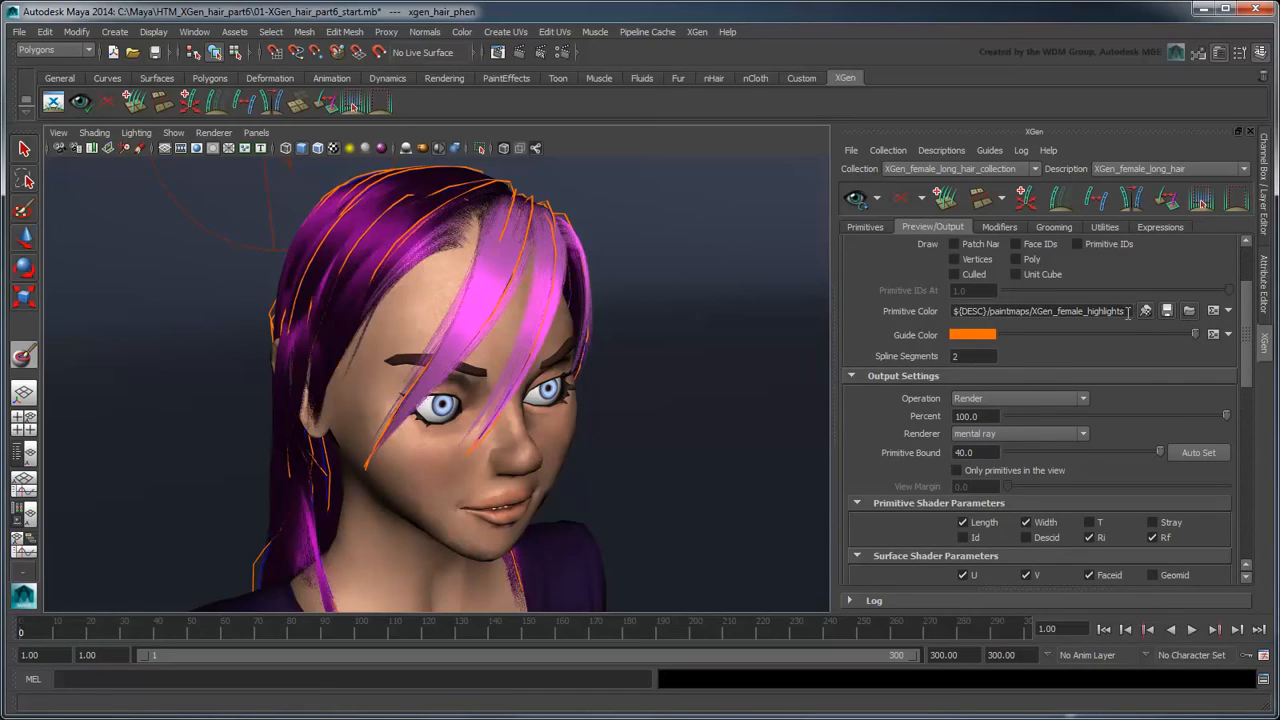
pyautogui.moveTo(1128, 311); pyautogui.dragTo(952, 311)
pyautogui.hotkey('ctrl', 'c')
pyautogui.moveTo(1246, 352); pyautogui.dragTo(1240, 440)
# Step: Replace the root_color parameter's expression with the global UI sample map_ptex
pyautogui.click(1210, 341)
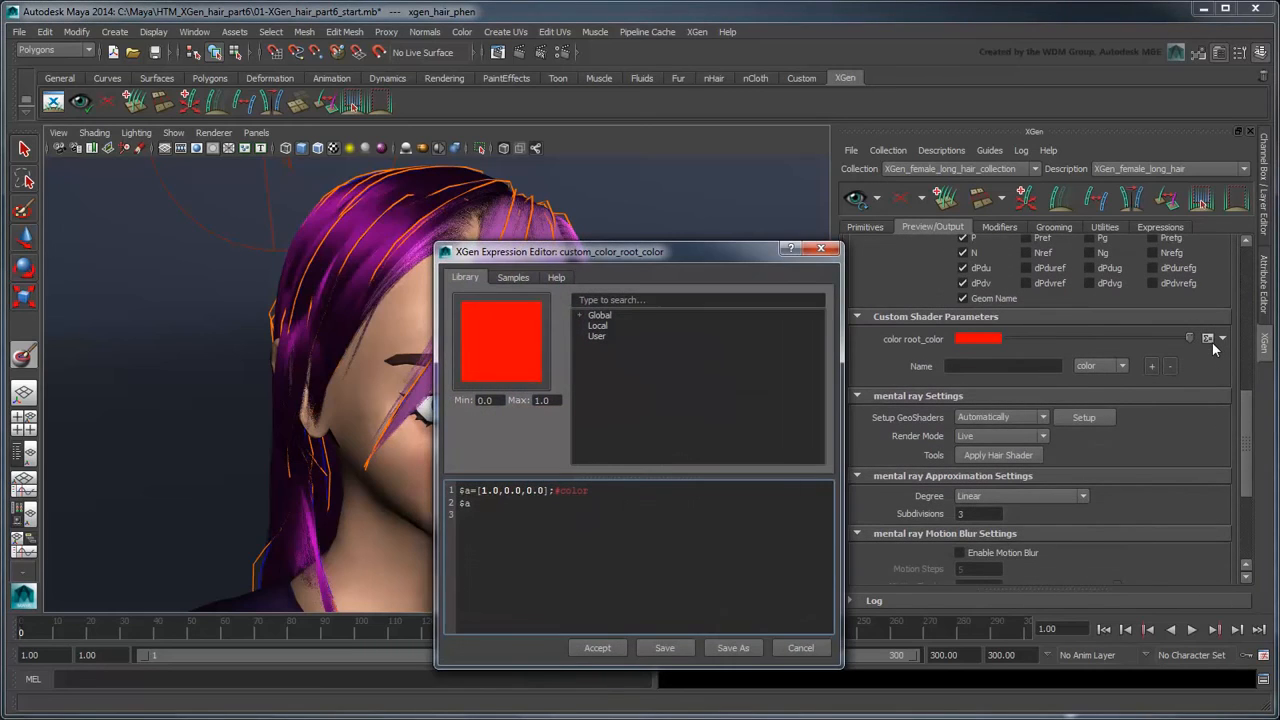
pyautogui.click(518, 279)
pyautogui.click(579, 316)
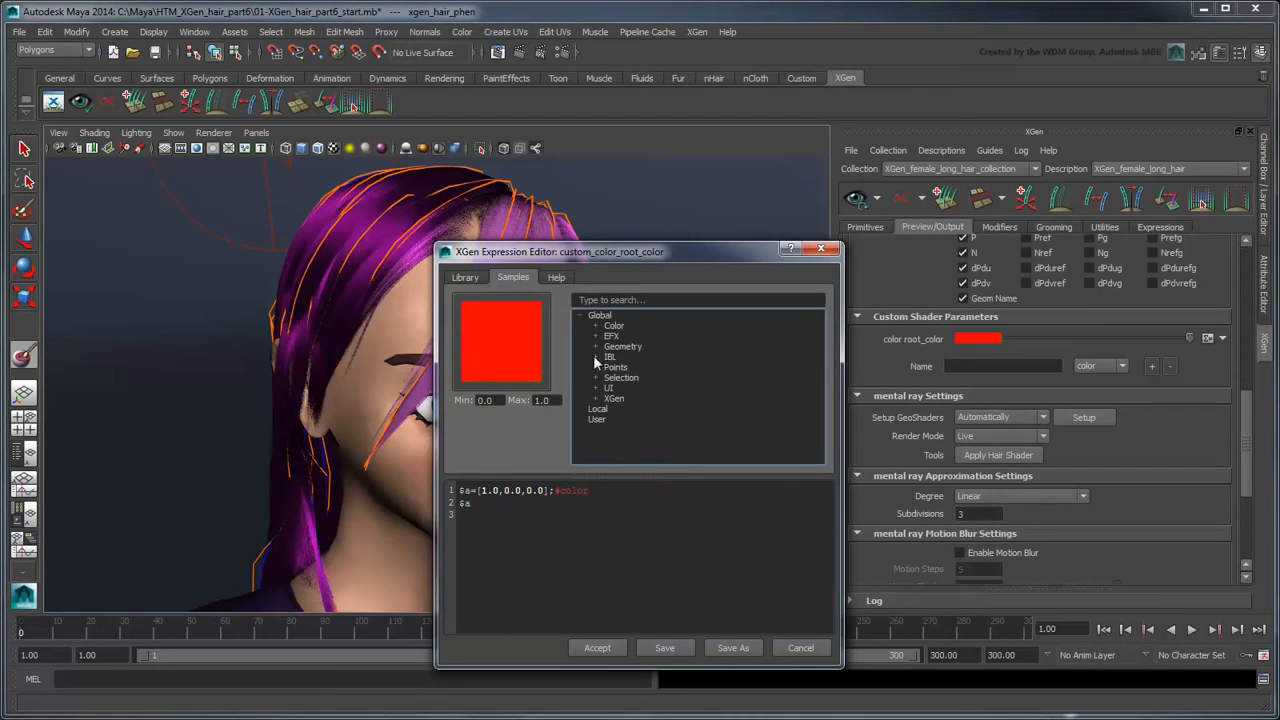
pyautogui.click(596, 388)
pyautogui.moveTo(821, 372); pyautogui.dragTo(822, 414)
pyautogui.click(657, 398)
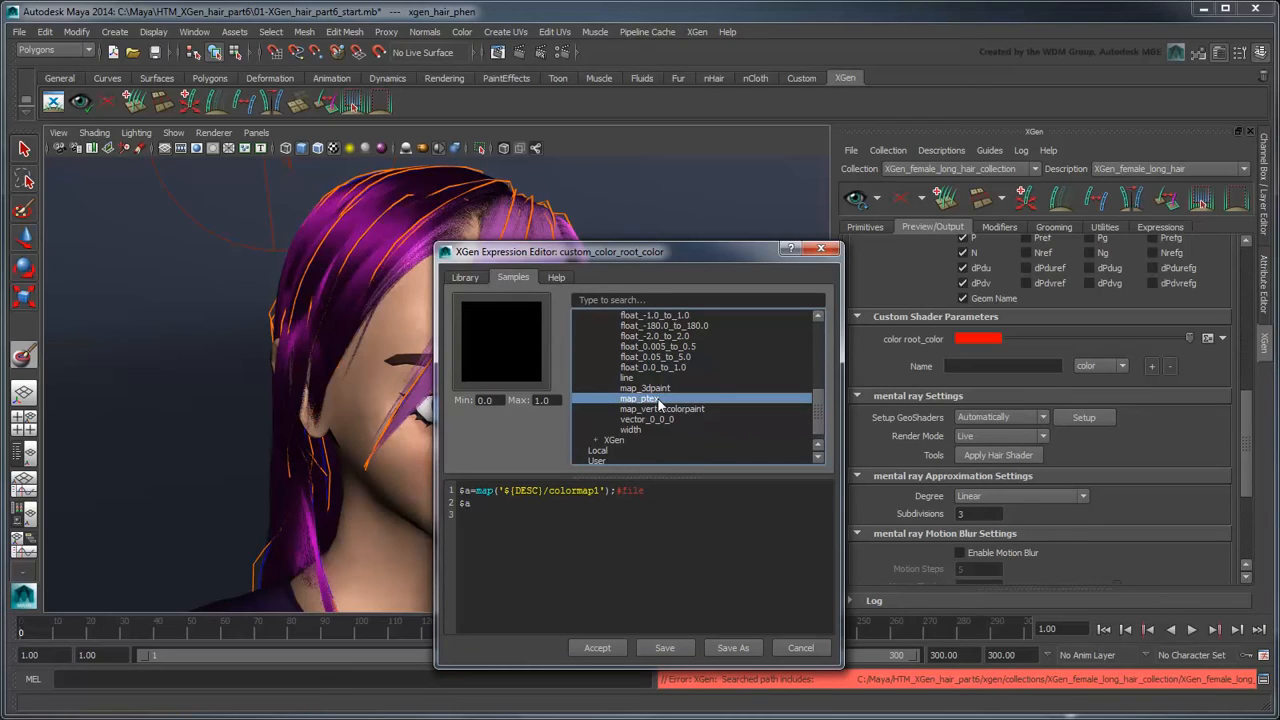
# Step: Point the root_color map to ${DESC}/paintmaps/XGen_female_highlights, accept the expression, and render the head, closing the render when done
pyautogui.moveTo(503, 491); pyautogui.dragTo(601, 492)
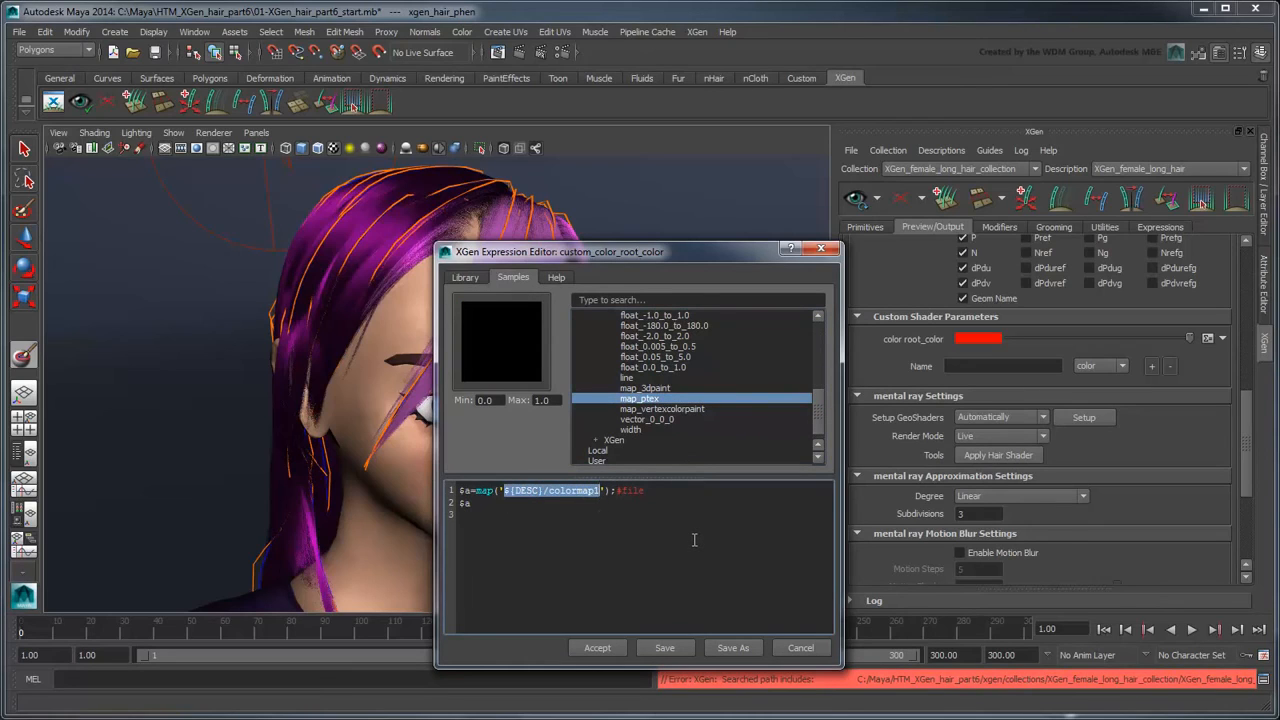
pyautogui.hotkey('ctrl', 'v')
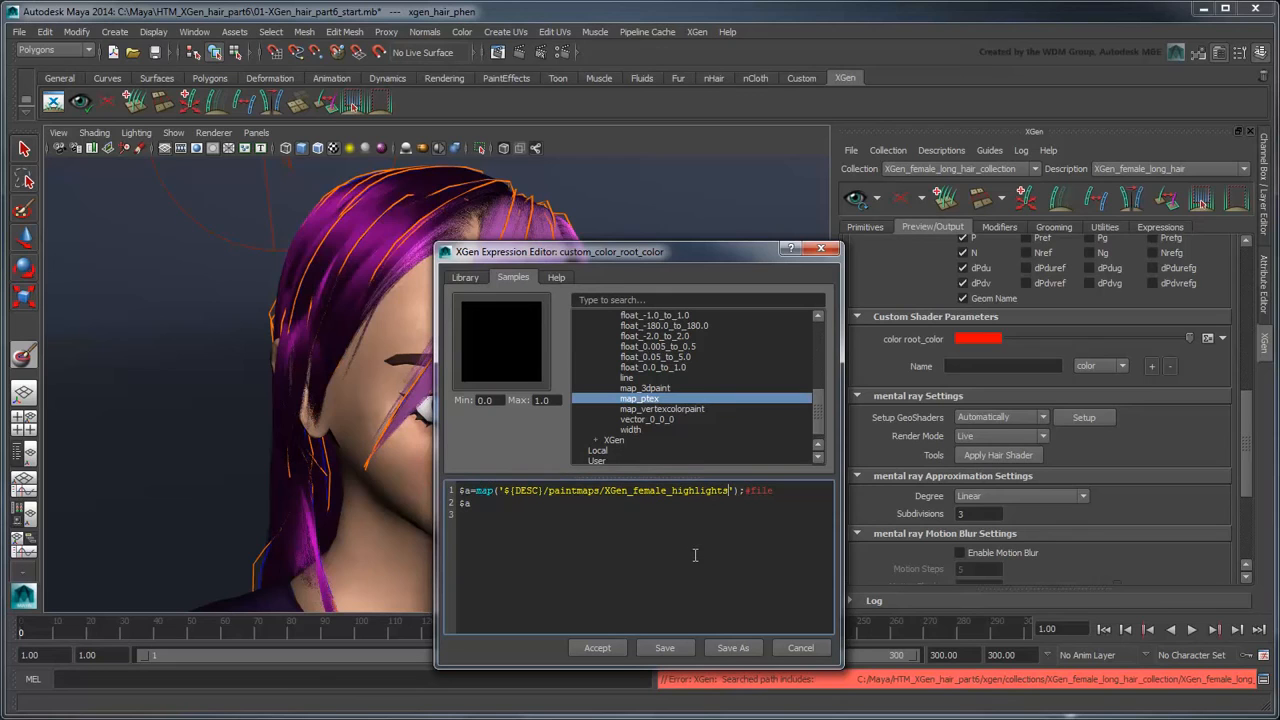
pyautogui.click(611, 649)
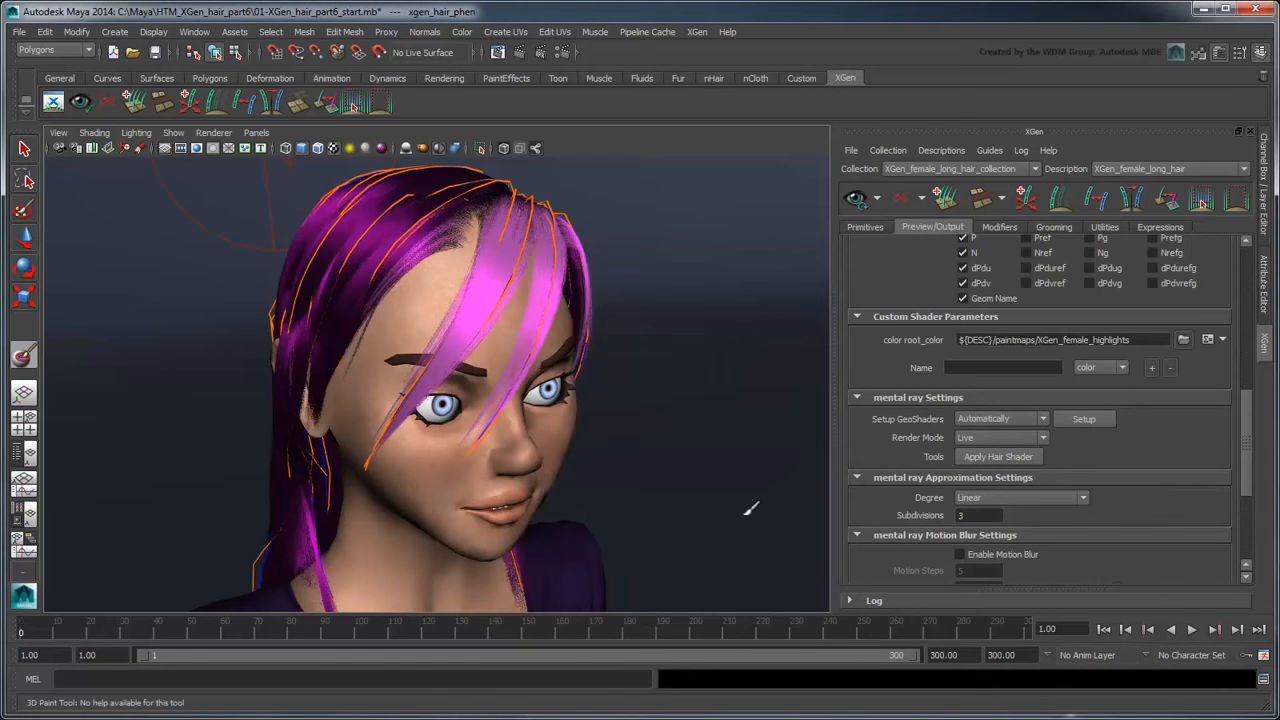
pyautogui.click(519, 52)
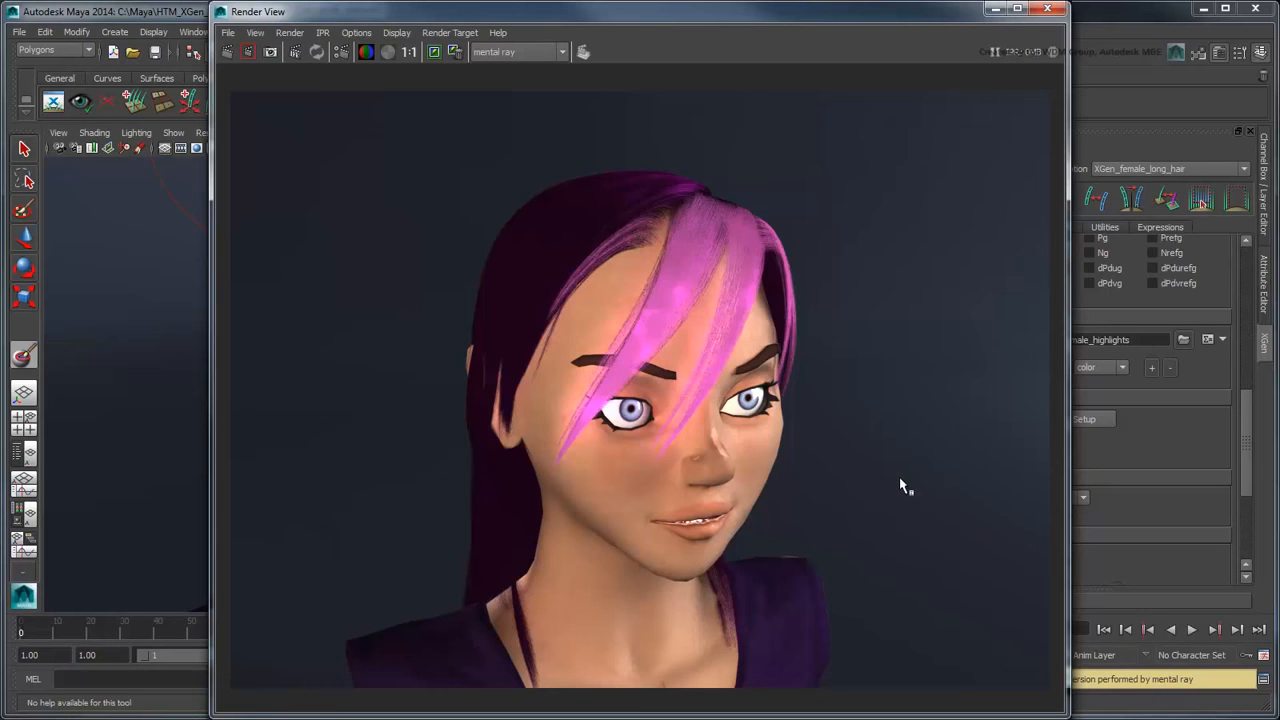
pyautogui.click(1047, 9)
# Step: Add a custom shader parameter named tip_color of type color to the hair description
pyautogui.click(965, 368)
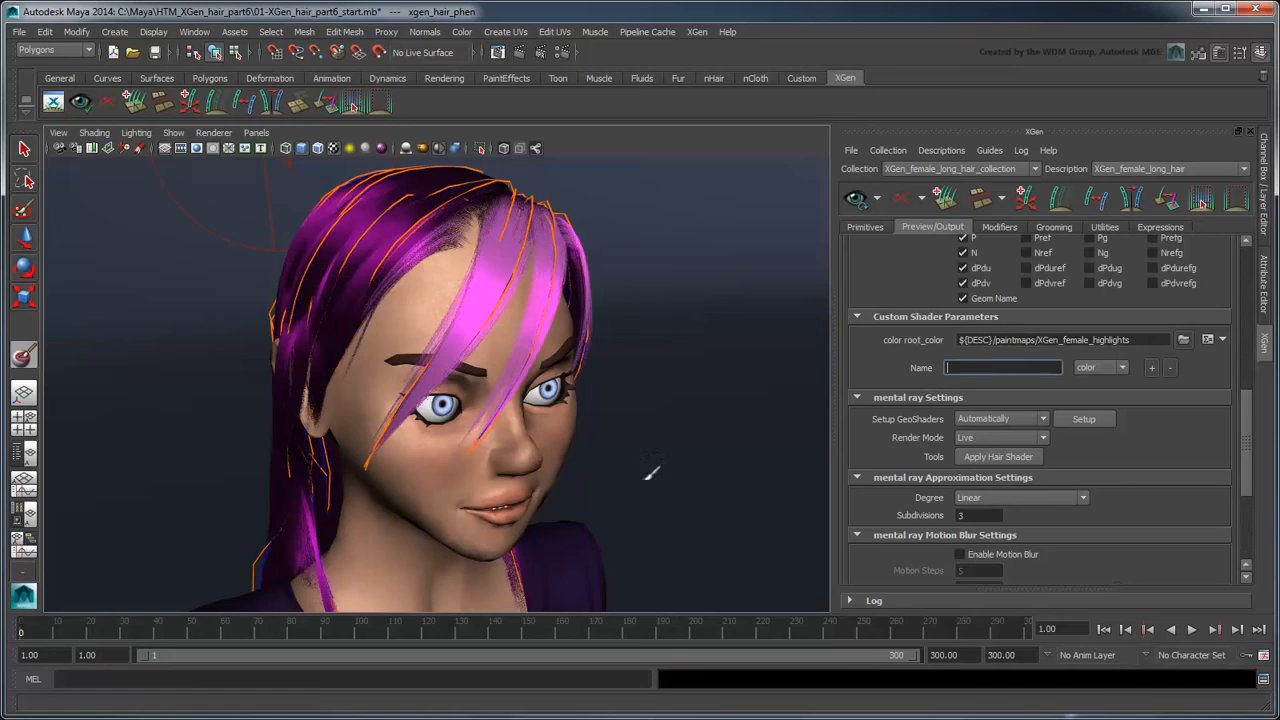
pyautogui.write('tip_color')
pyautogui.click(1150, 368)
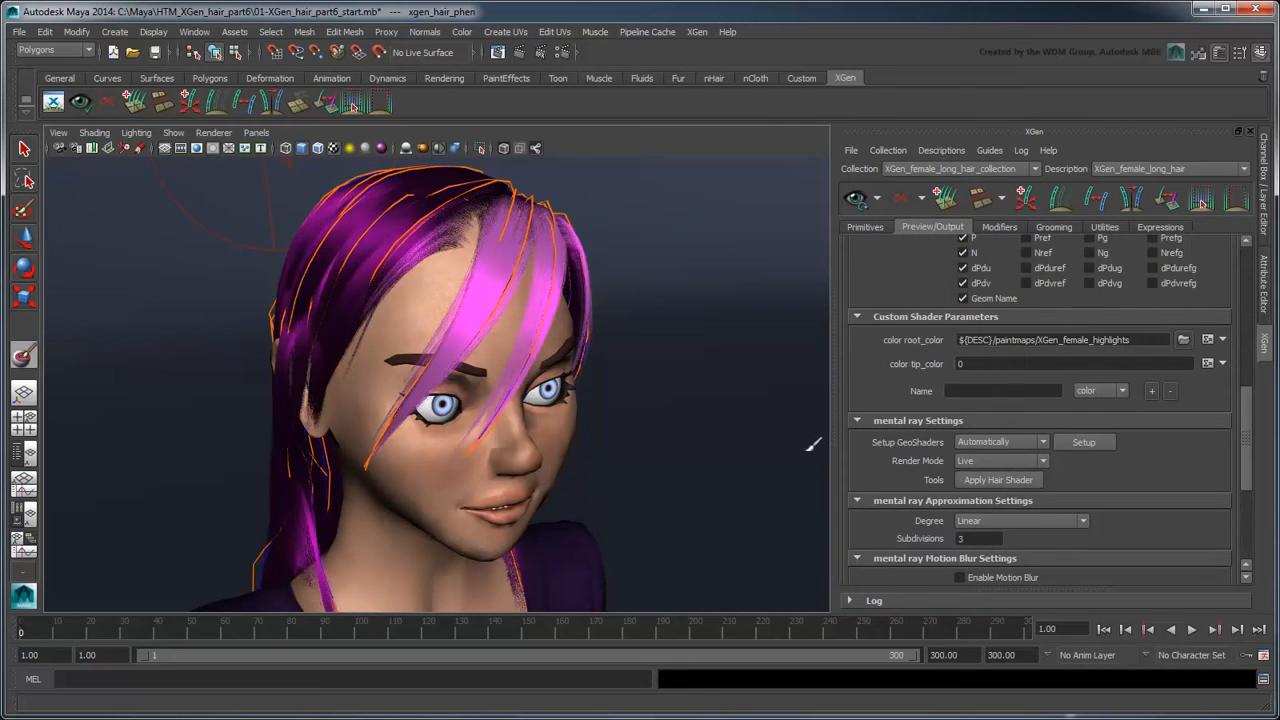
# Step: Review the mental ray quality and indirect lighting render settings, then close them
pyautogui.click(562, 52)
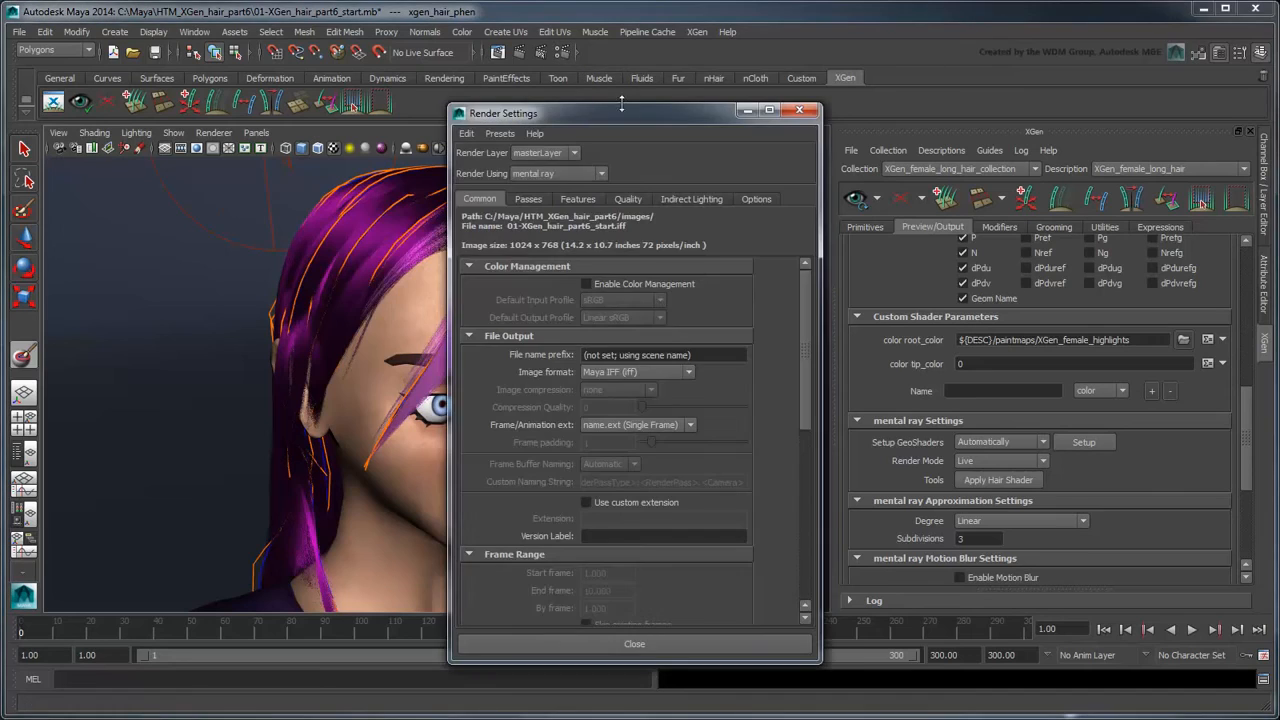
pyautogui.click(632, 199)
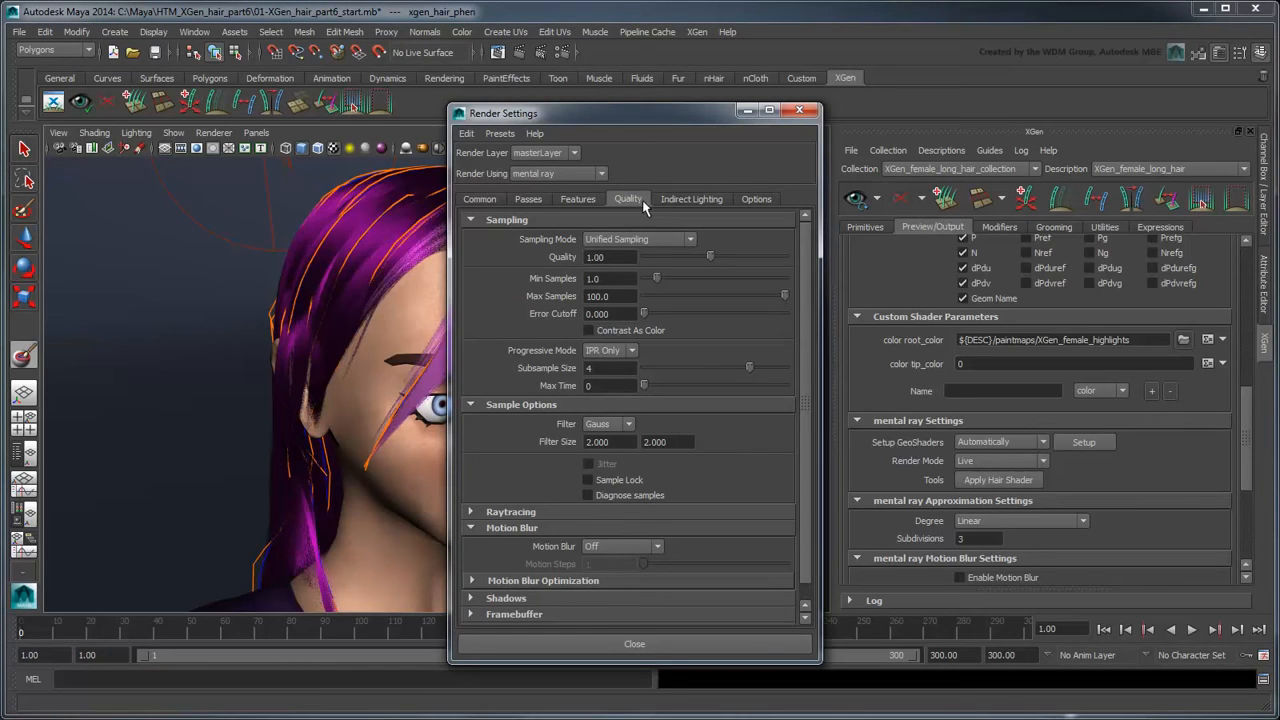
pyautogui.click(687, 199)
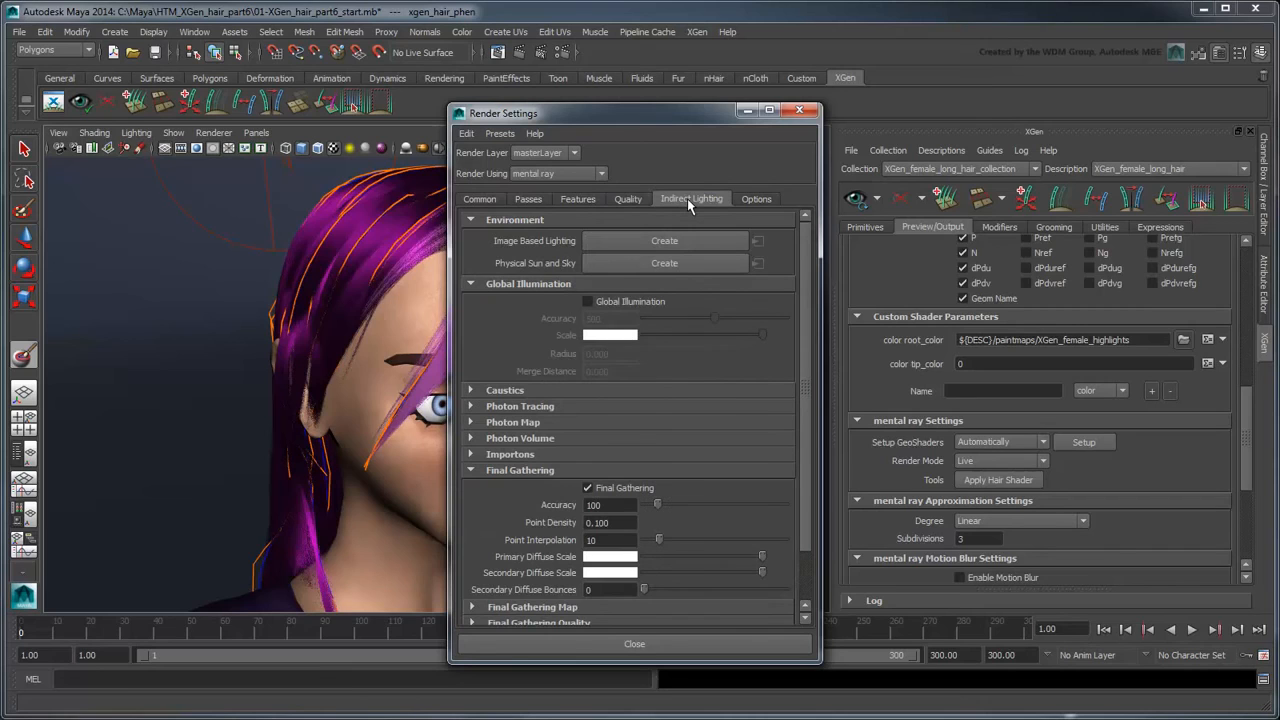
pyautogui.click(676, 643)
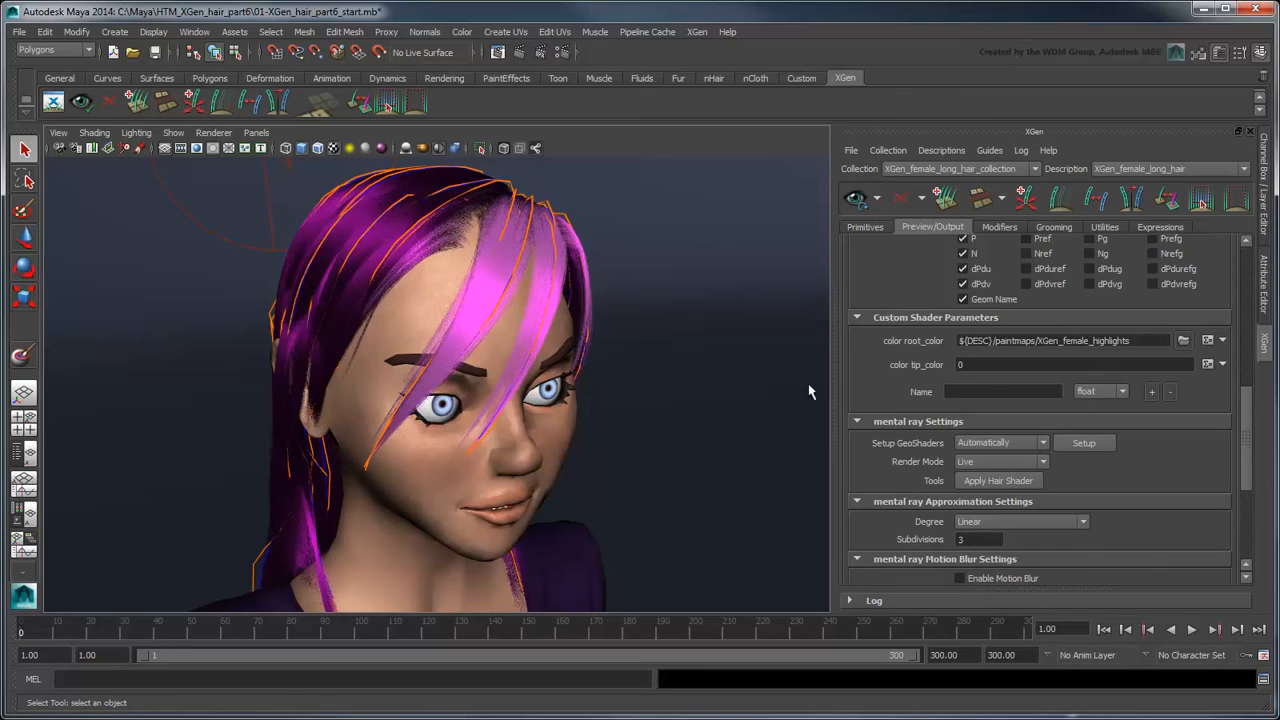
# Step: Add a Groom Bake modifier to the hair description and place it directly below AnimWires1
pyautogui.click(1016, 228)
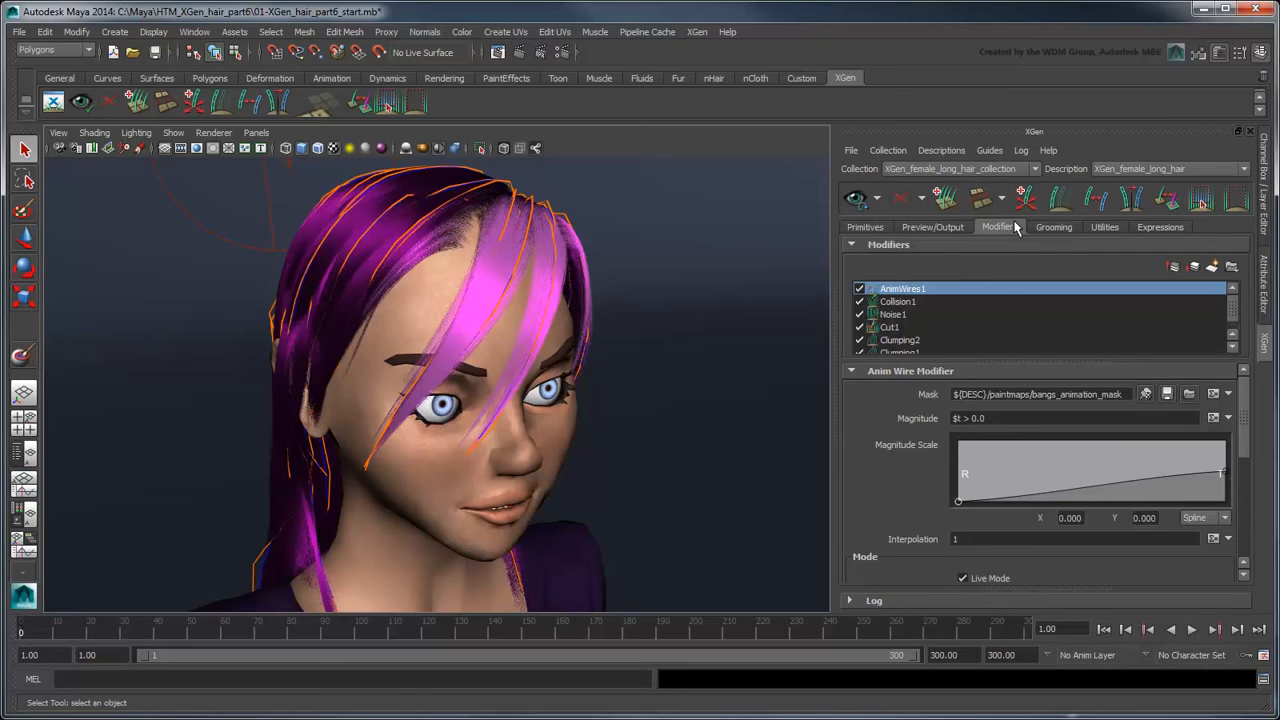
pyautogui.click(1213, 267)
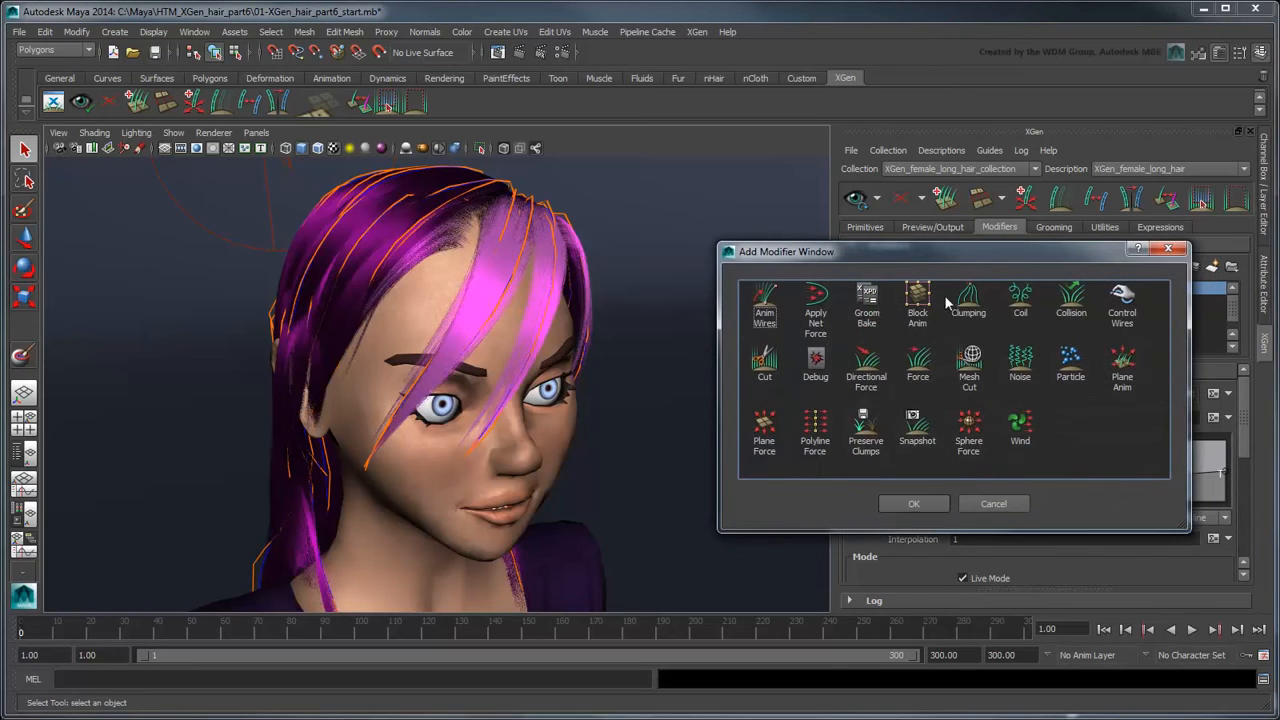
pyautogui.click(874, 312)
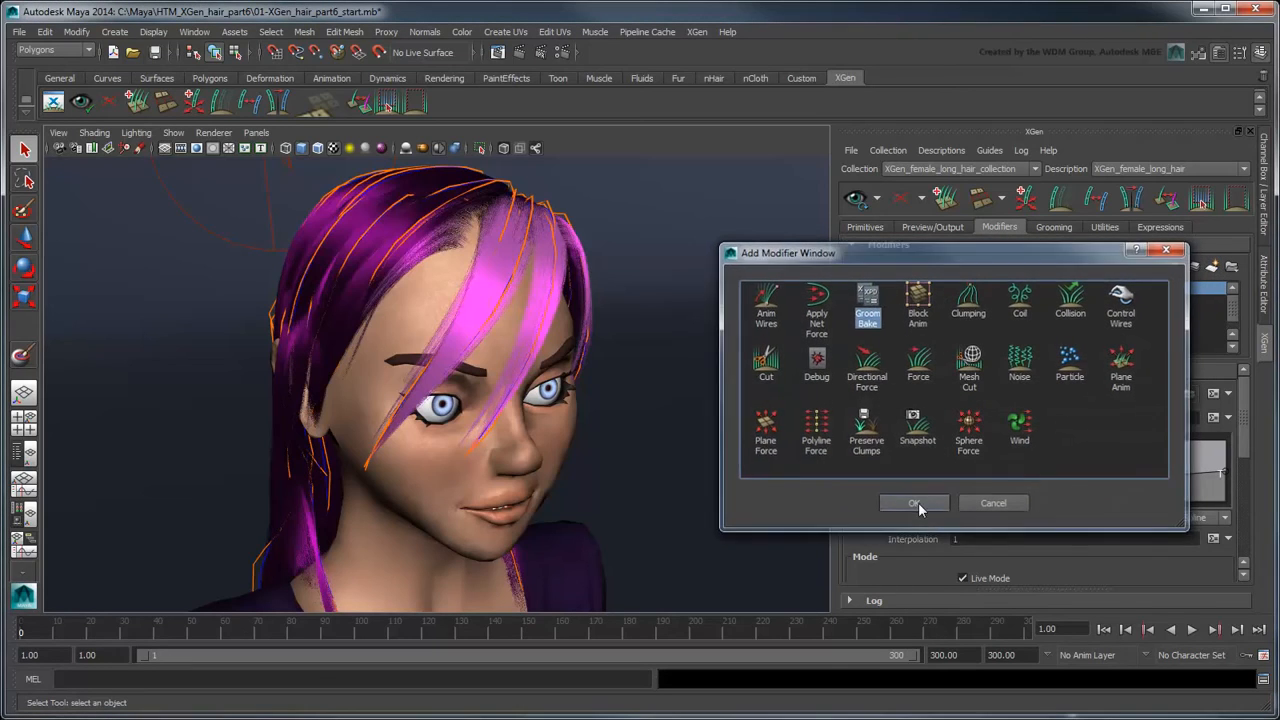
pyautogui.click(916, 503)
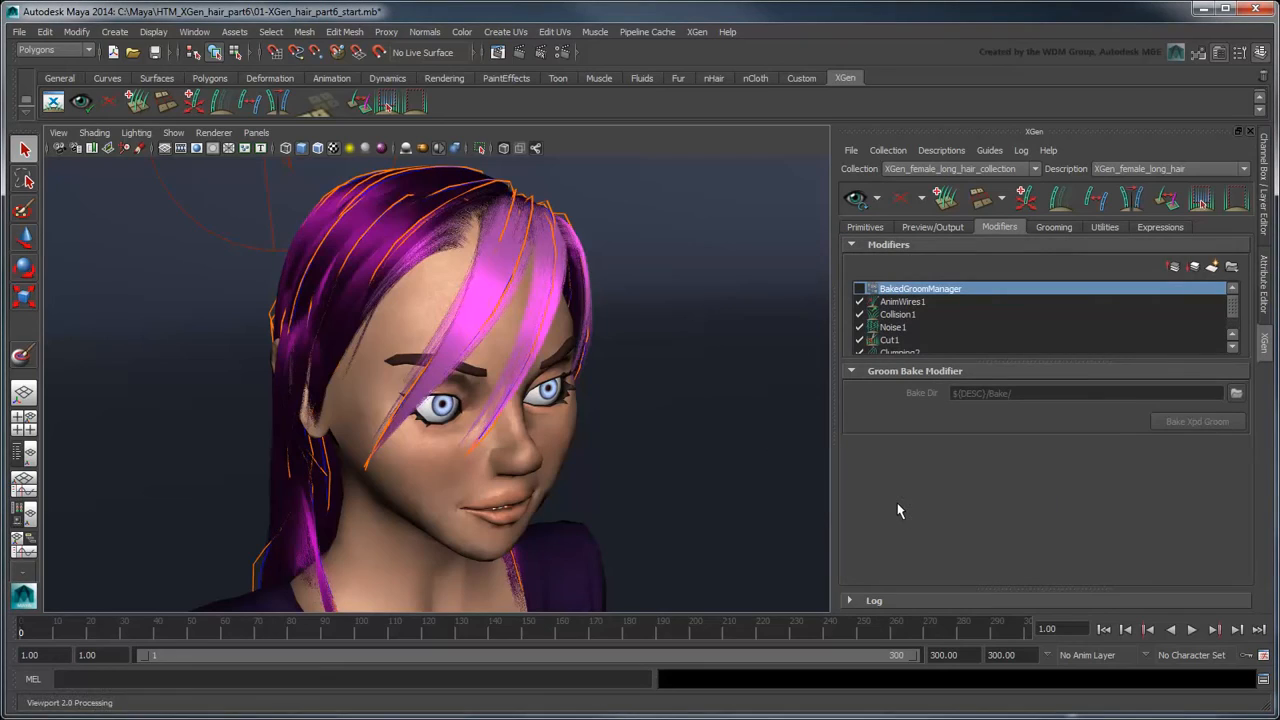
pyautogui.click(1195, 268)
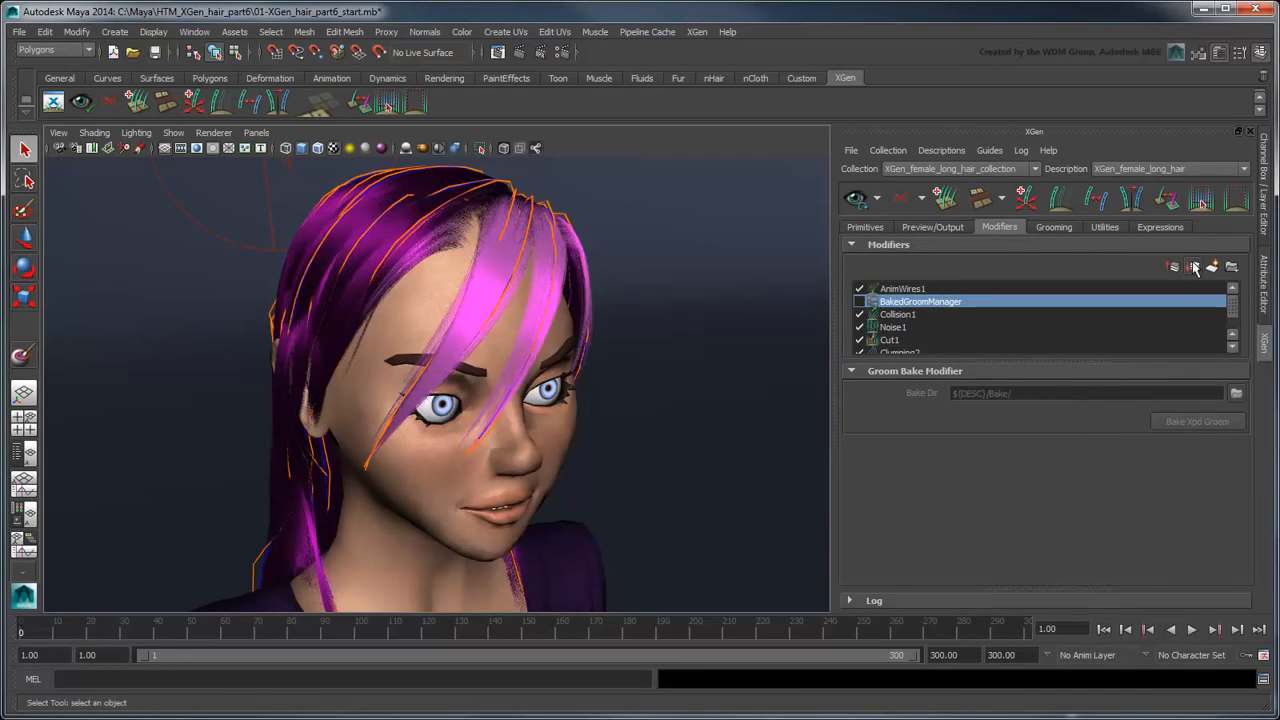
# Step: Enable the Groom Bake modifier, bake the XPD groom into ${DESC}/Bake/, and have primitives generated From XPD File
pyautogui.click(859, 302)
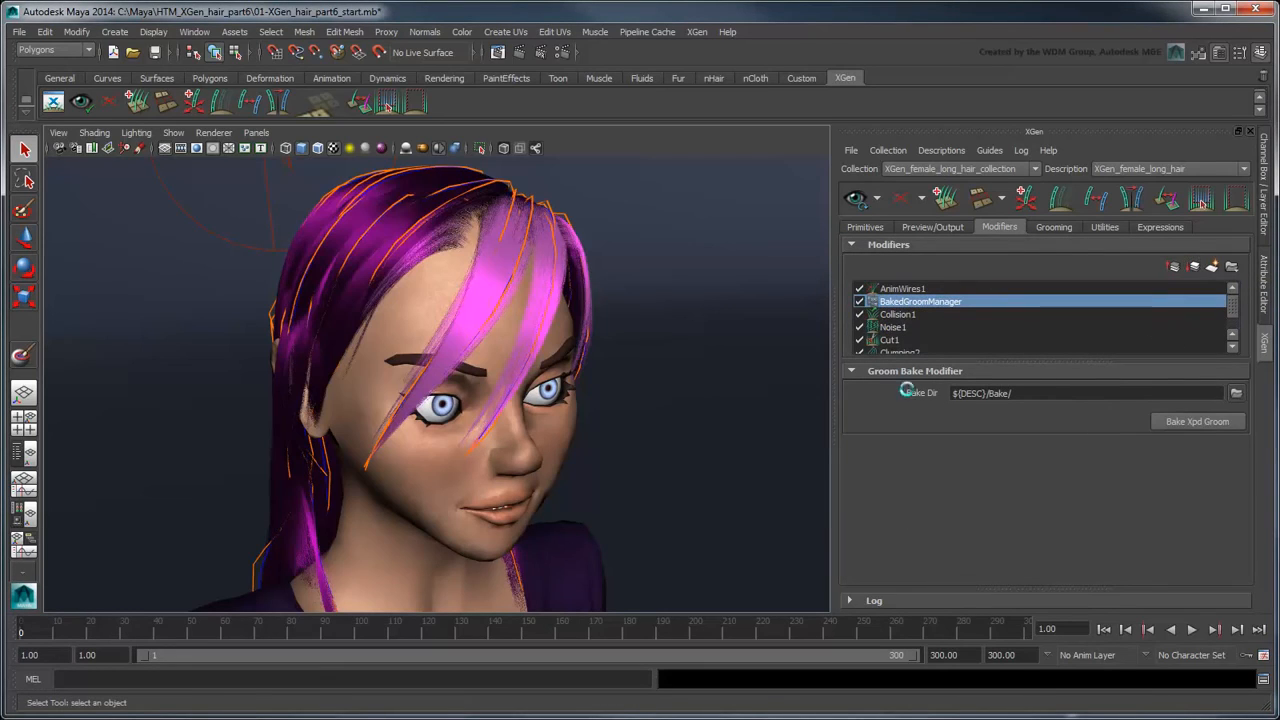
pyautogui.click(1168, 422)
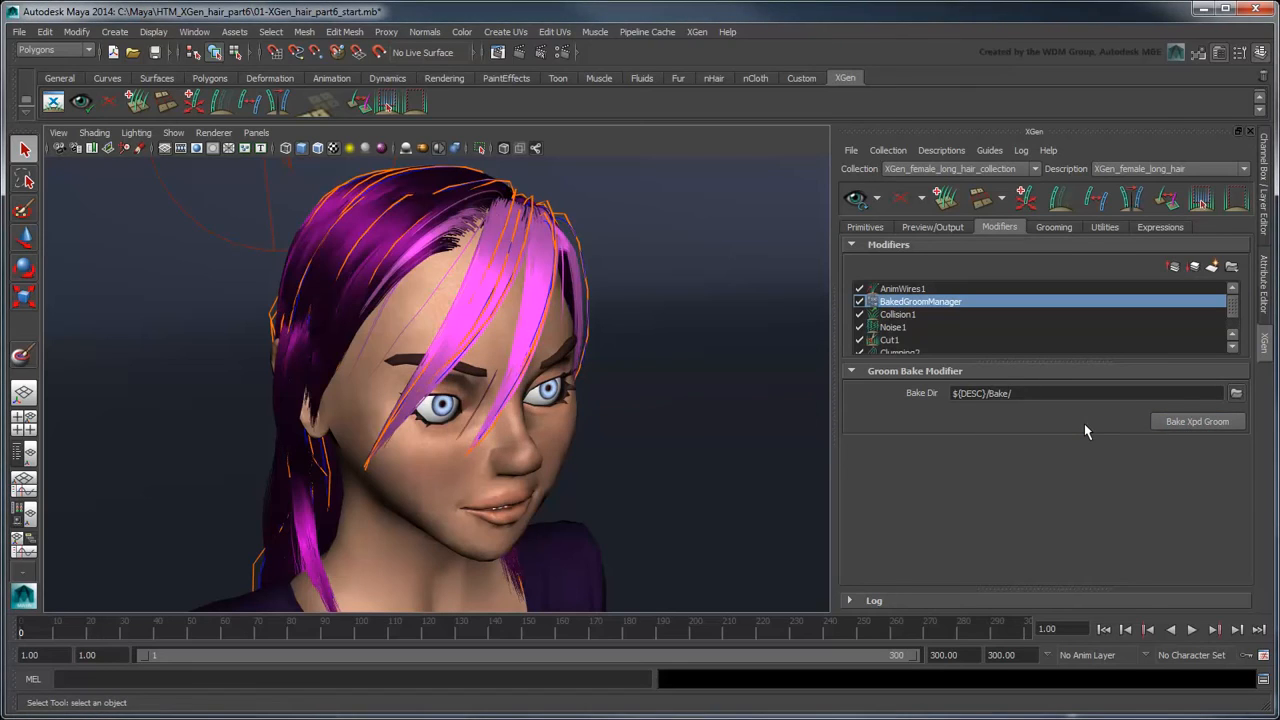
pyautogui.click(865, 227)
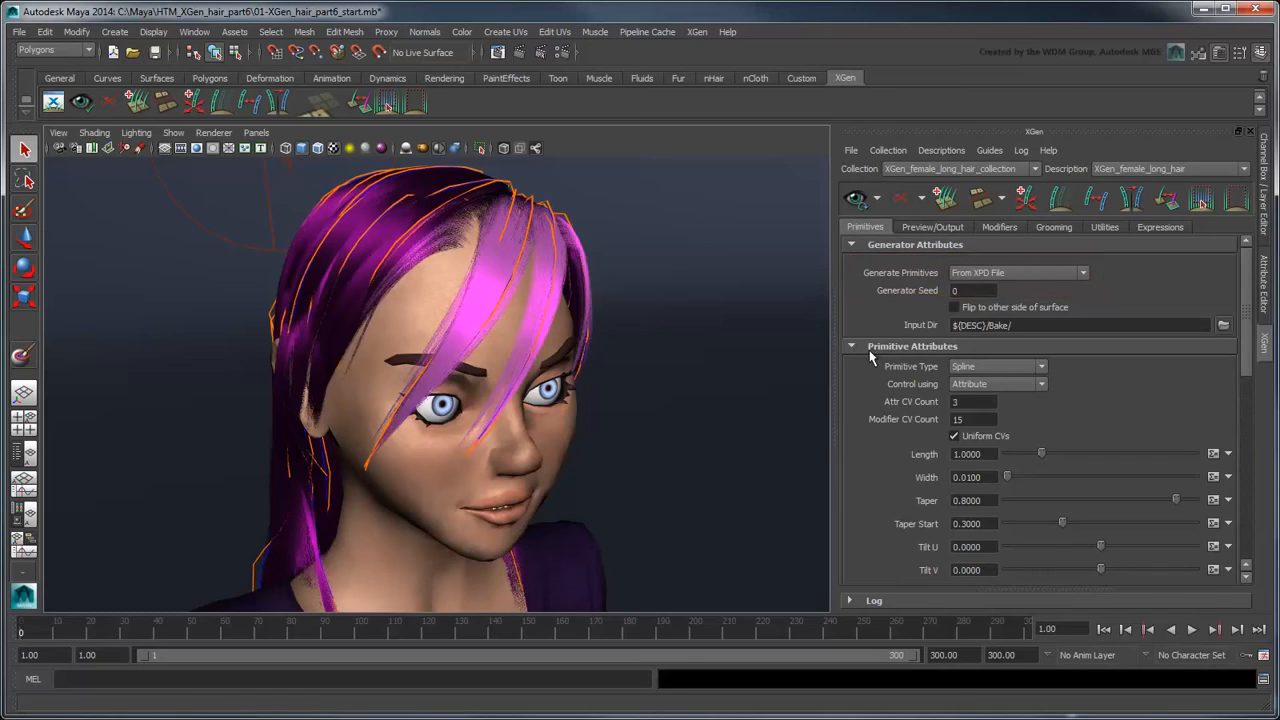
pyautogui.click(1082, 273)
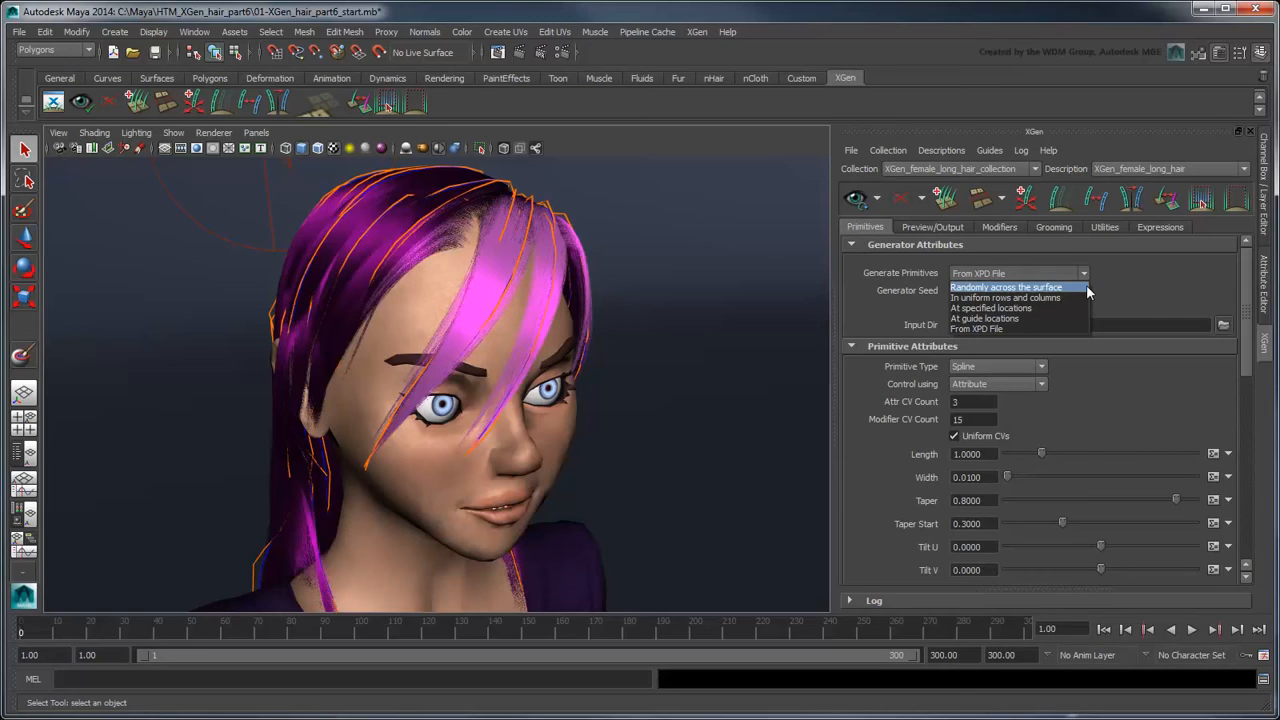
pyautogui.click(1055, 330)
# Step: Turn off Live Mode for the AnimWires1 modifier and load hair_animation_cache.abc from the cache/alembic folder as its wires file
pyautogui.click(995, 228)
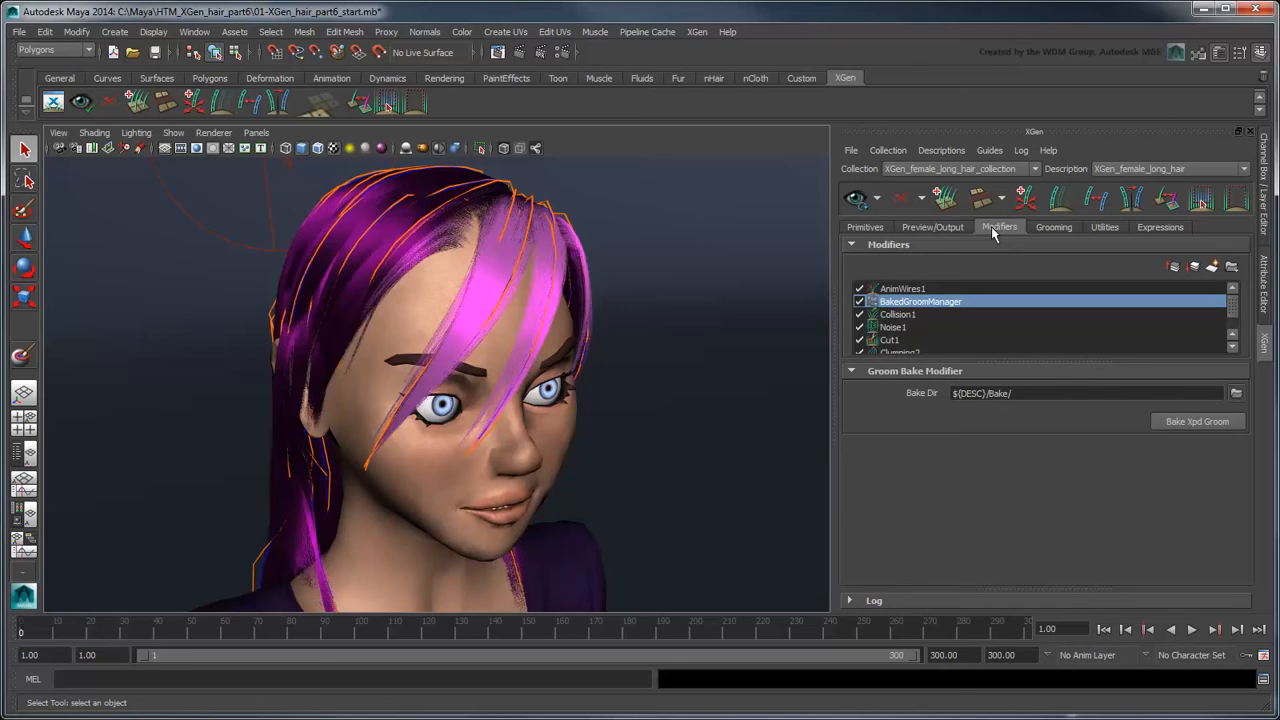
pyautogui.click(971, 289)
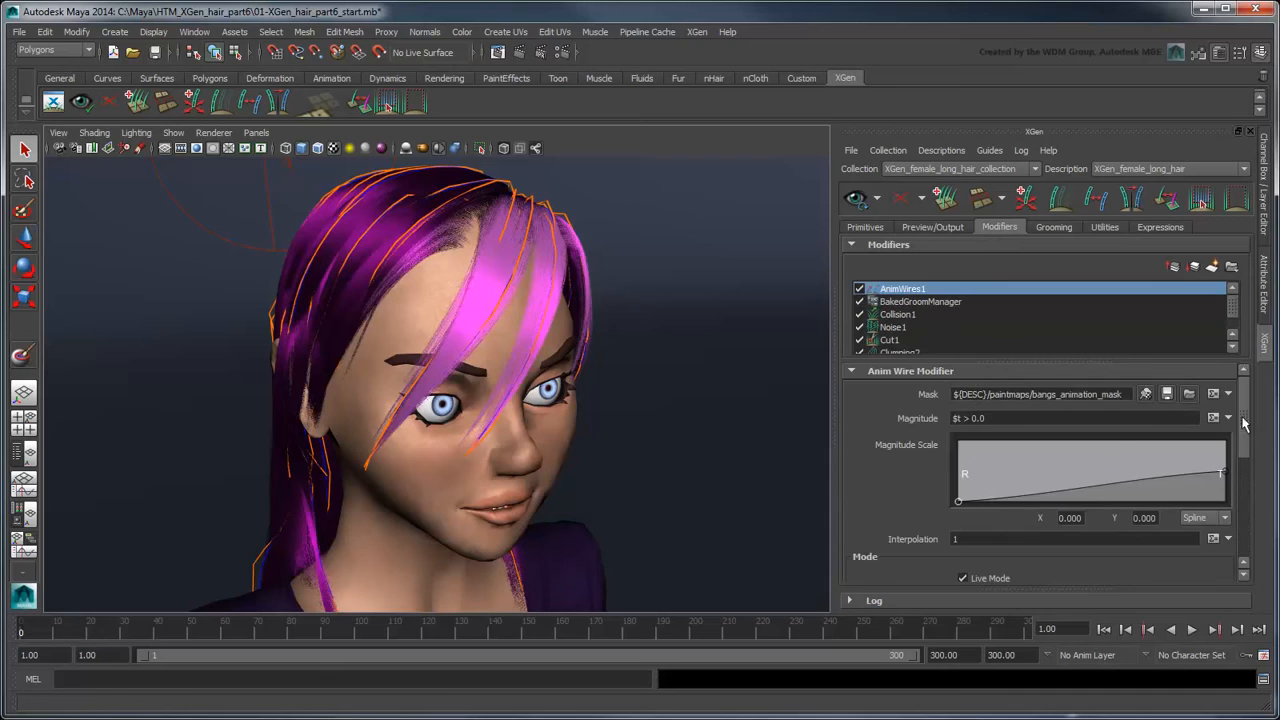
pyautogui.moveTo(1243, 425); pyautogui.dragTo(1240, 490)
pyautogui.click(964, 416)
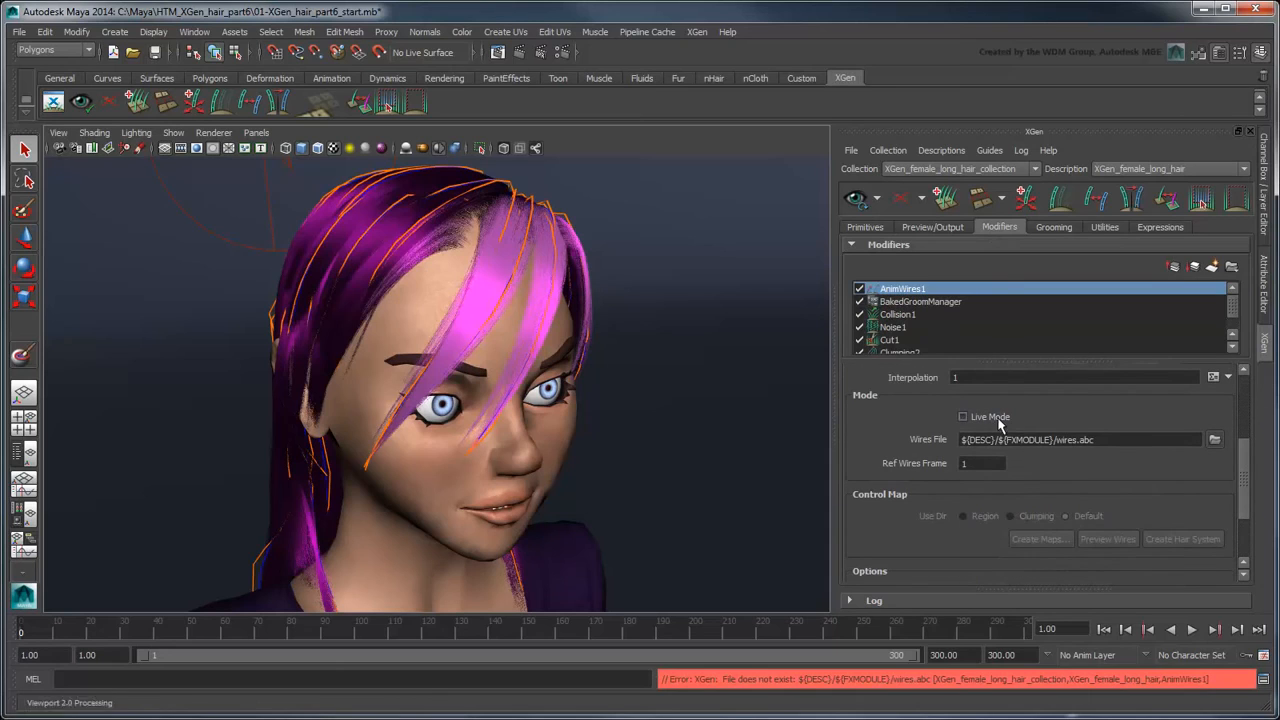
pyautogui.click(1214, 439)
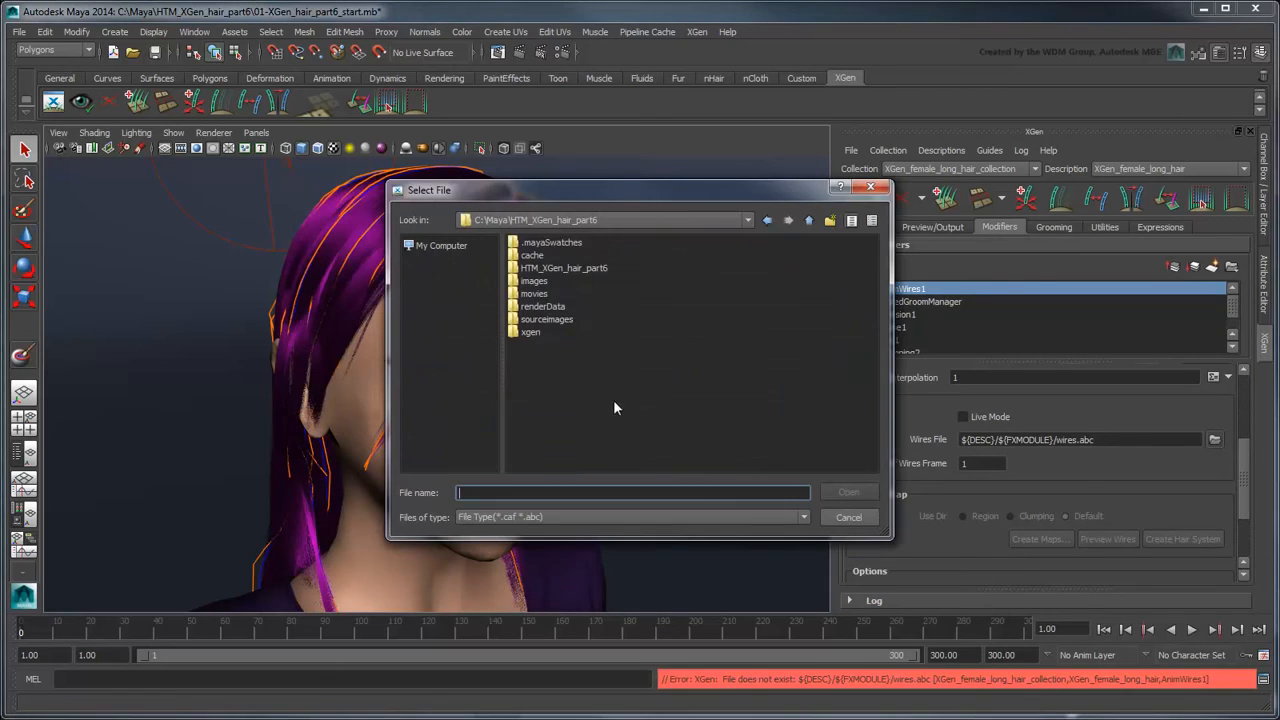
pyautogui.doubleClick(535, 256)
pyautogui.doubleClick(532, 243)
pyautogui.click(530, 243)
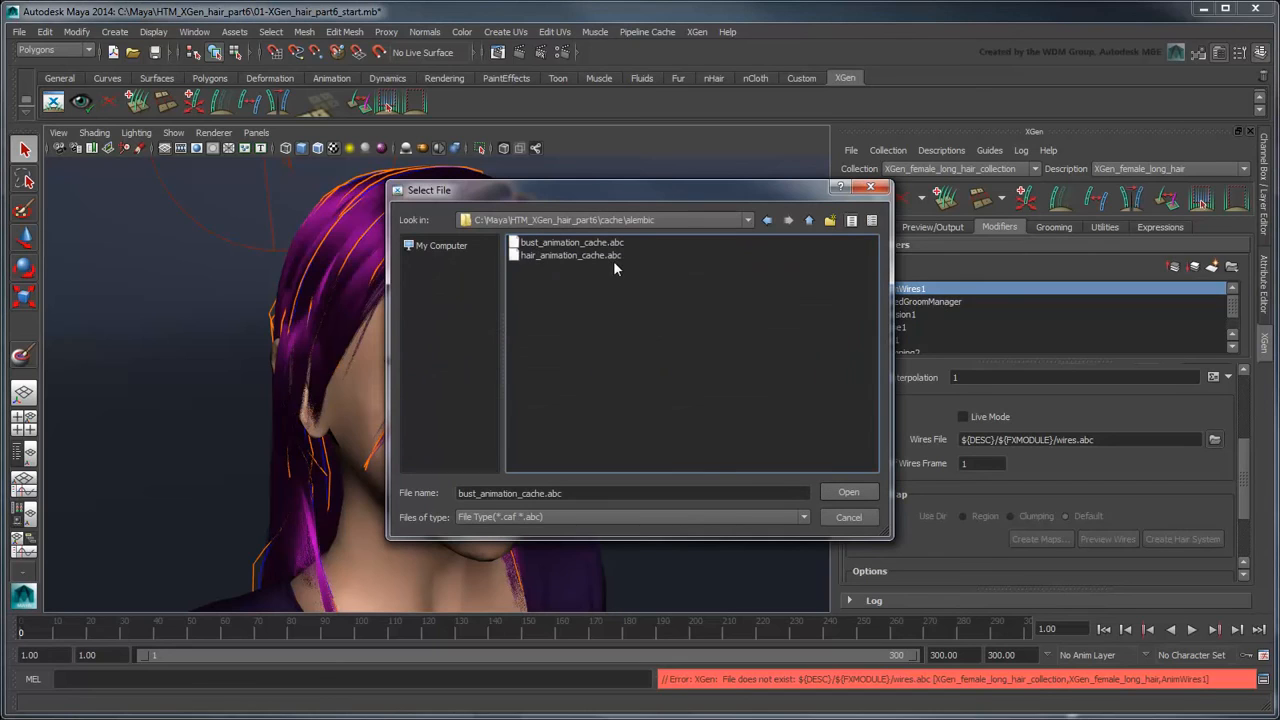
pyautogui.click(616, 258)
pyautogui.click(846, 492)
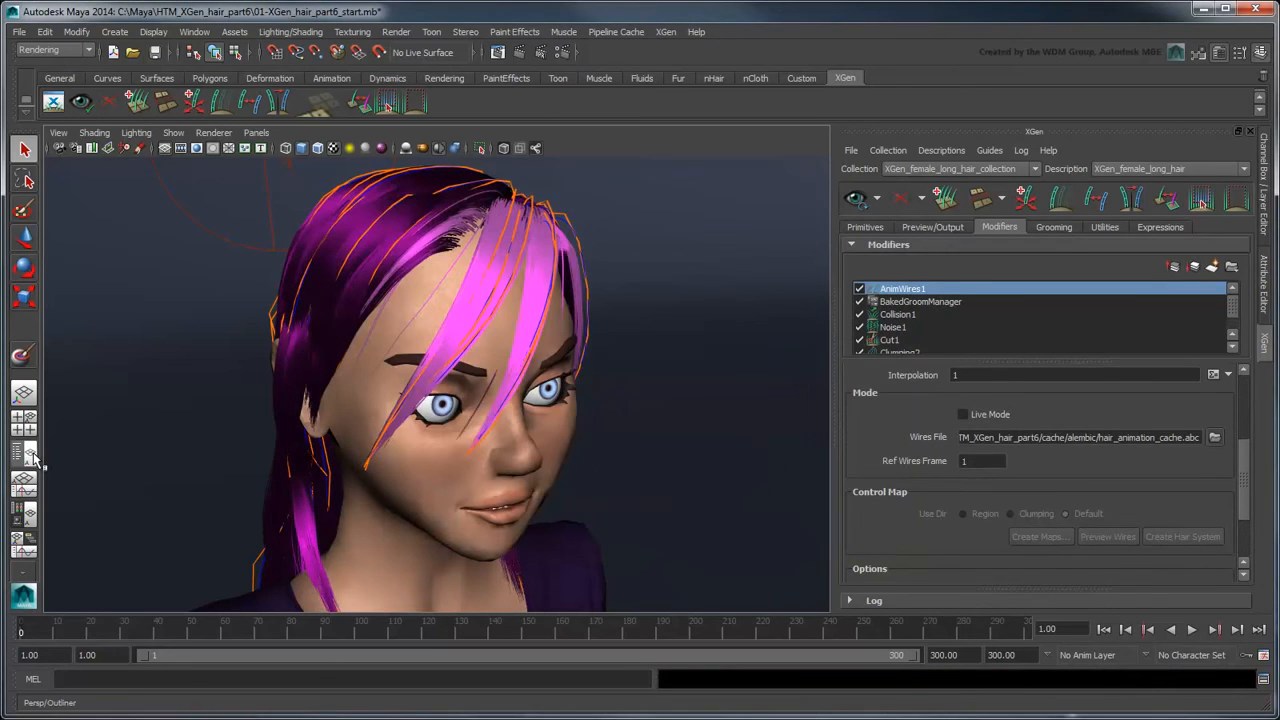
# Step: Disable the nucleus1 solver and return to the single perspective view with the XGen settings showing
pyautogui.click(25, 455)
pyautogui.click(108, 362)
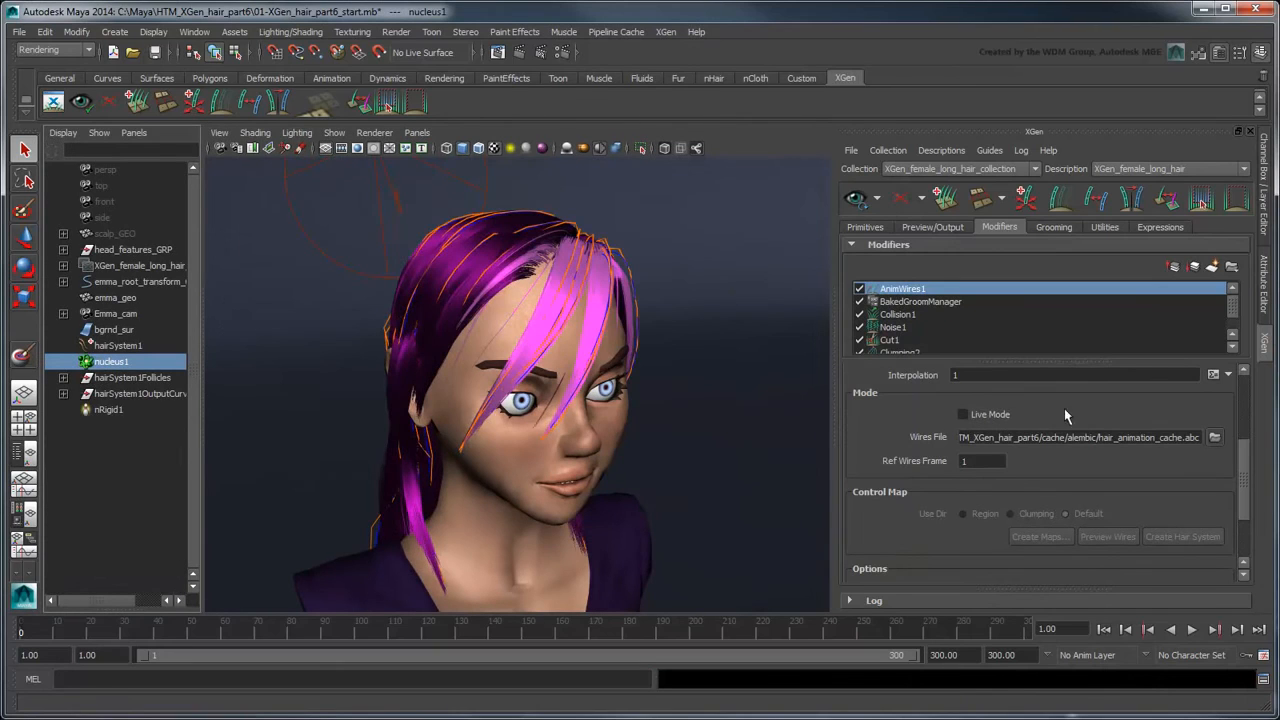
pyautogui.click(1265, 303)
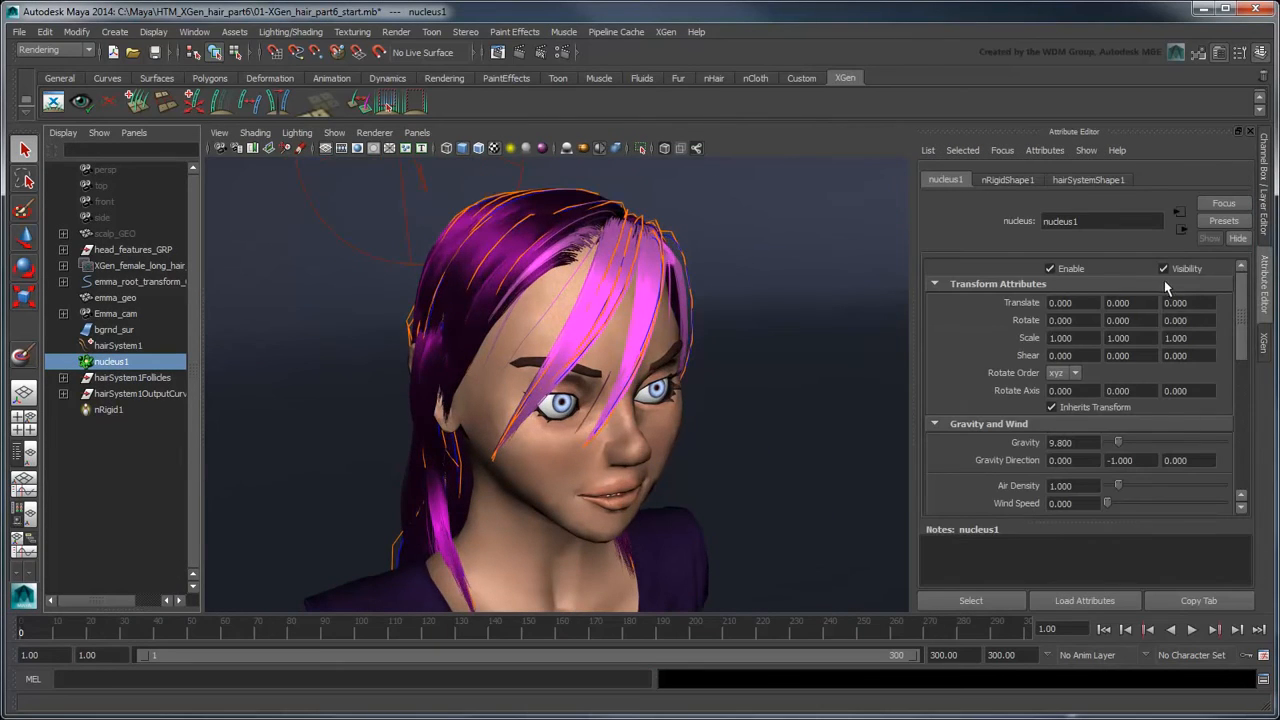
pyautogui.click(1072, 272)
pyautogui.click(1263, 343)
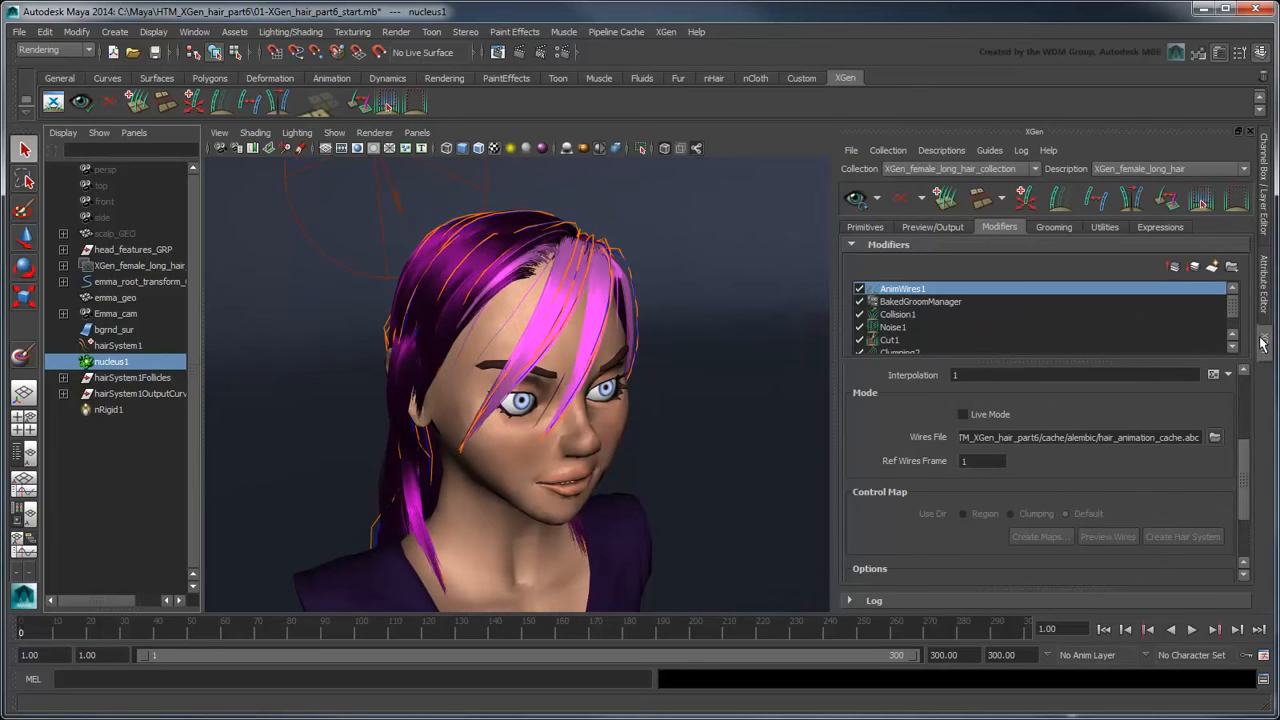
pyautogui.click(704, 436)
pyautogui.press('space')
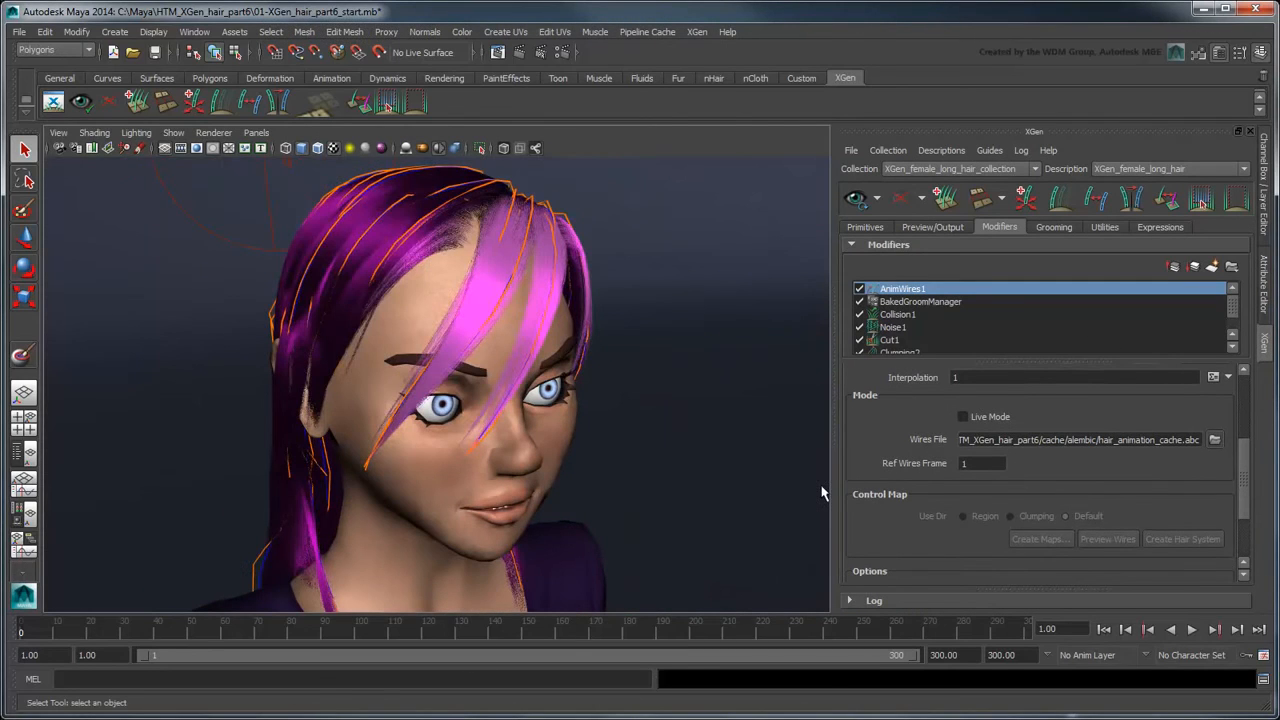
# Step: Look through the Emma_camShape camera and check the XGen preview update options
pyautogui.click(256, 132)
pyautogui.moveTo(297, 151)
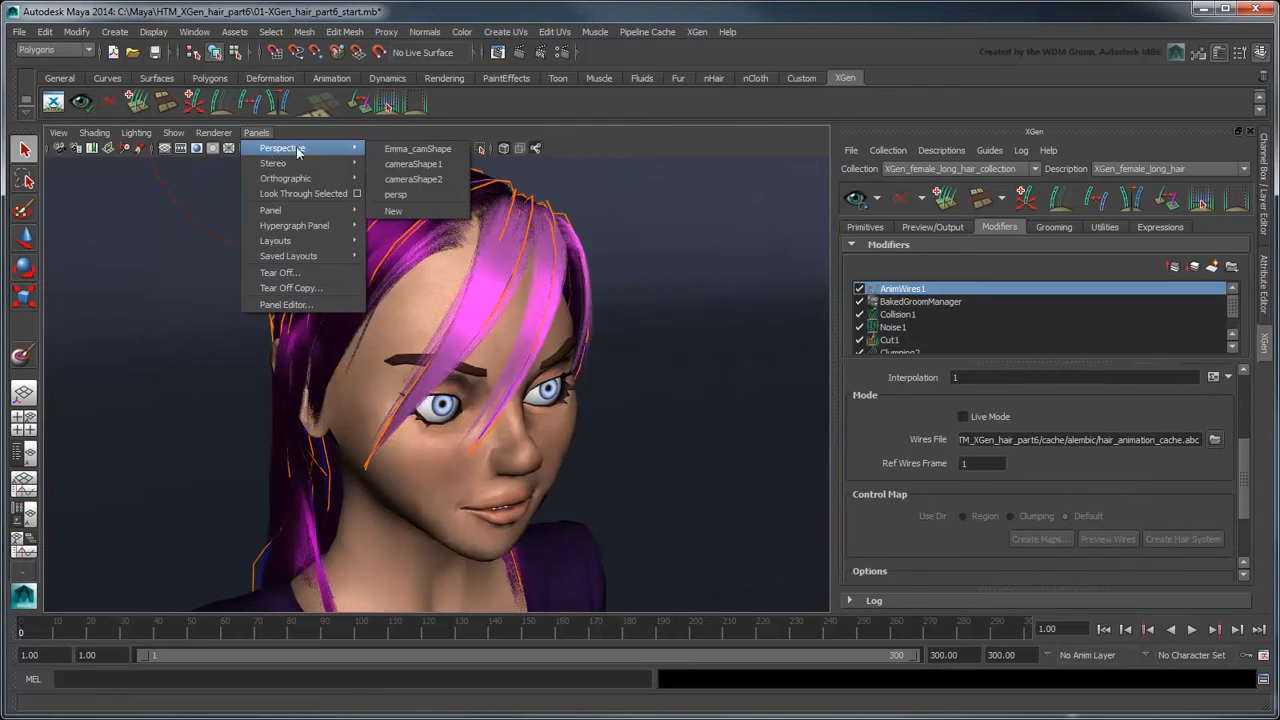
pyautogui.click(412, 149)
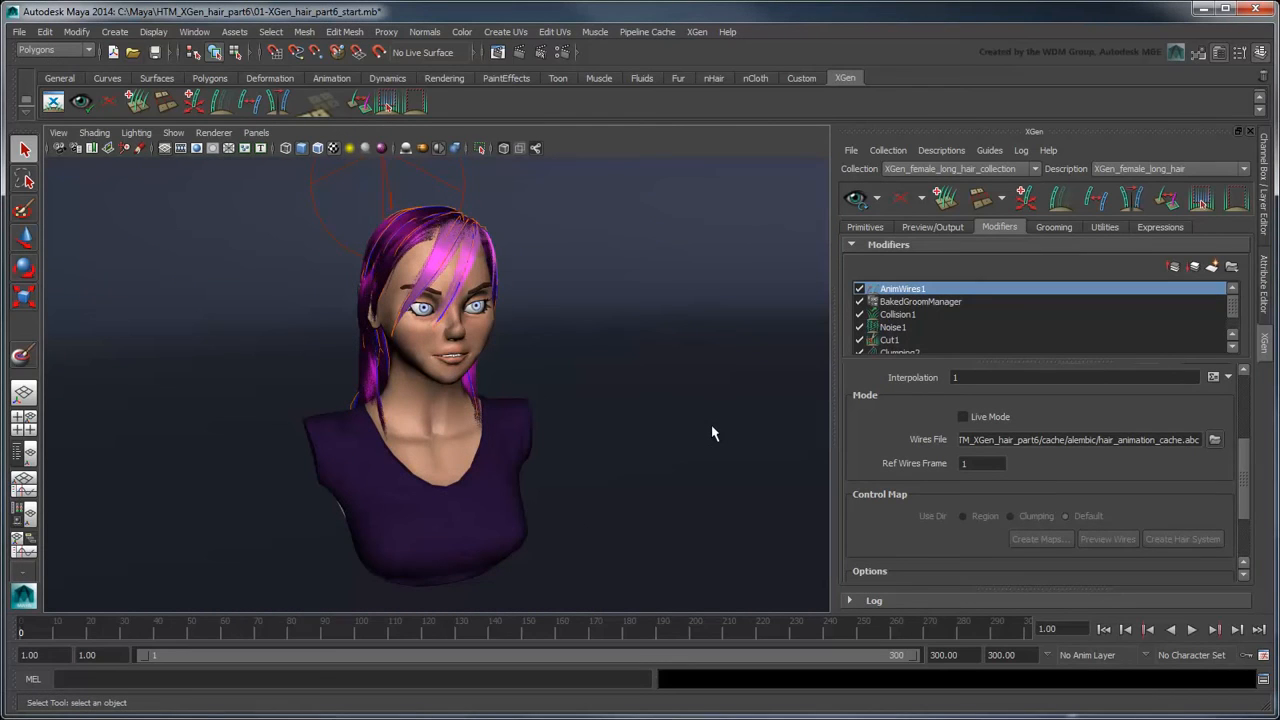
pyautogui.click(878, 199)
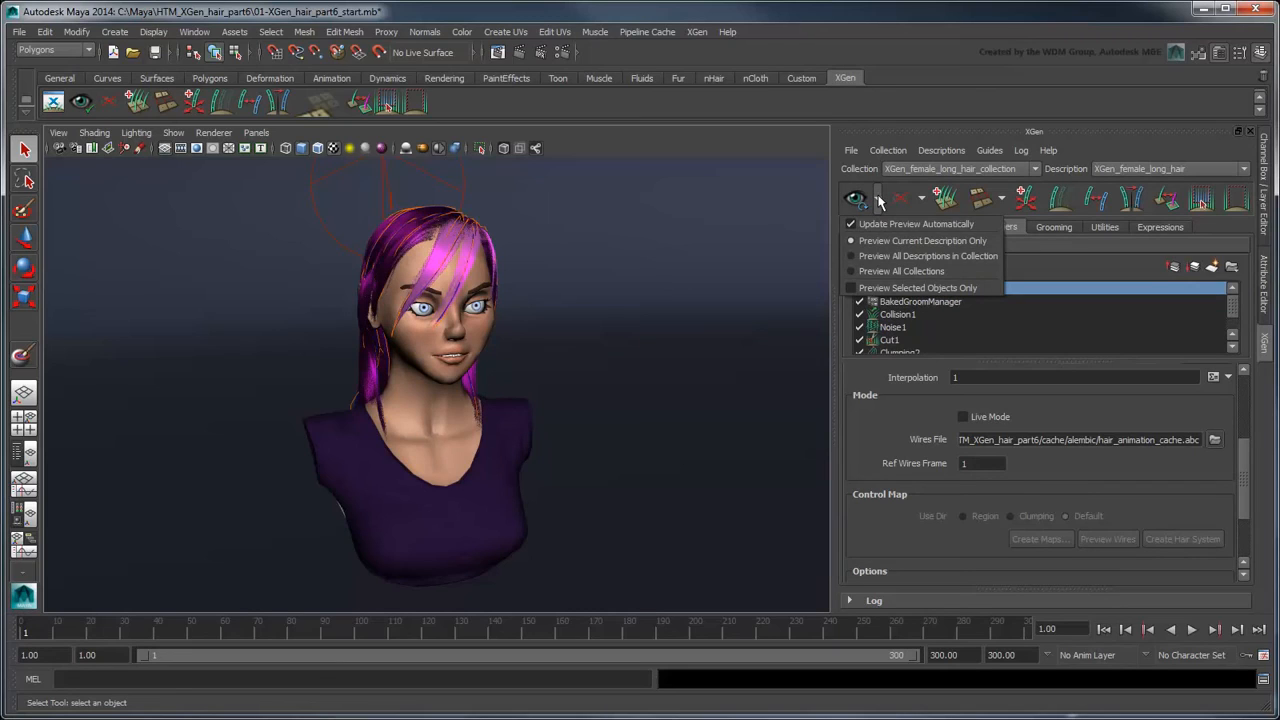
pyautogui.click(879, 200)
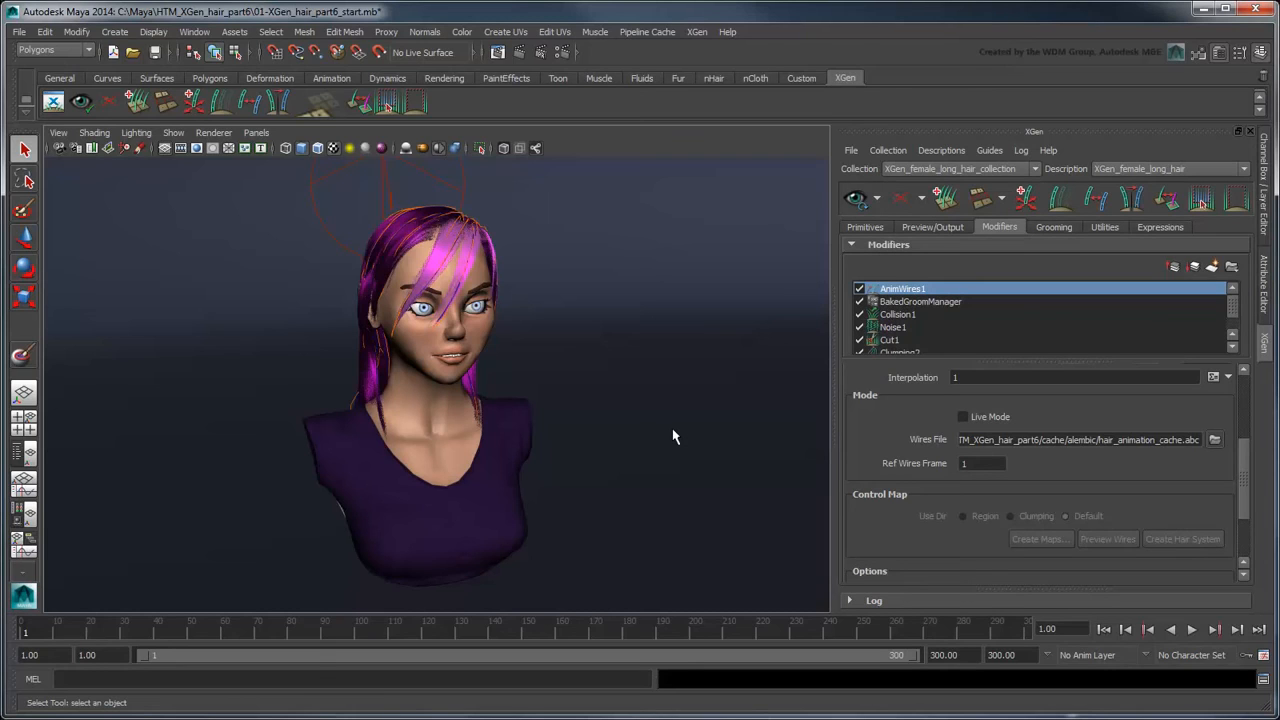
# Step: Load the render_view_batch_render.mel script from the project's root folder into the Script Editor
pyautogui.click(1263, 679)
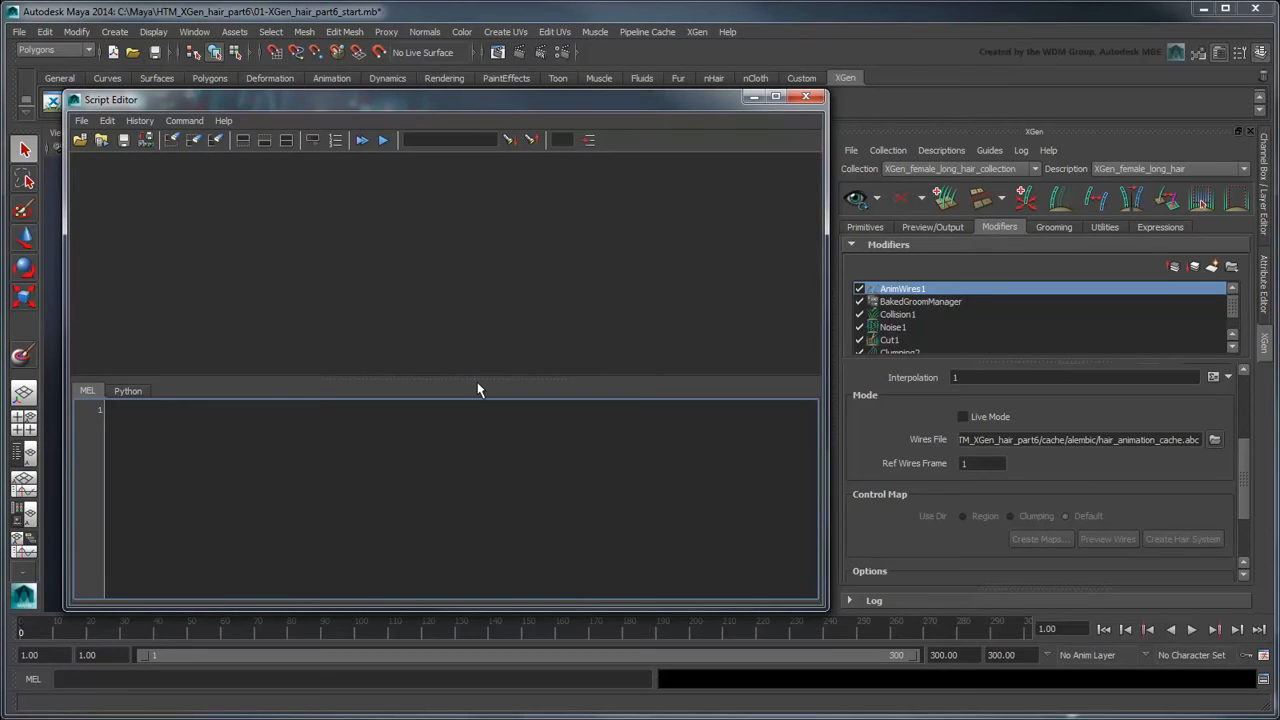
pyautogui.click(82, 120)
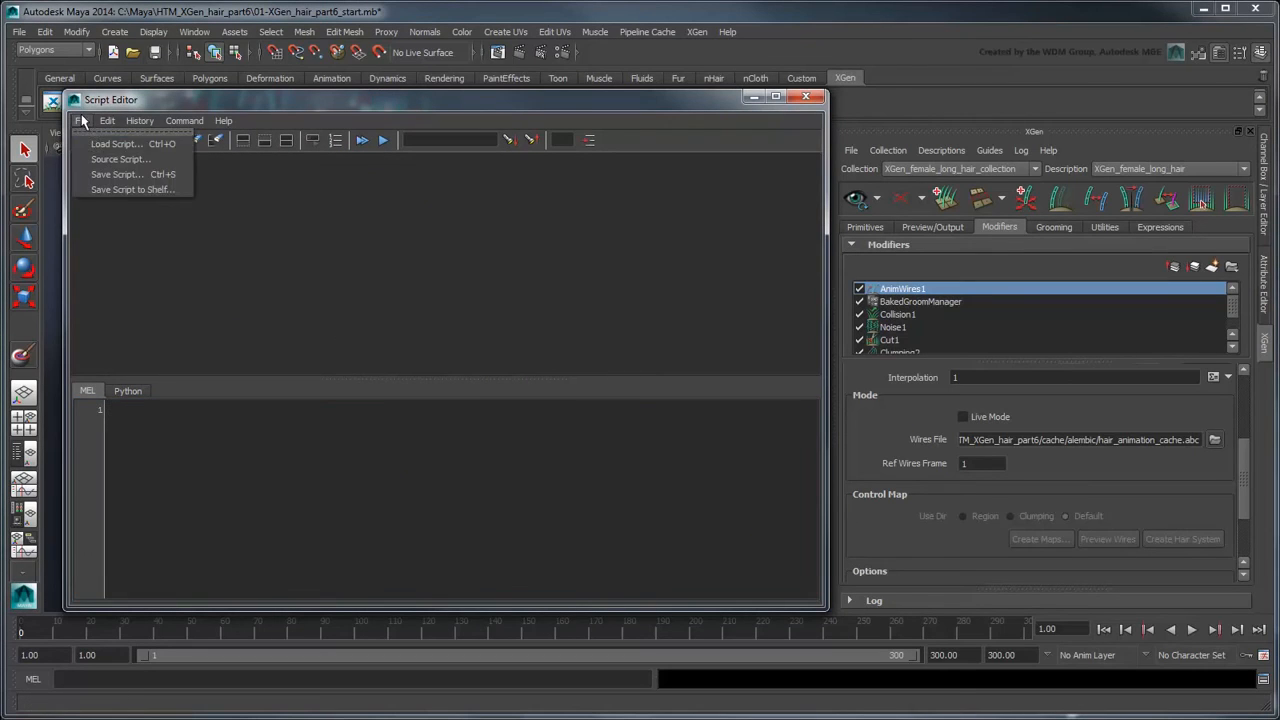
pyautogui.click(97, 145)
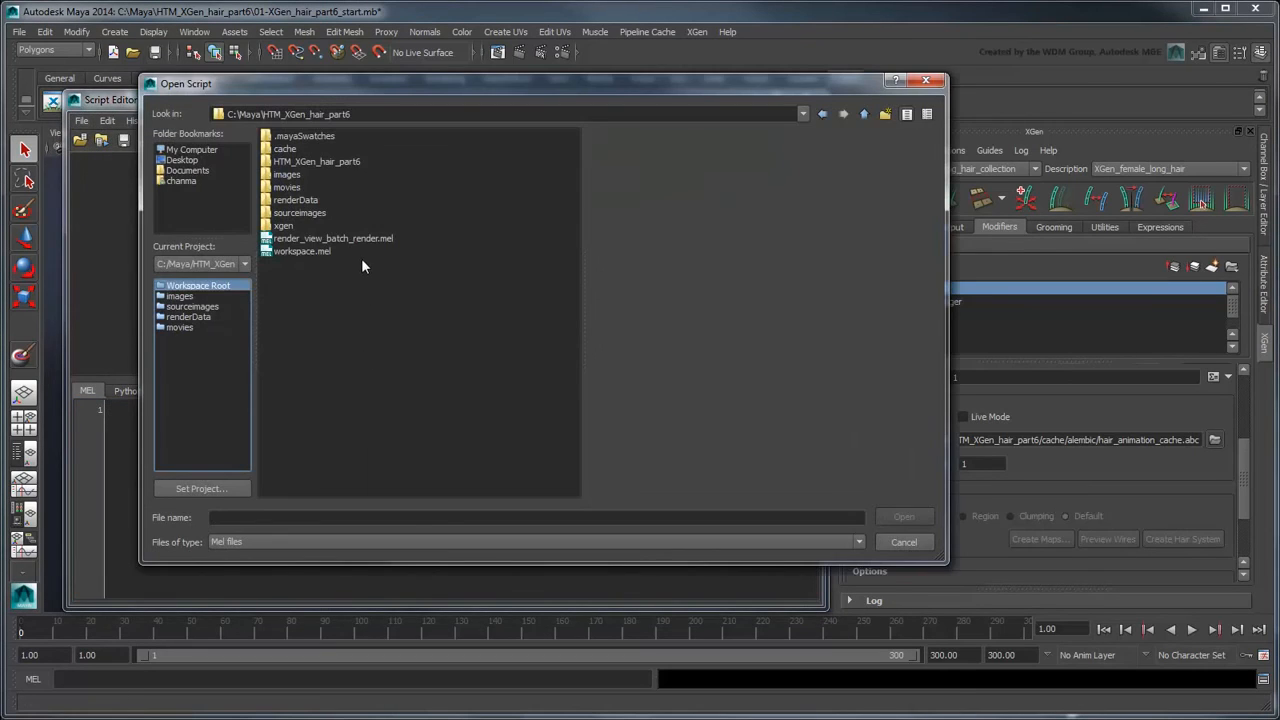
pyautogui.click(340, 238)
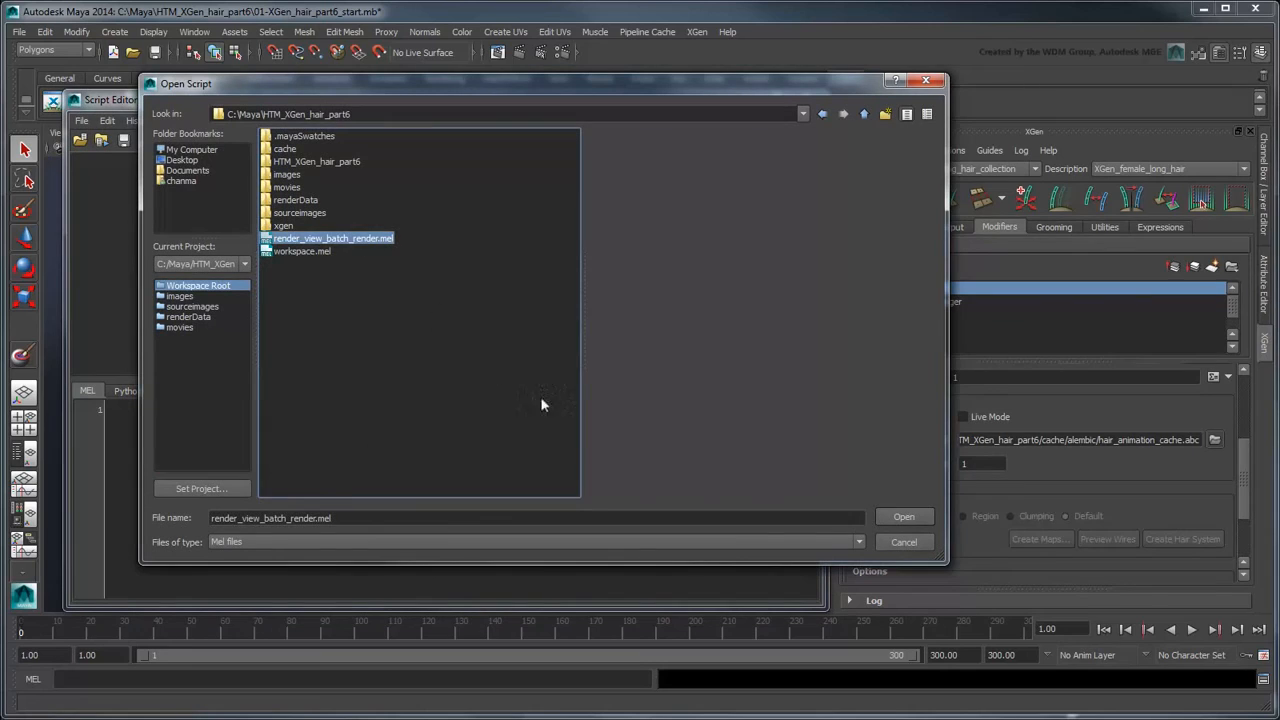
pyautogui.click(900, 517)
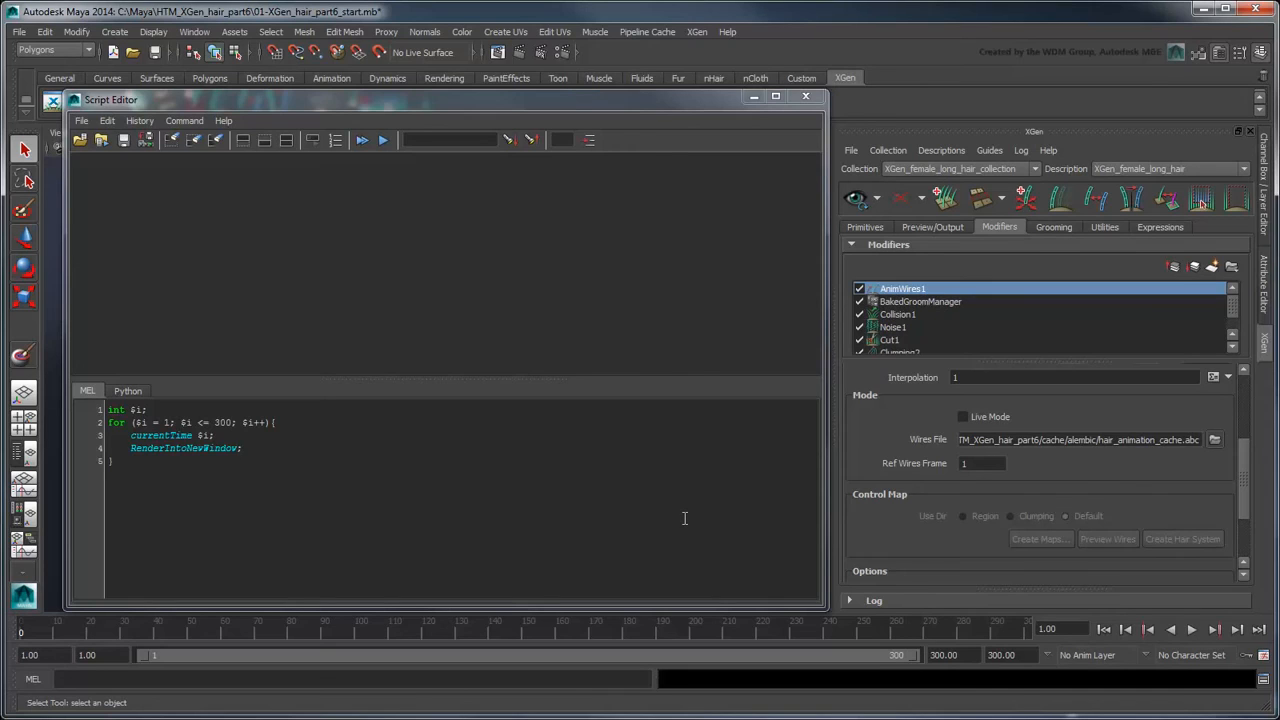
# Step: Set the render settings' Frame/Animation ext to name.#.ext
pyautogui.click(563, 54)
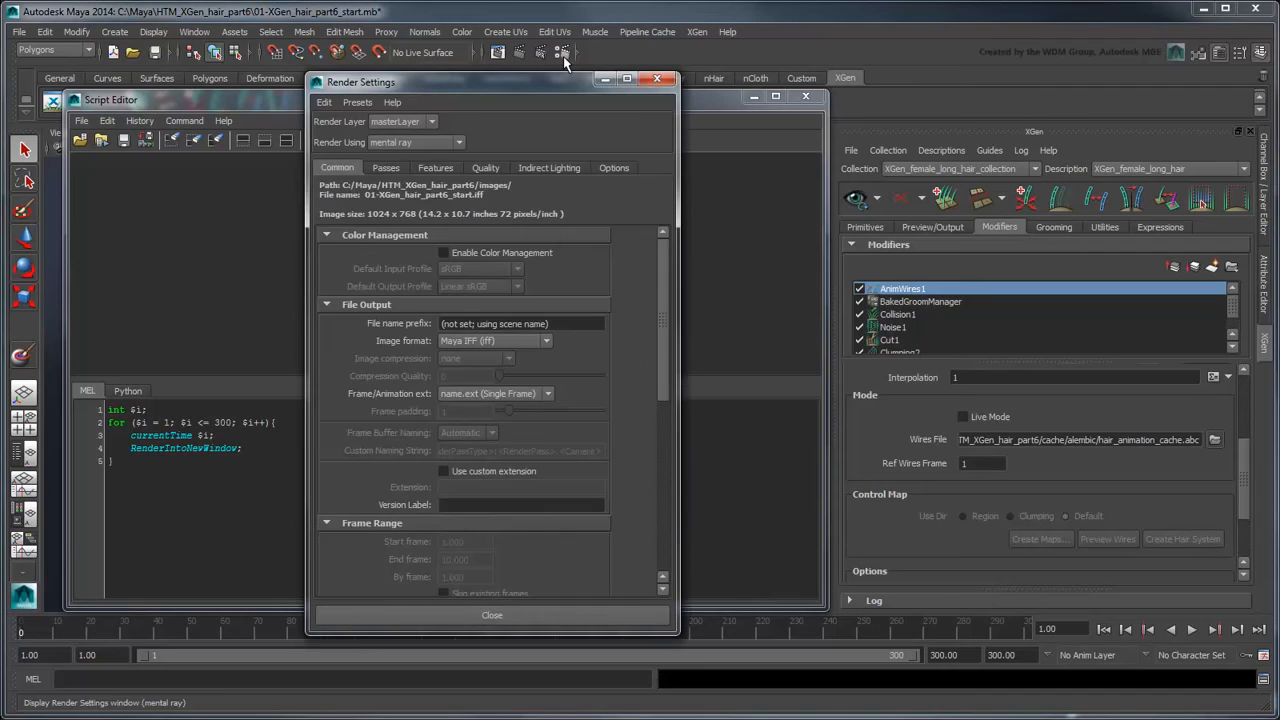
pyautogui.click(547, 394)
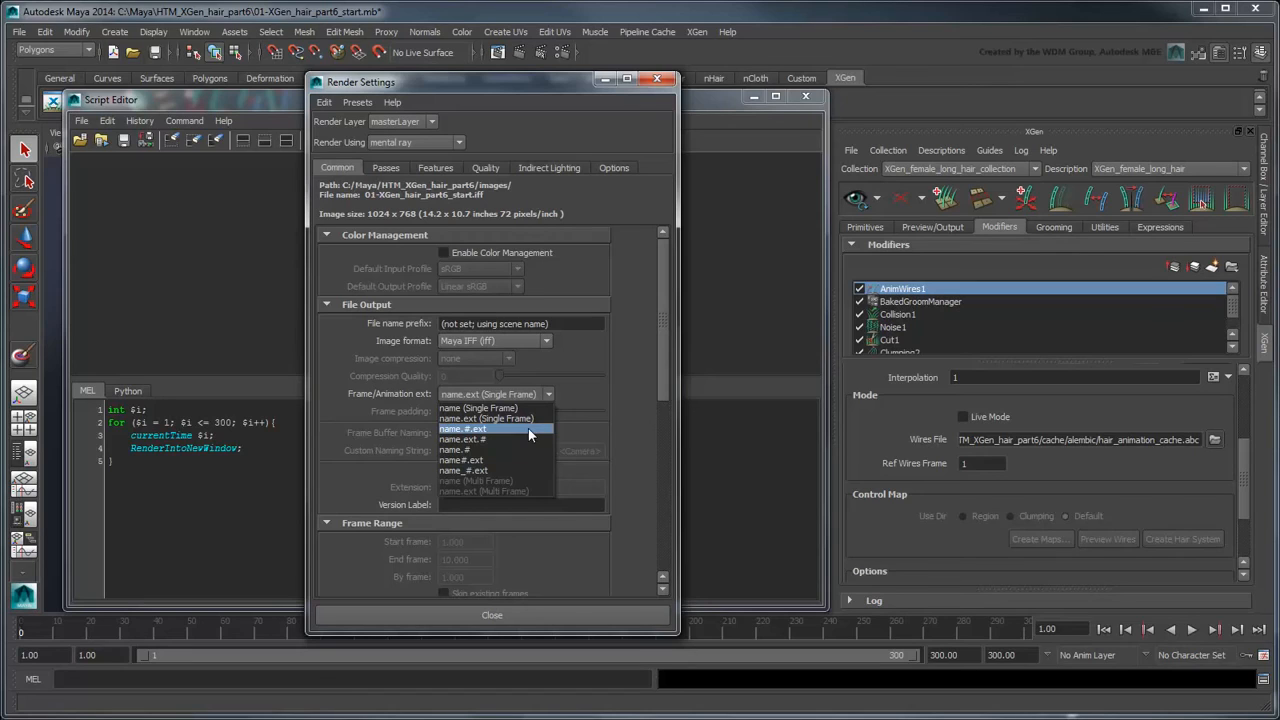
pyautogui.click(528, 429)
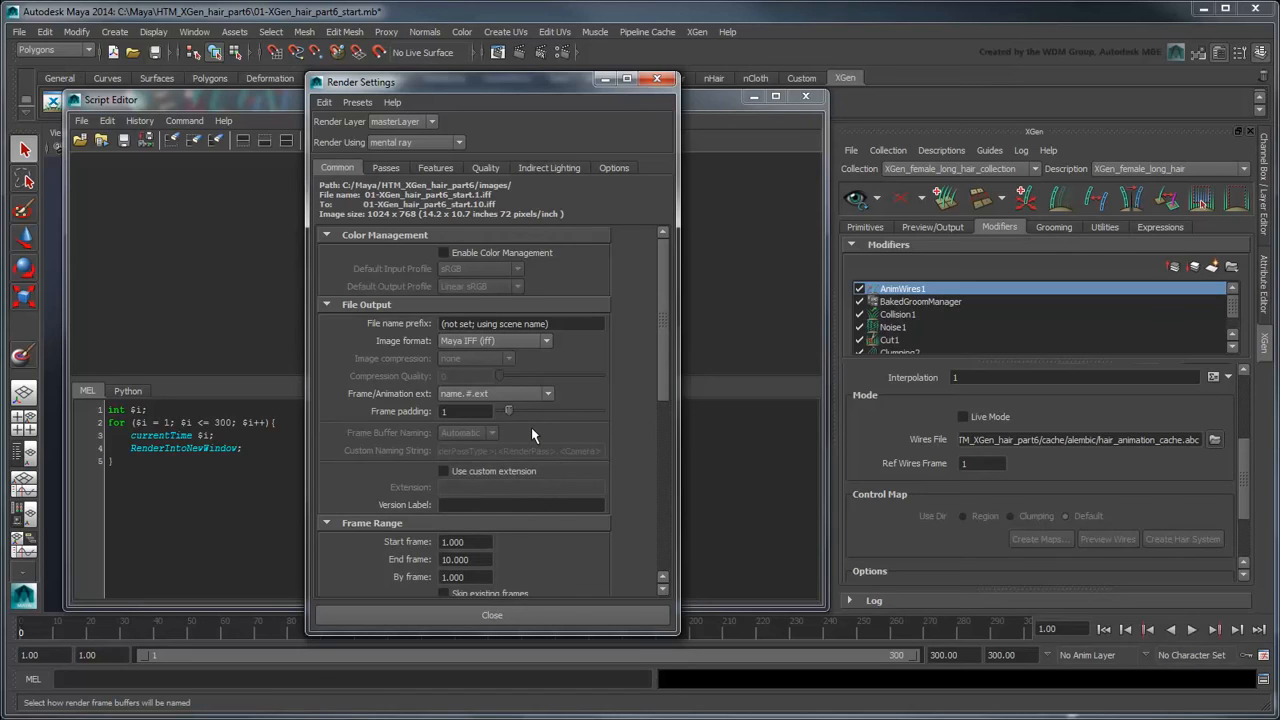
pyautogui.click(522, 615)
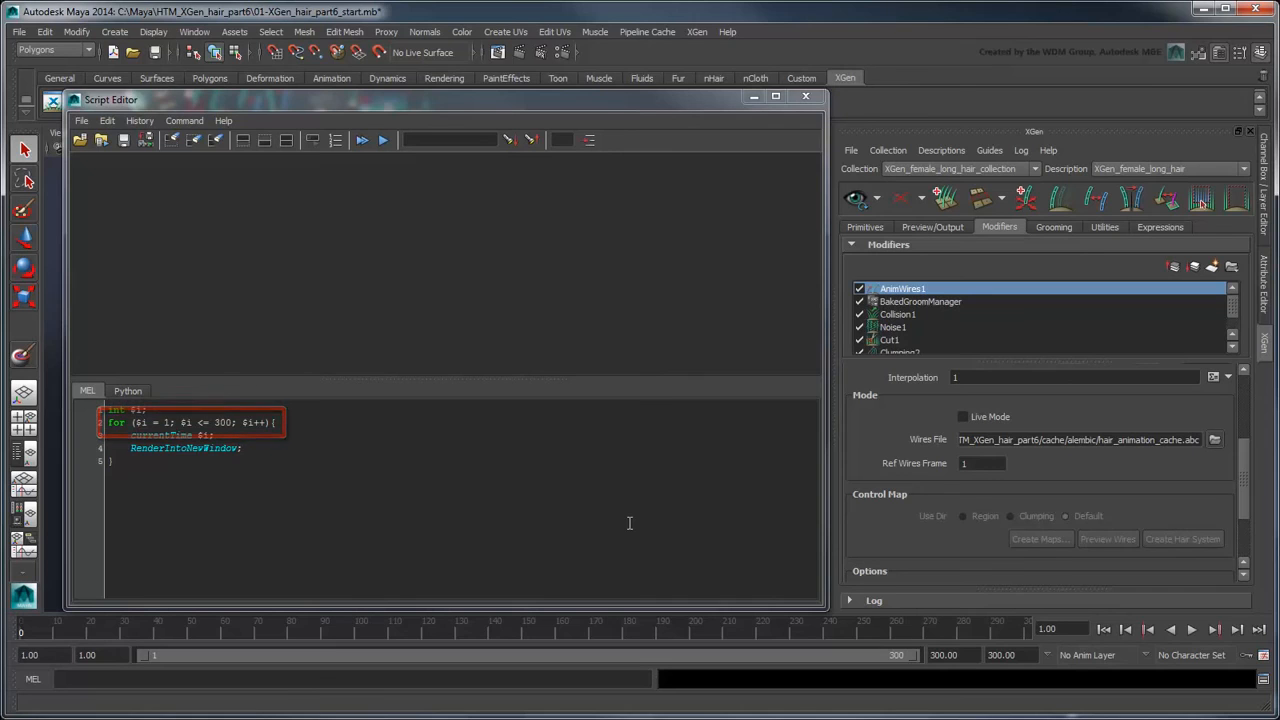
# Step: Run the entire loaded MEL script to render frames 1 to 300 into the Render View
pyautogui.hotkey('ctrl', 'a')
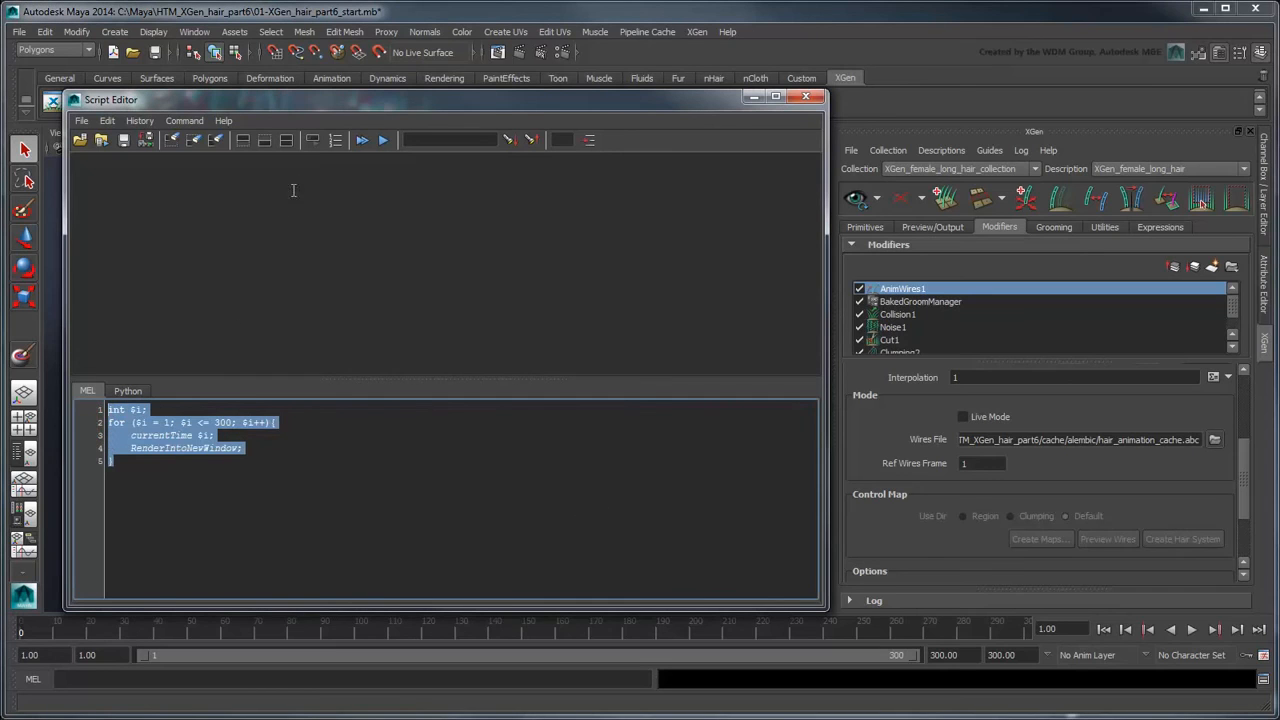
pyautogui.click(383, 140)
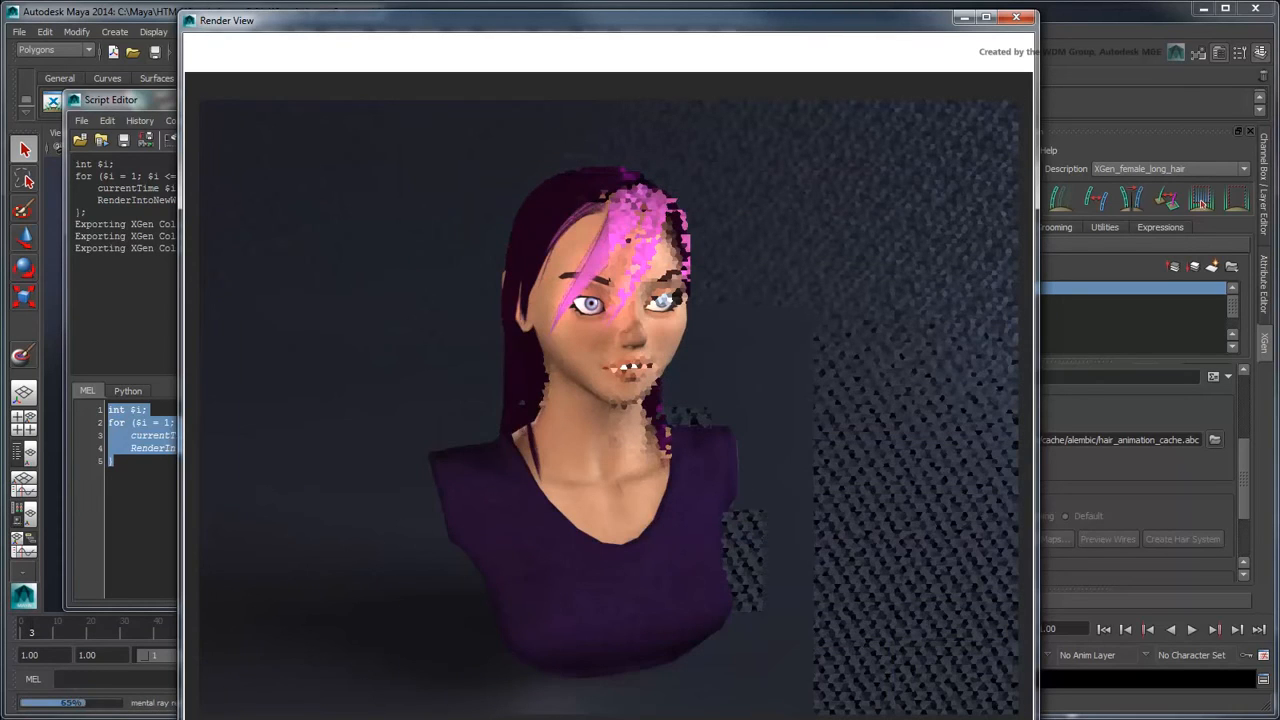
# Step: Switch to the Maya 2015 session, clear the XGen hair preview and turn off automatic preview updates
pyautogui.hotkey('alt', 'Tab')
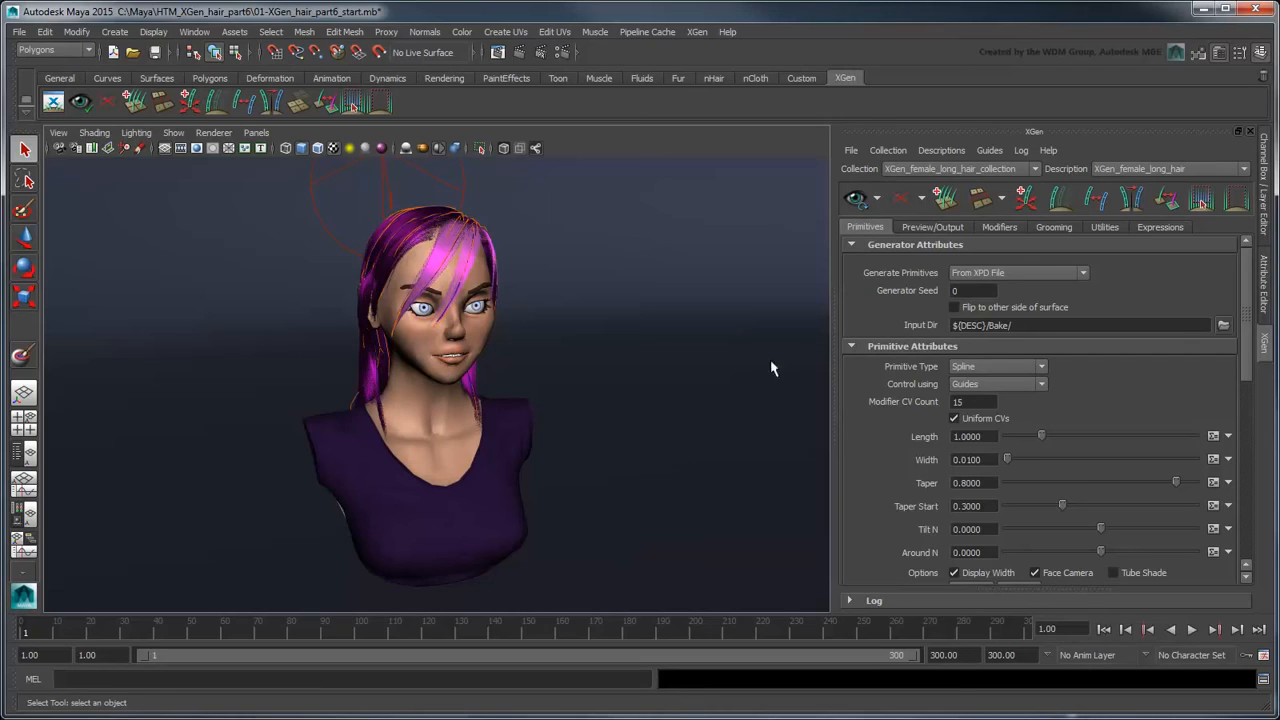
pyautogui.click(903, 203)
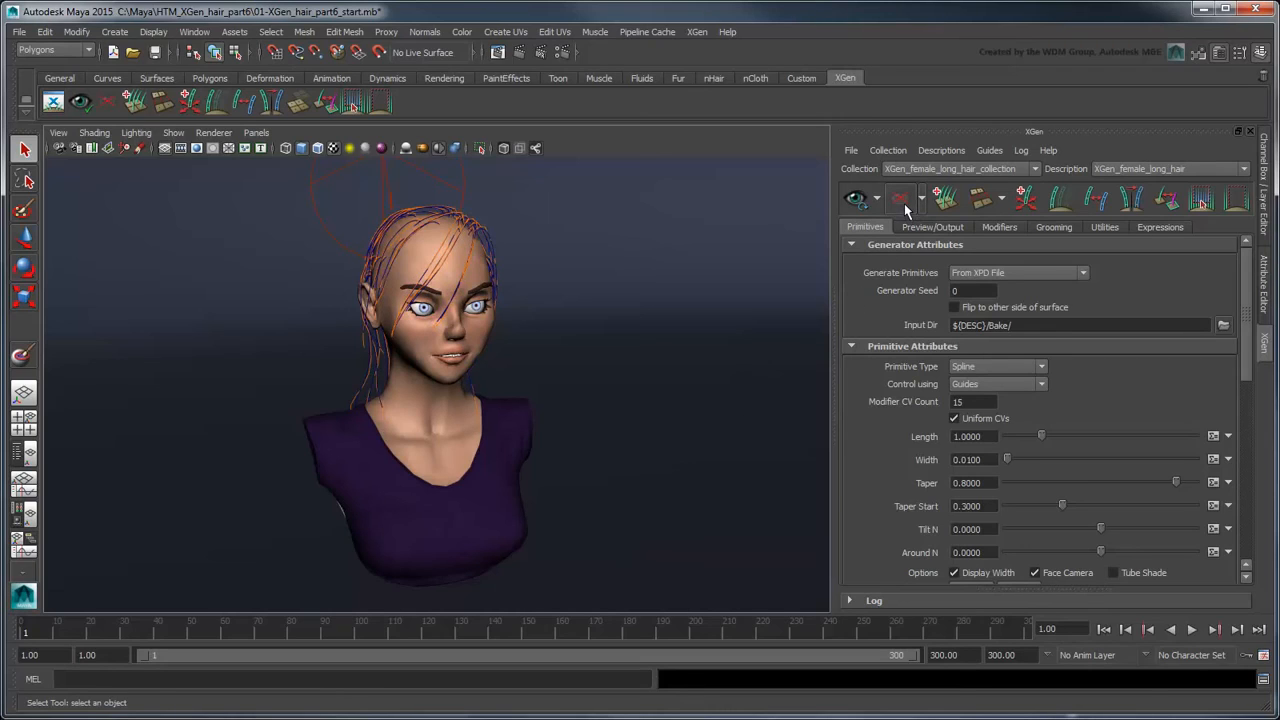
pyautogui.click(877, 199)
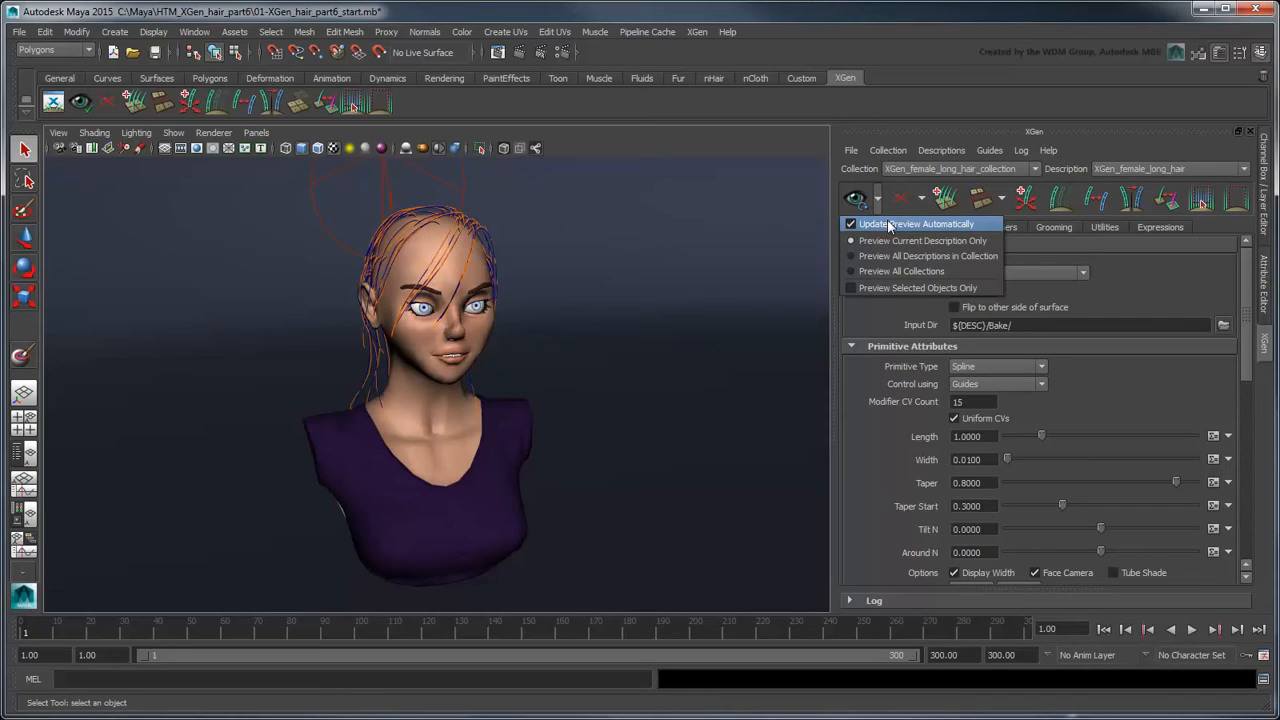
pyautogui.click(888, 224)
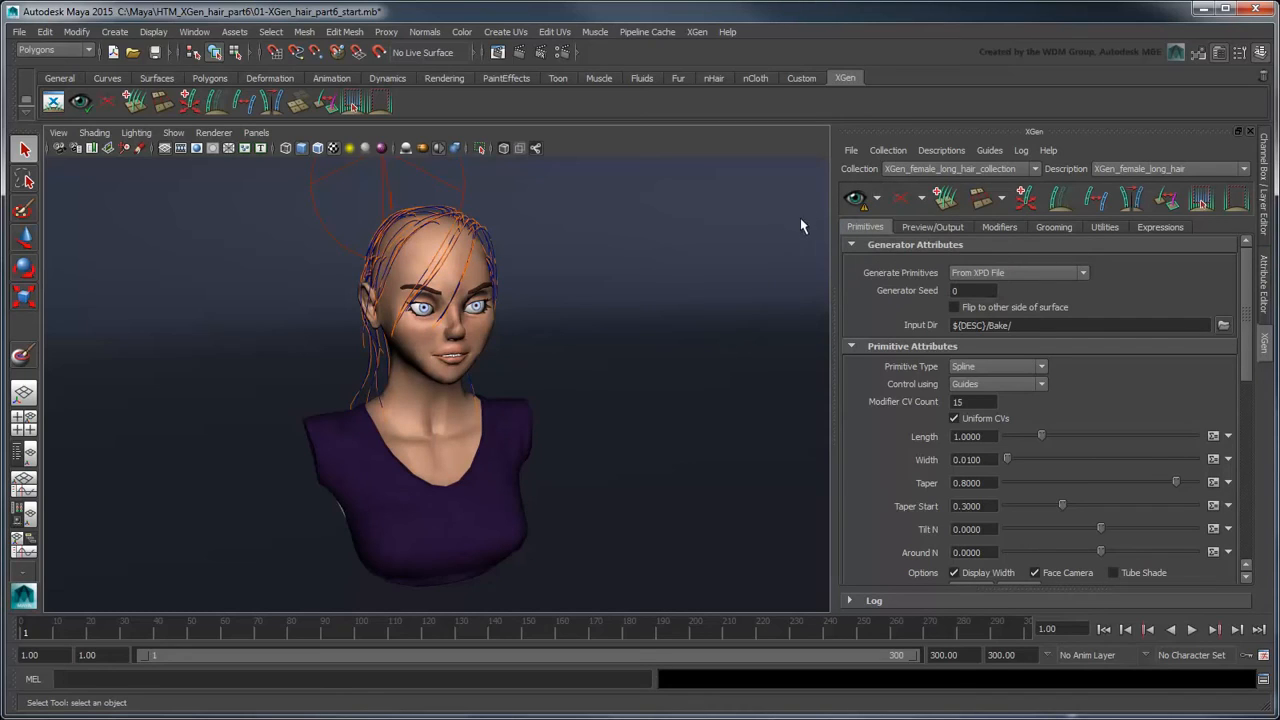
# Step: Export the XGen patches for batch render as animated, with the frame range ending at 300
pyautogui.click(847, 150)
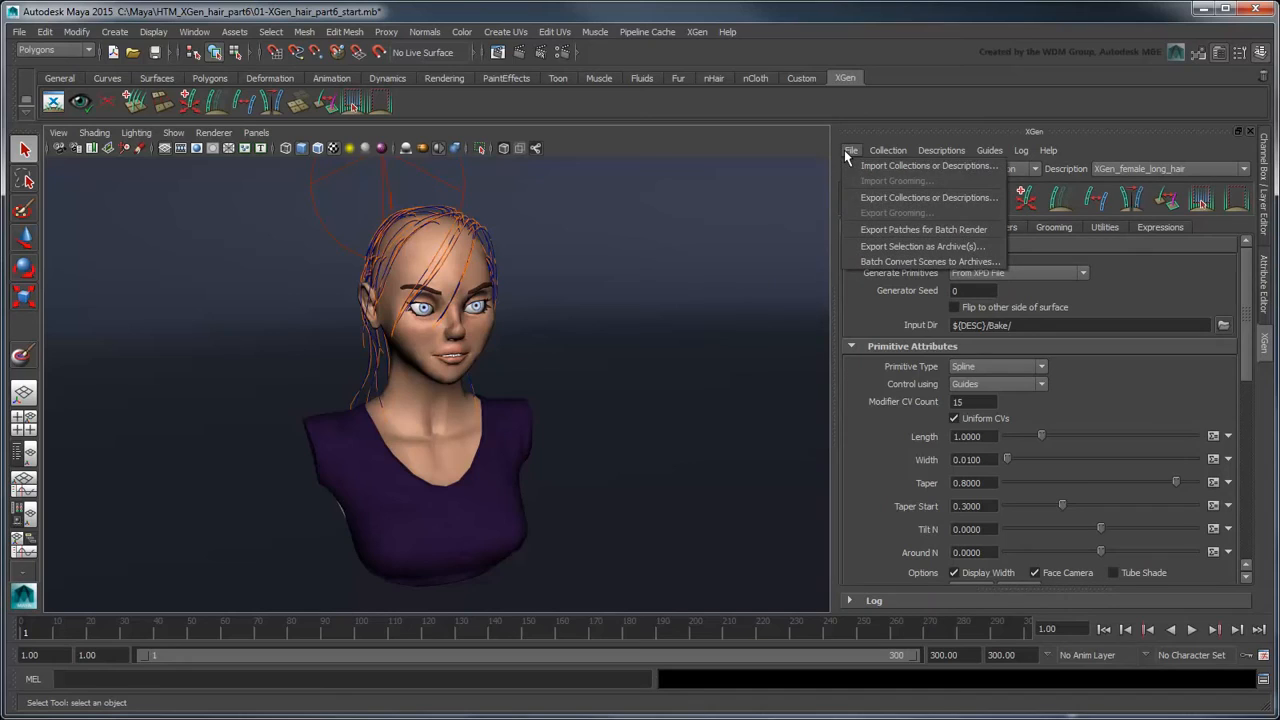
pyautogui.click(888, 229)
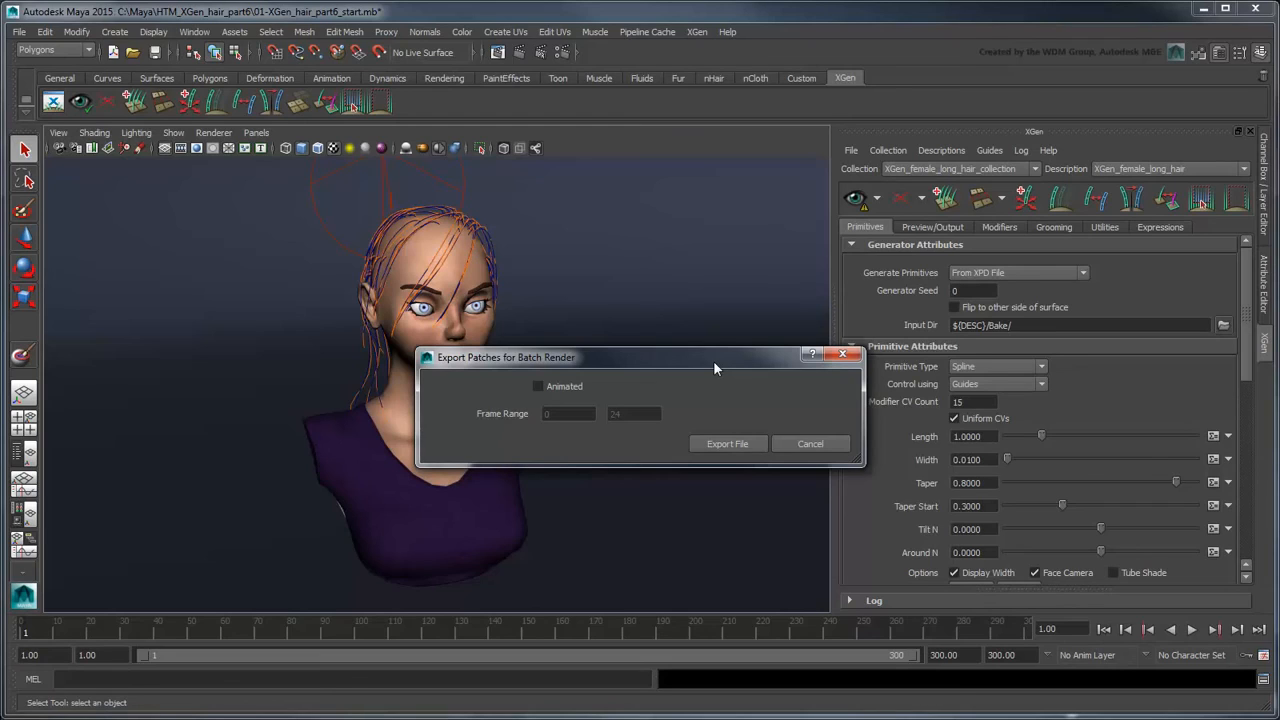
pyautogui.click(584, 389)
pyautogui.click(622, 413)
pyautogui.doubleClick(618, 413)
pyautogui.write('300')
pyautogui.click(727, 444)
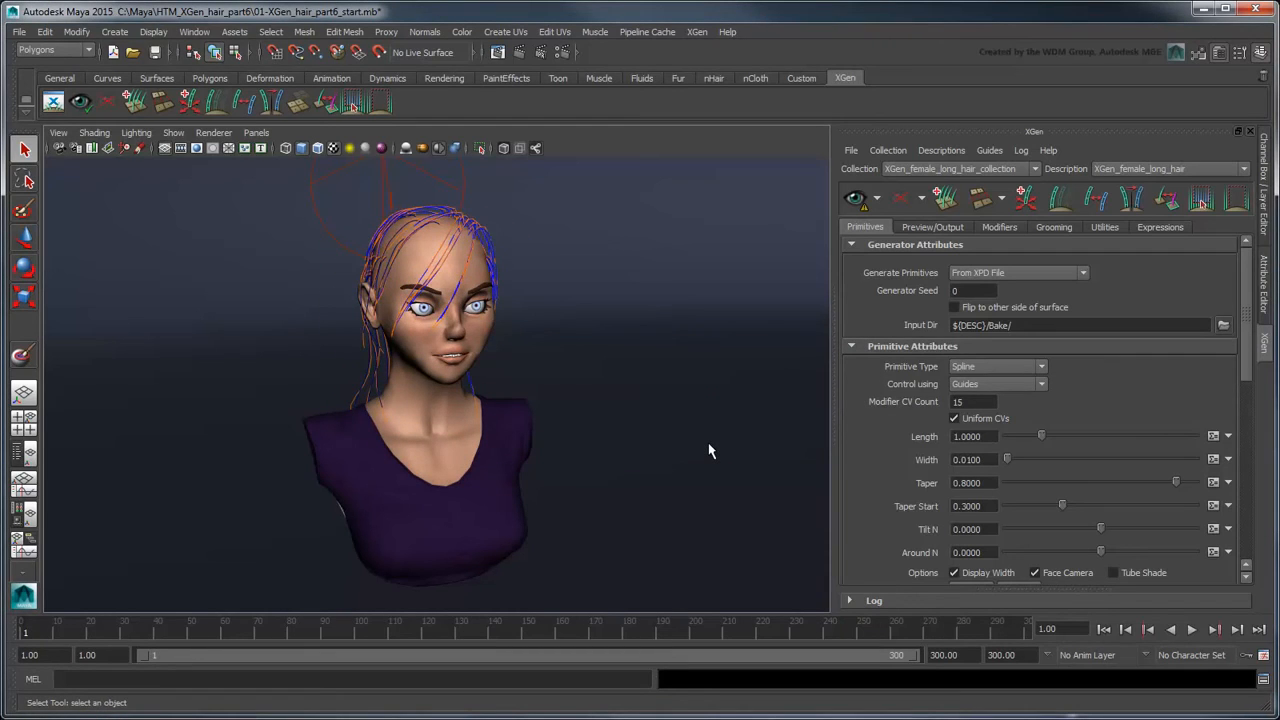
# Step: Change to the Rendering menu set and start a batch render of the scene
pyautogui.click(40, 50)
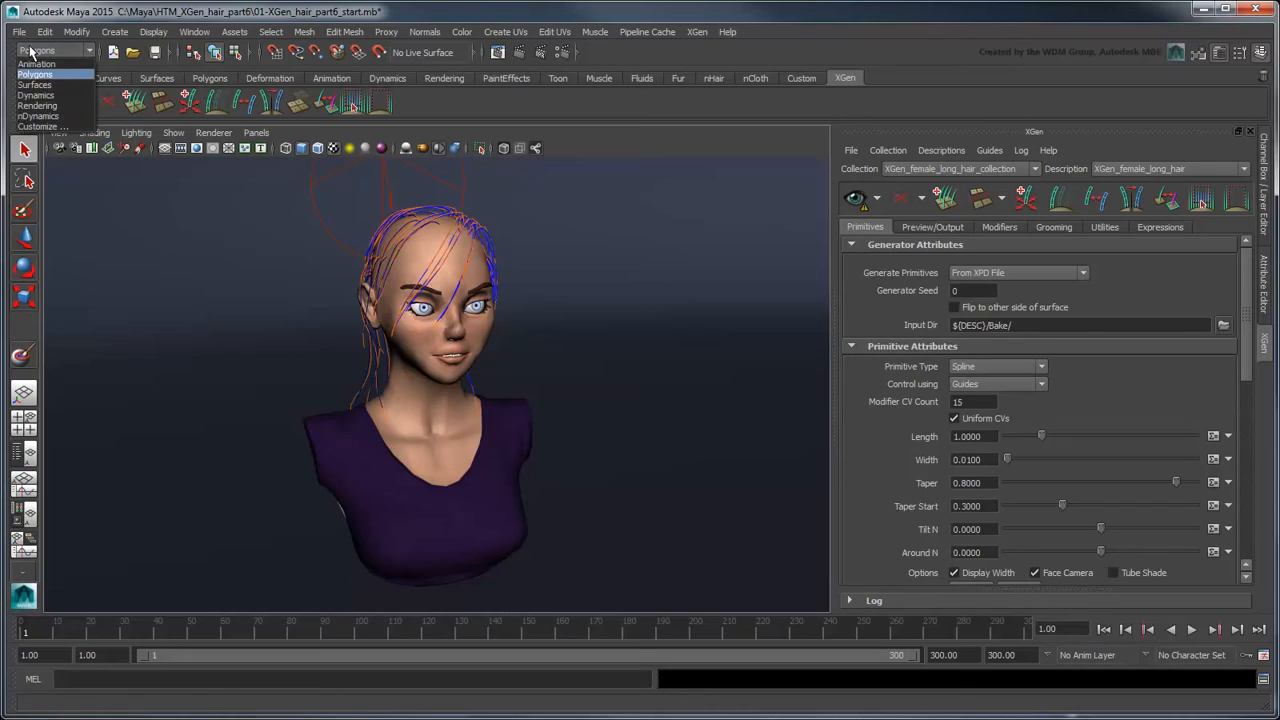
pyautogui.click(37, 105)
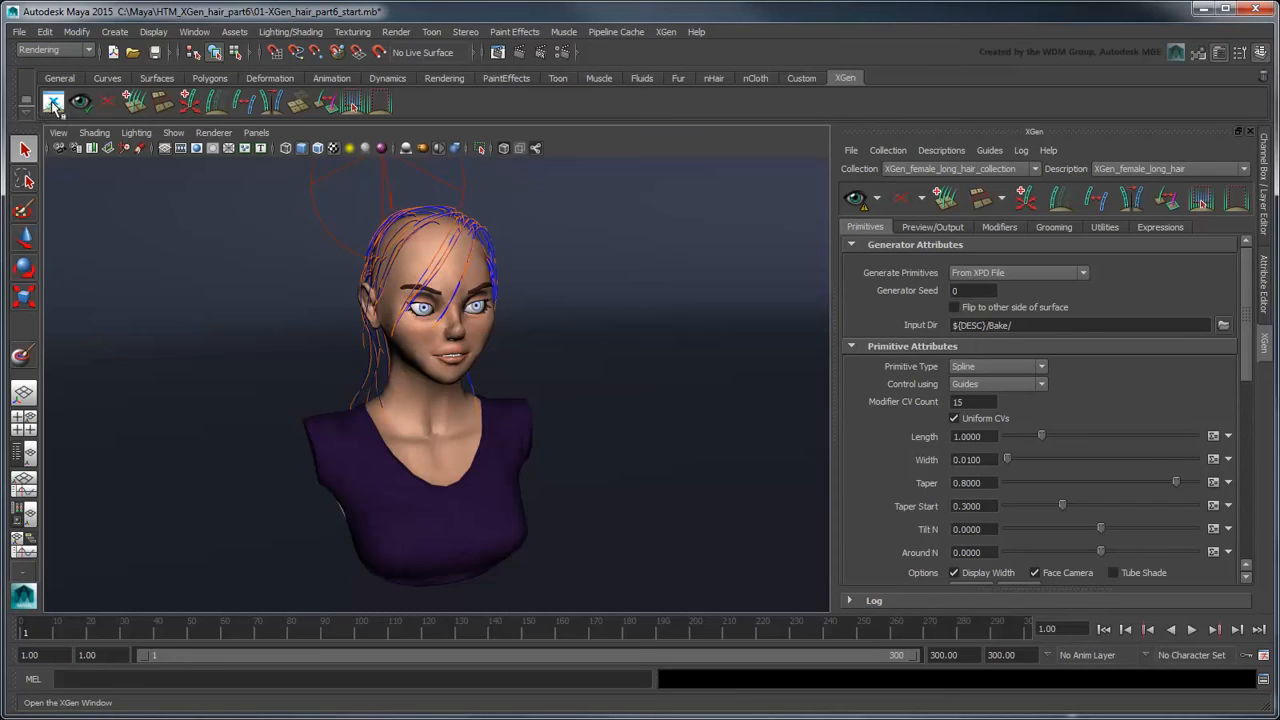
pyautogui.click(396, 32)
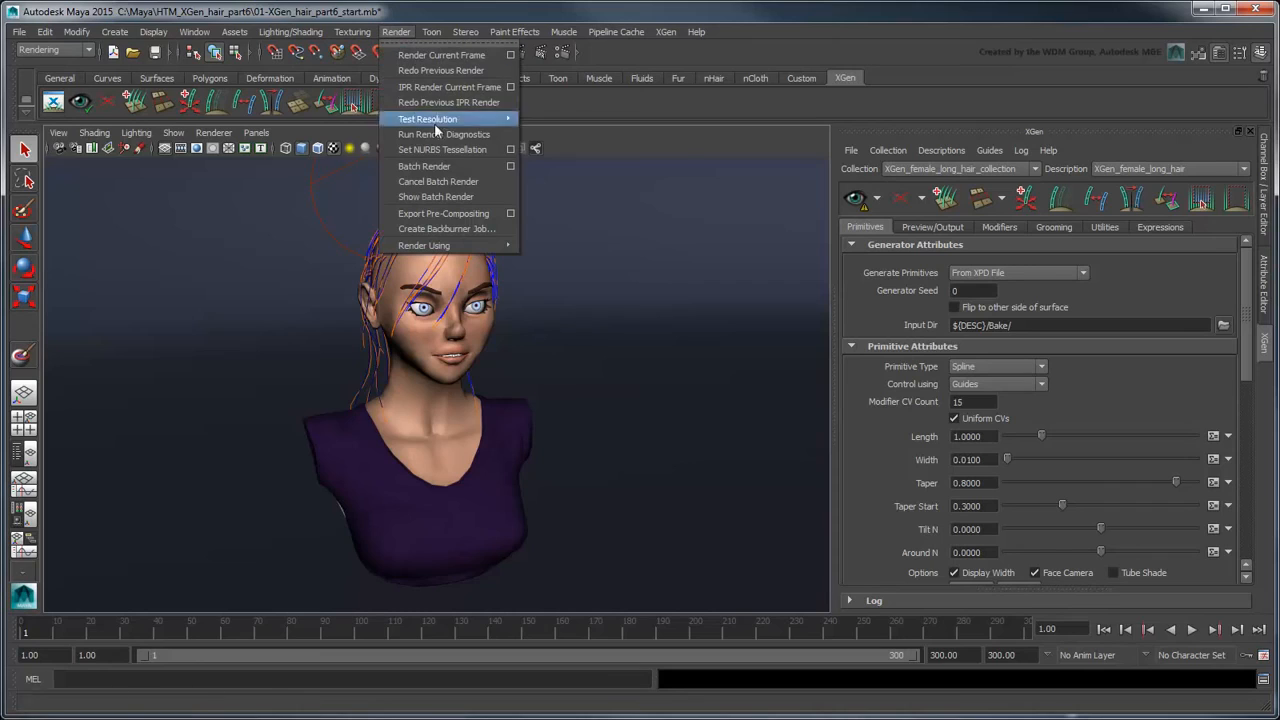
pyautogui.click(480, 167)
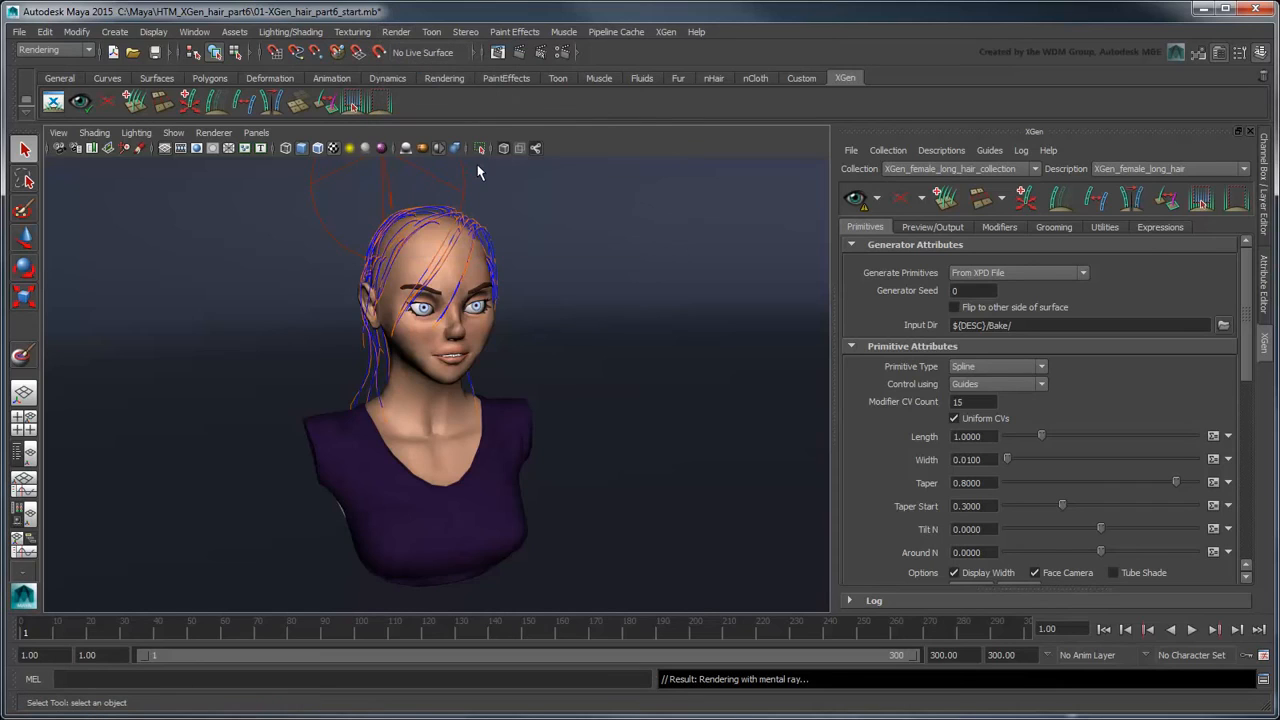